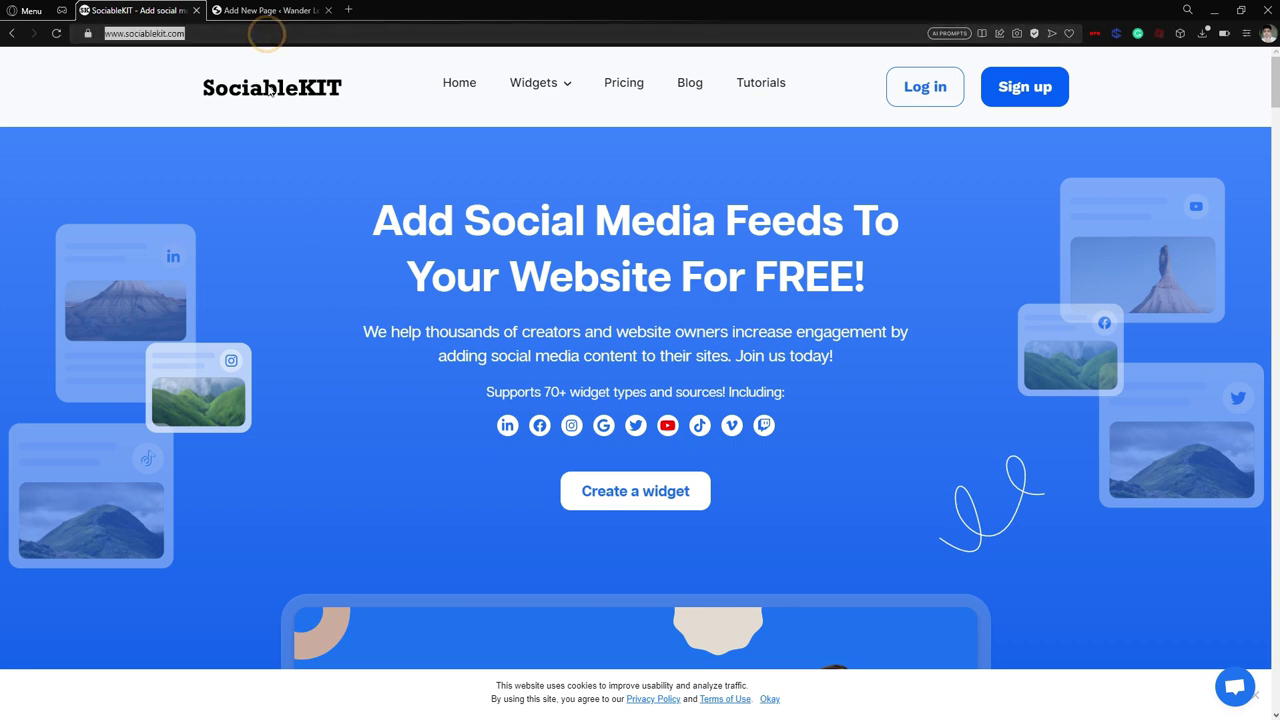
# Step: Log in to the SociableKIT account and start creating a new widget
pyautogui.click(302, 264)
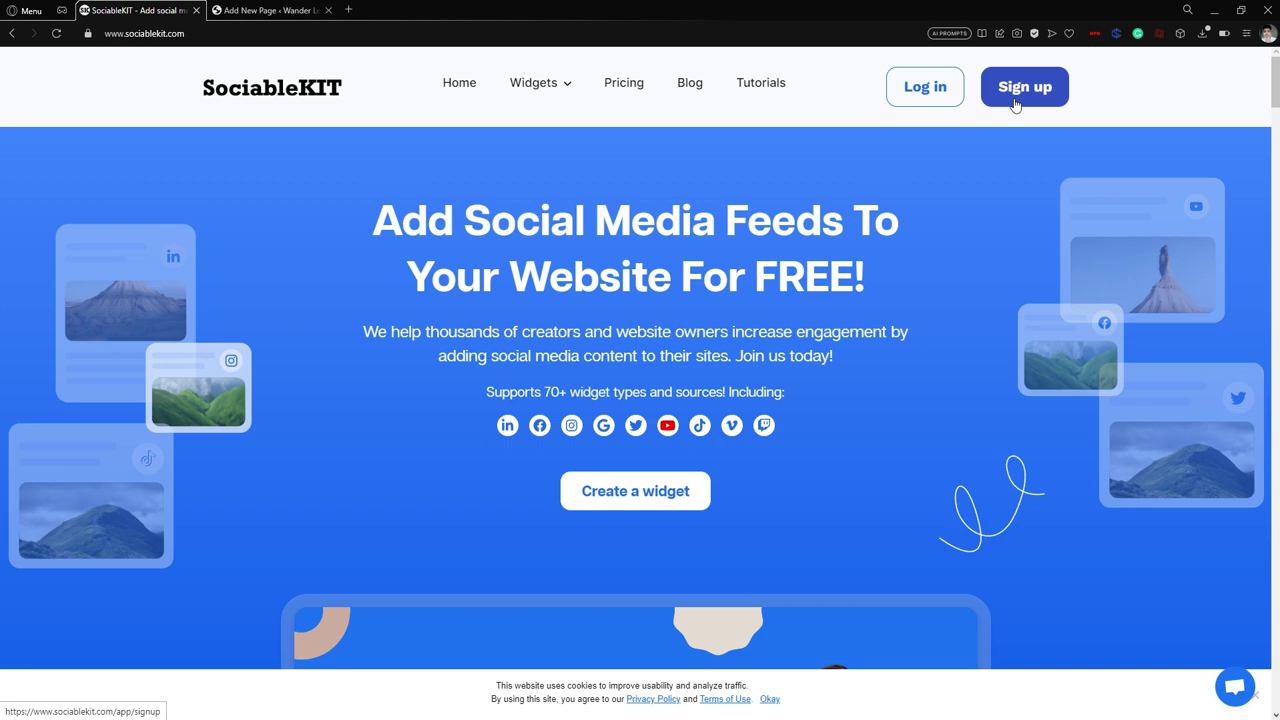
pyautogui.click(925, 104)
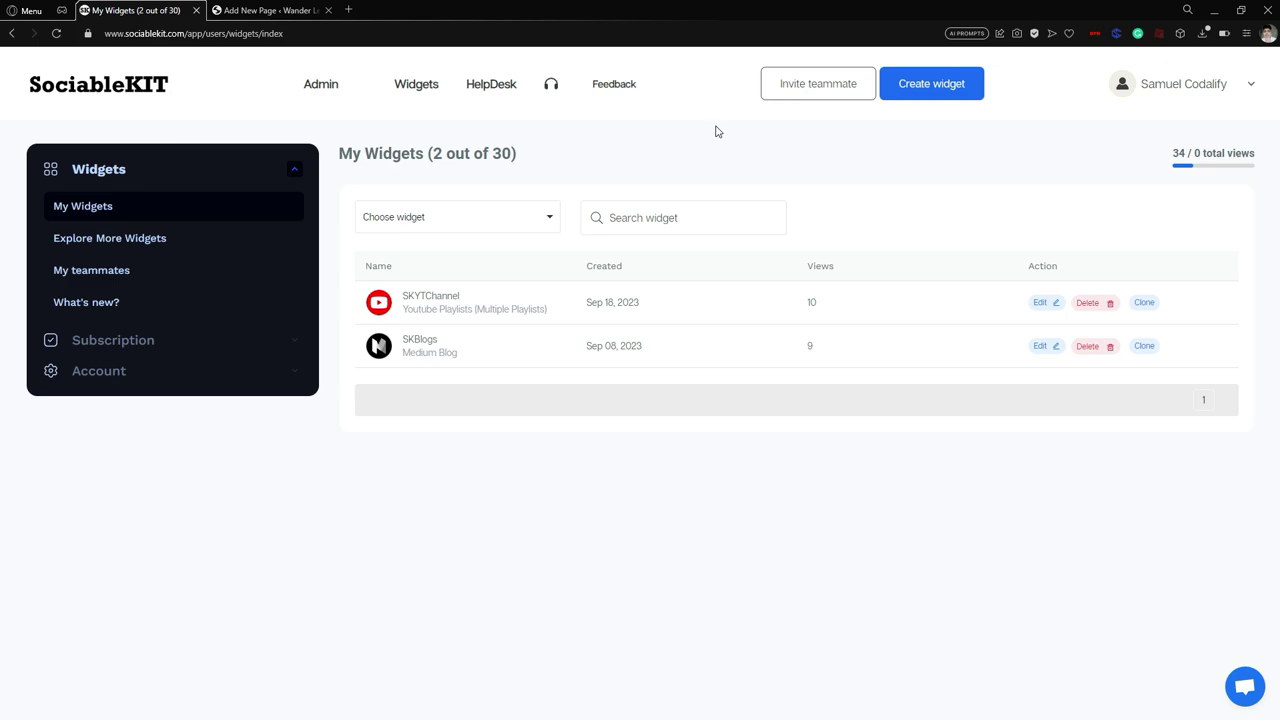
pyautogui.click(934, 92)
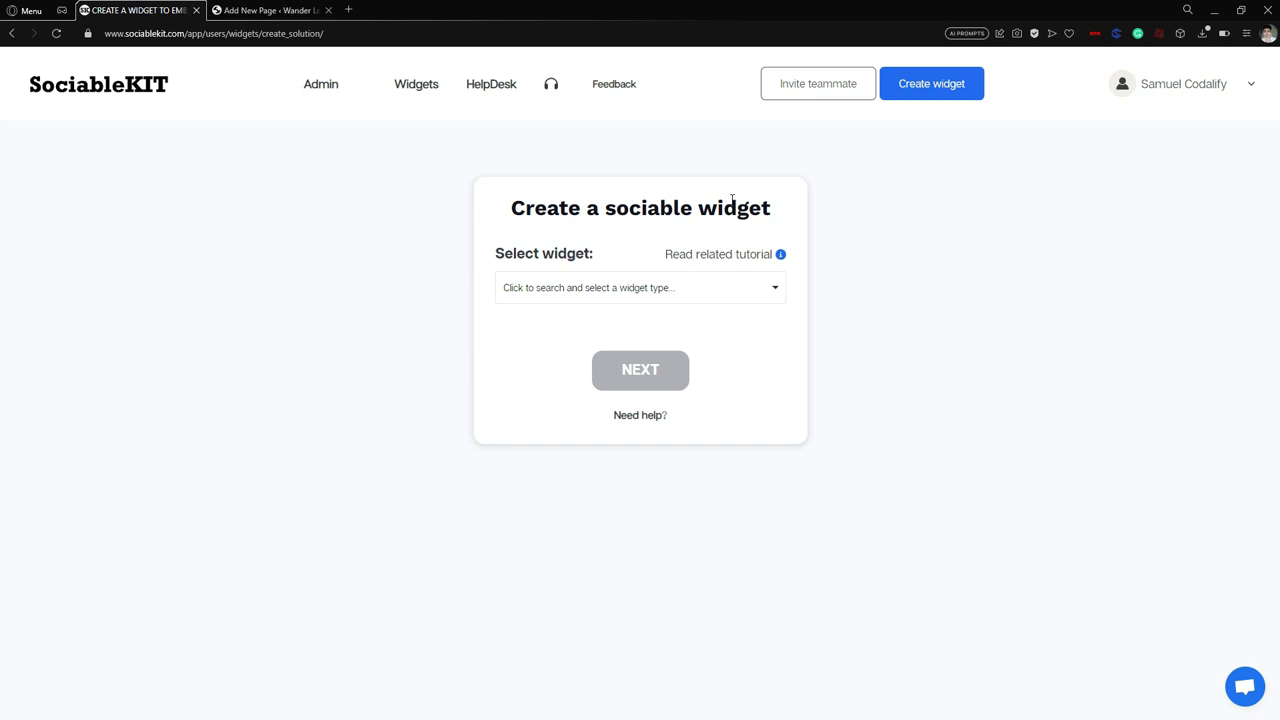
# Step: Search the widget types for Facebook page videos and choose Facebook Page Videos
pyautogui.click(733, 290)
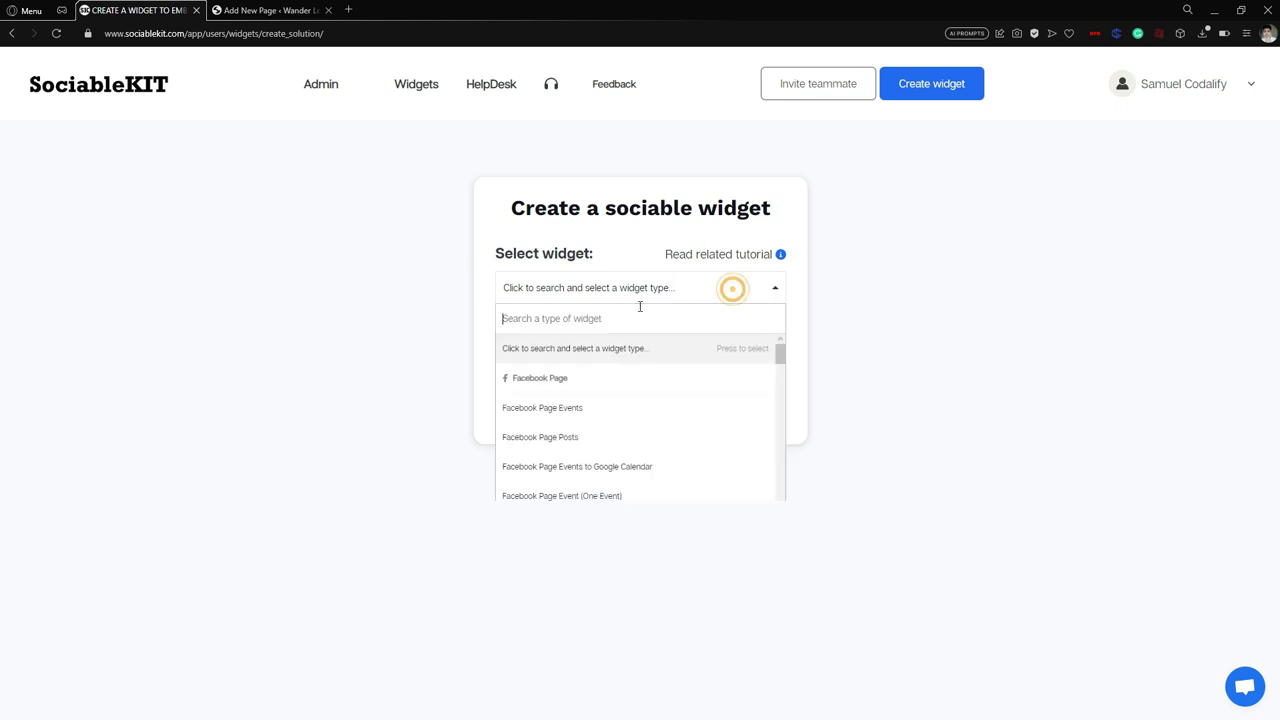
pyautogui.scroll(-1, 634, 408)
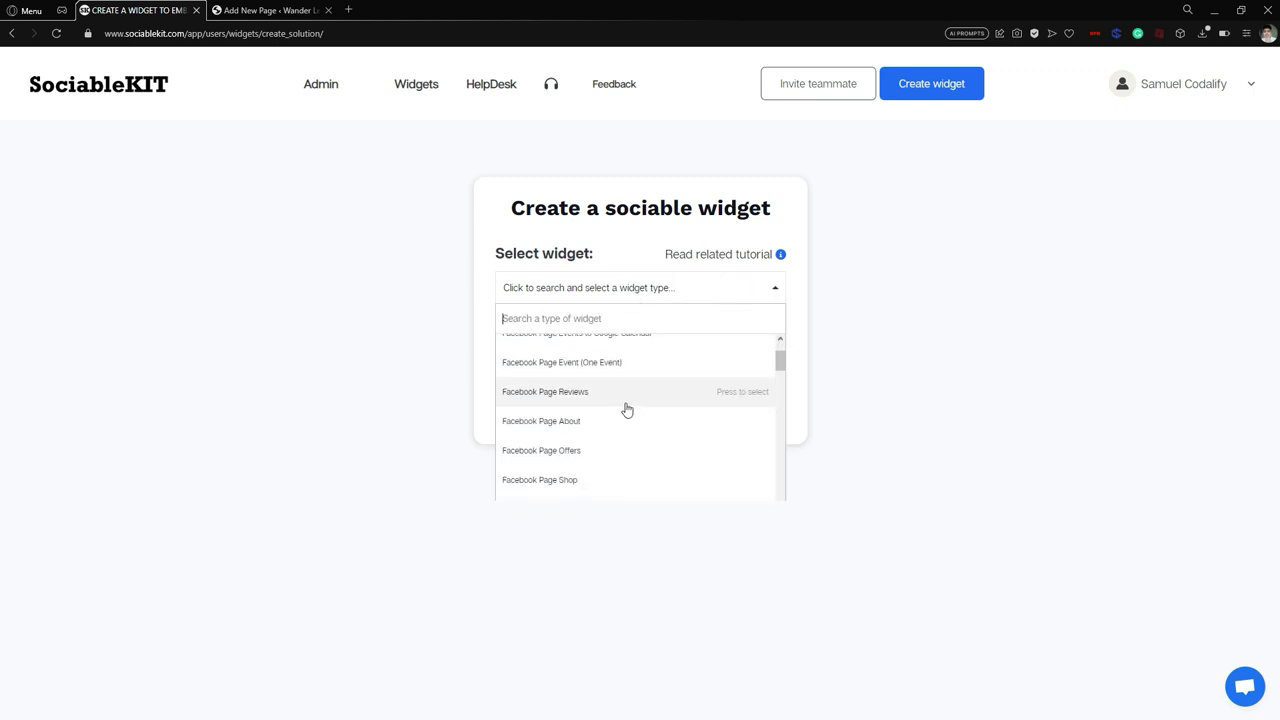
pyautogui.scroll(-1, 626, 409)
pyautogui.scroll(2, 610, 383)
pyautogui.press('capslock')
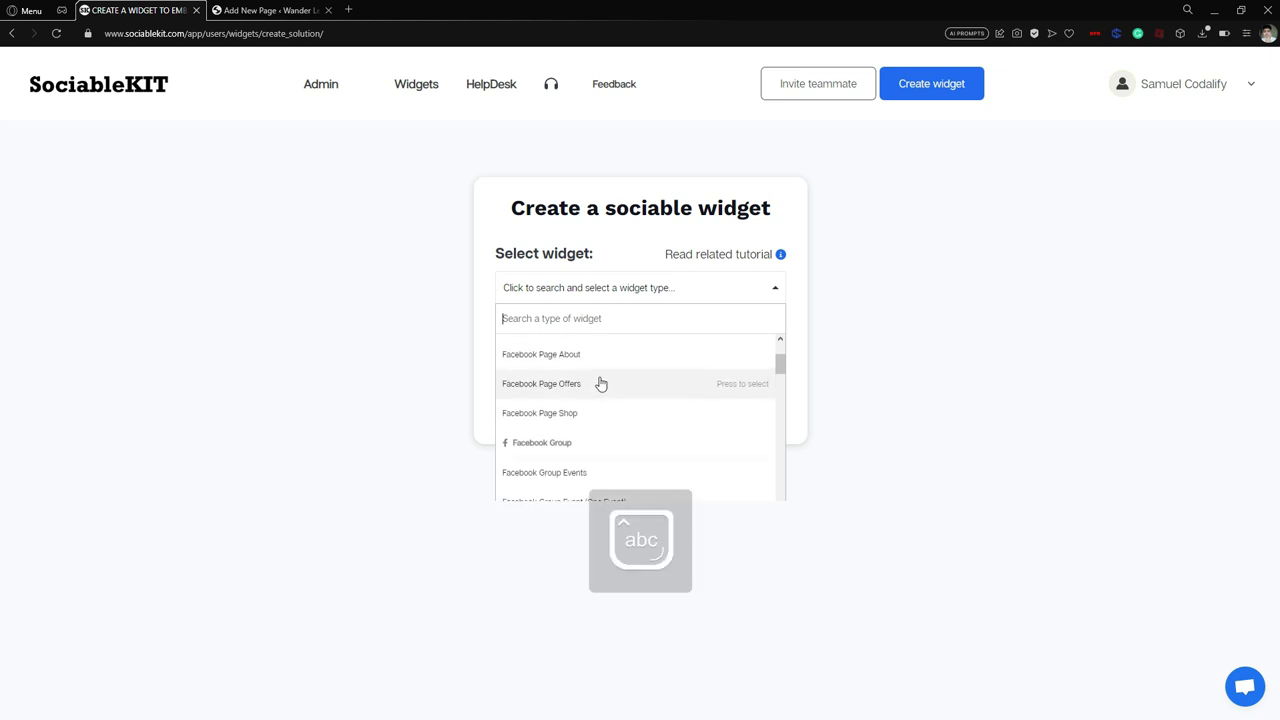
pyautogui.write('fA')
pyautogui.press('capslock')
pyautogui.press('BackSpace')
pyautogui.write('Fa')
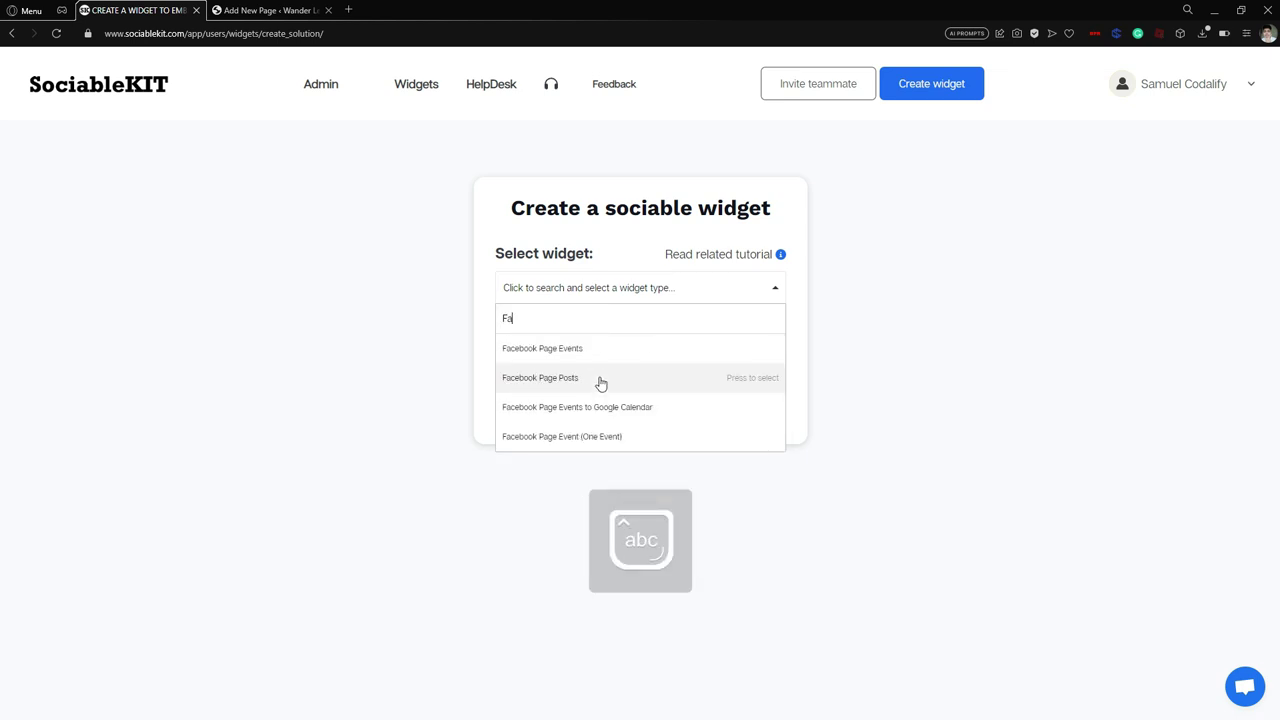
pyautogui.write('cebook page vid')
pyautogui.click(606, 349)
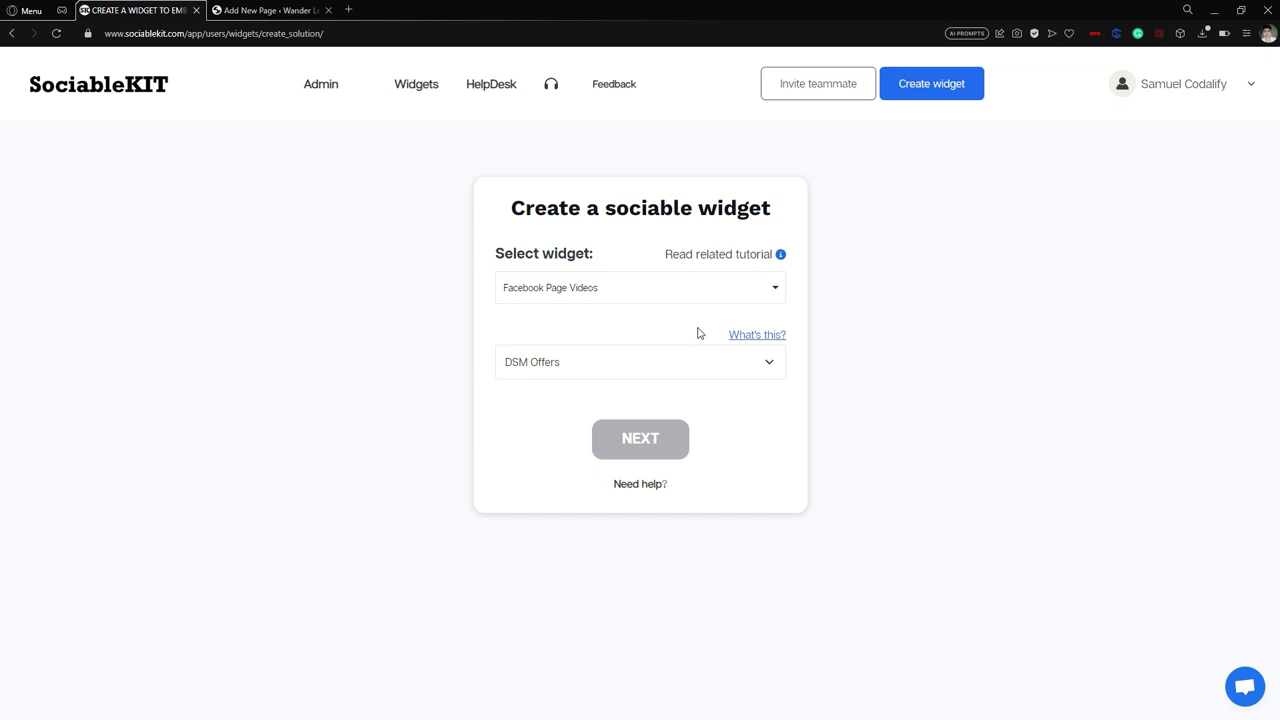
# Step: Choose Posted By DSM as the widget's Facebook page and continue to the customization page
pyautogui.click(769, 366)
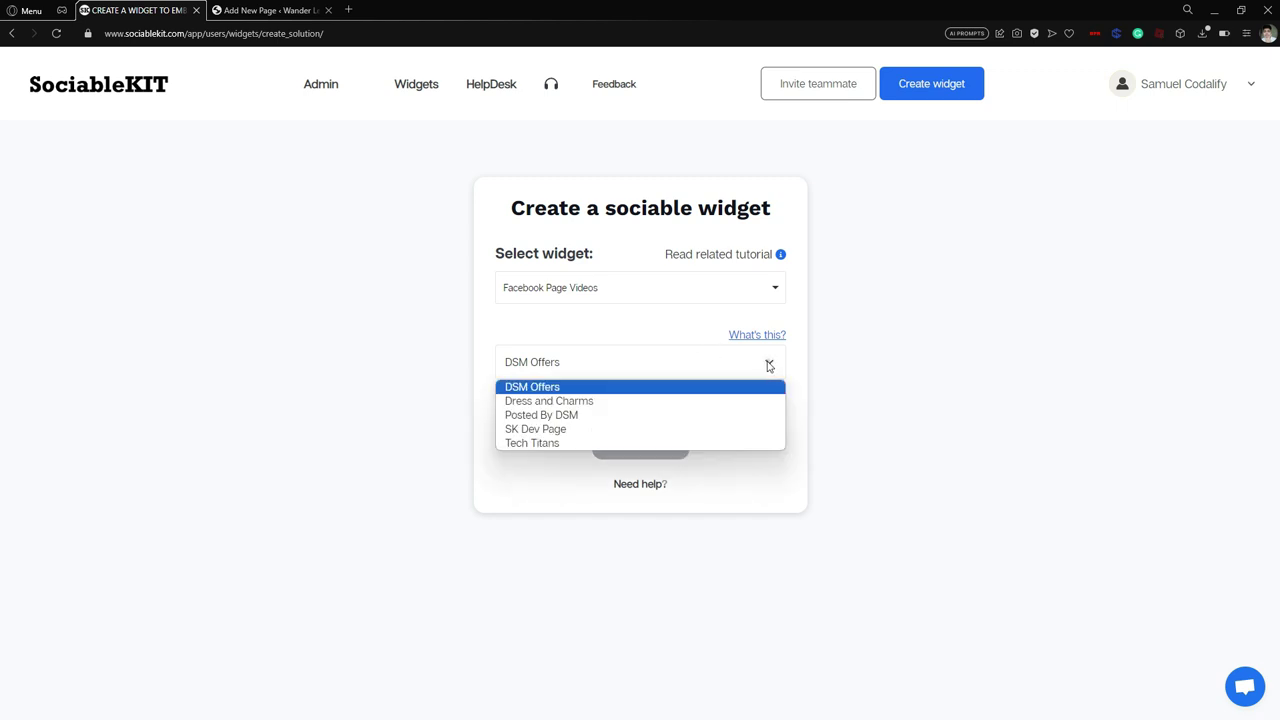
pyautogui.click(561, 415)
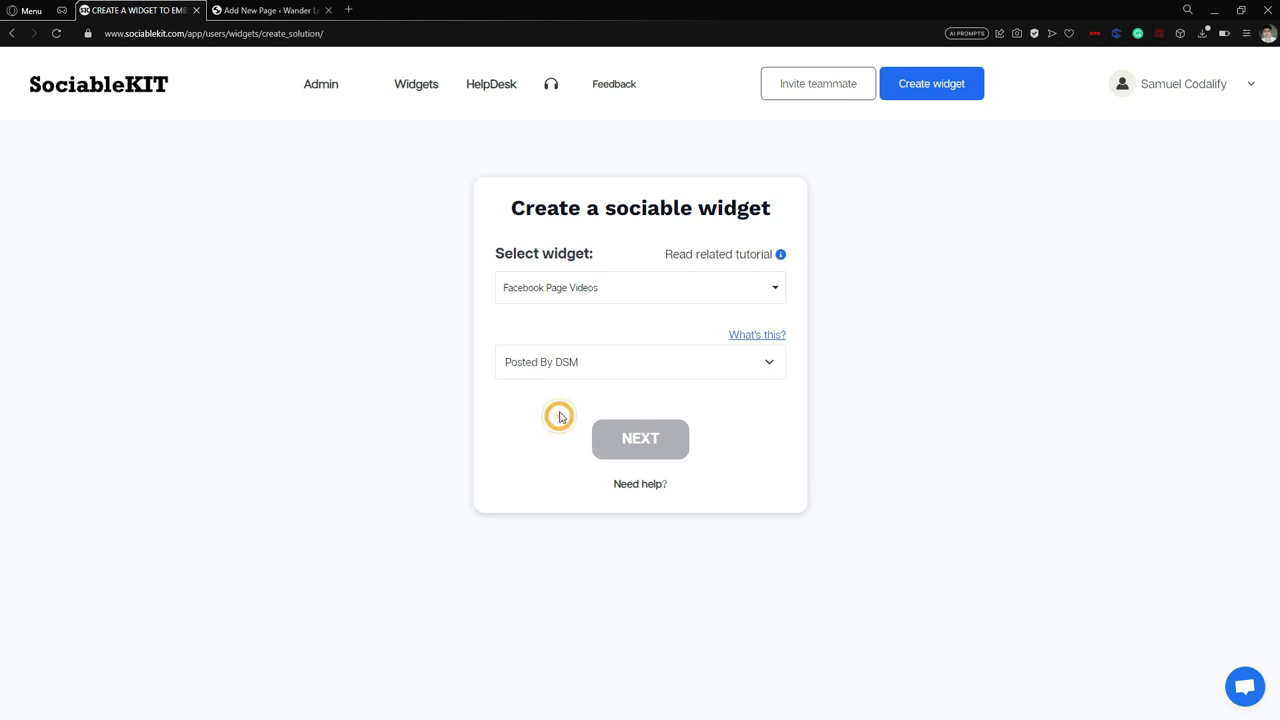
pyautogui.click(589, 363)
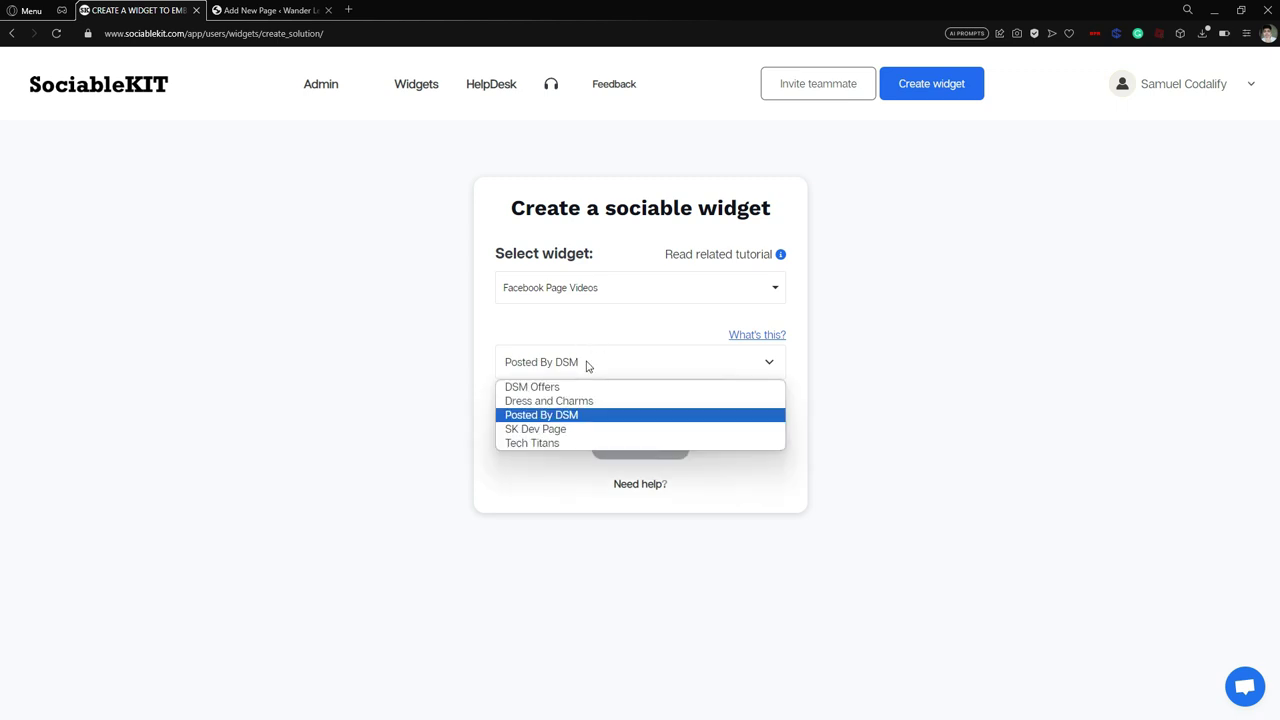
pyautogui.click(539, 421)
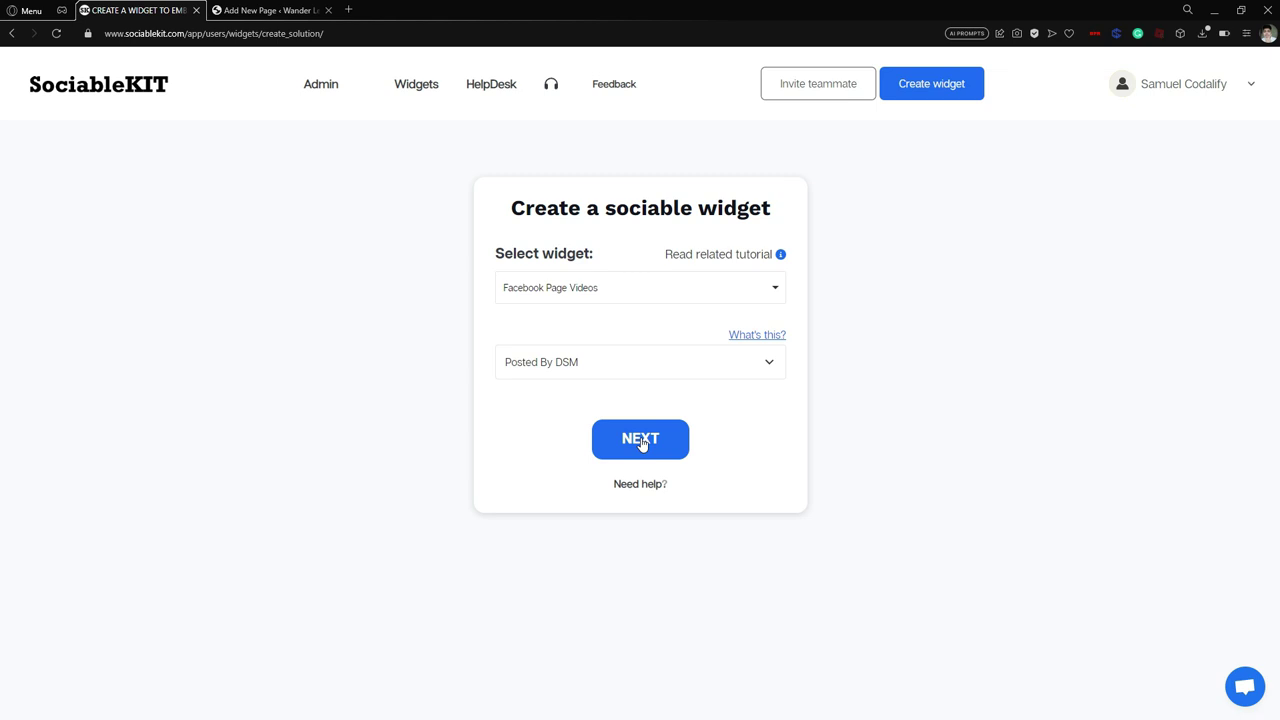
pyautogui.click(642, 444)
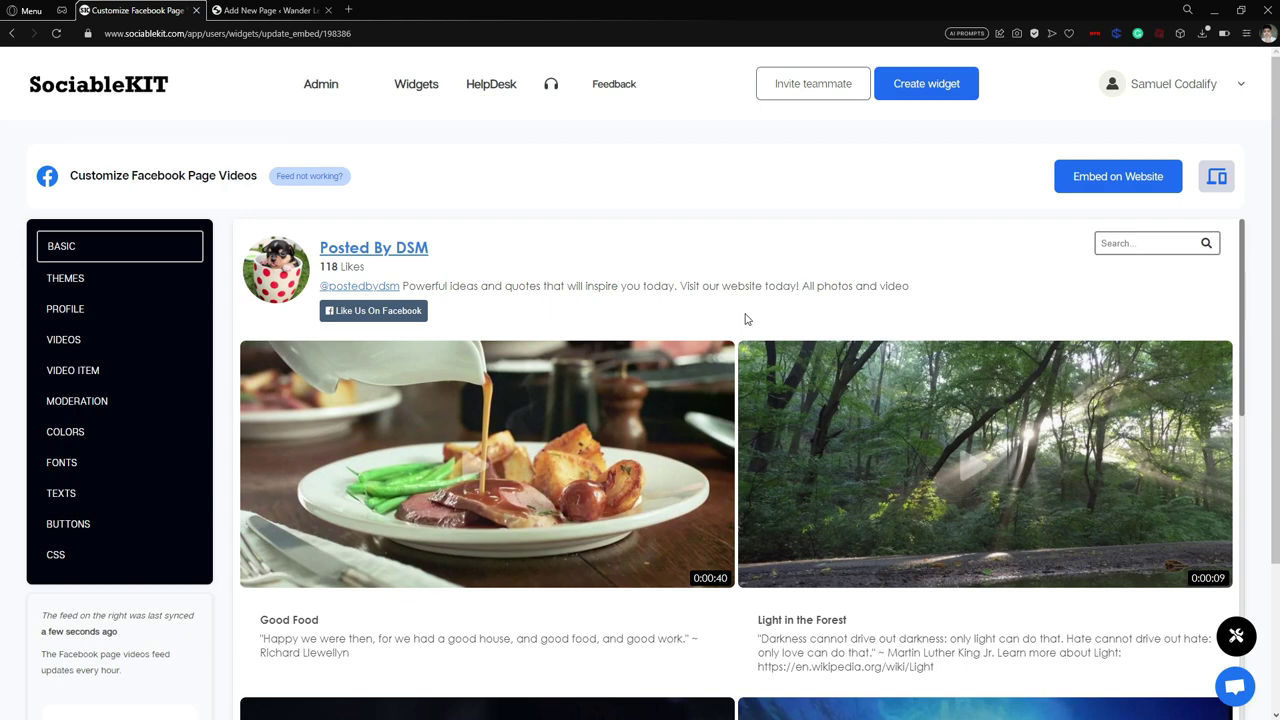
# Step: Look through the generated video feed preview down to its last videos and back to the page header
pyautogui.scroll(-6, 745, 319)
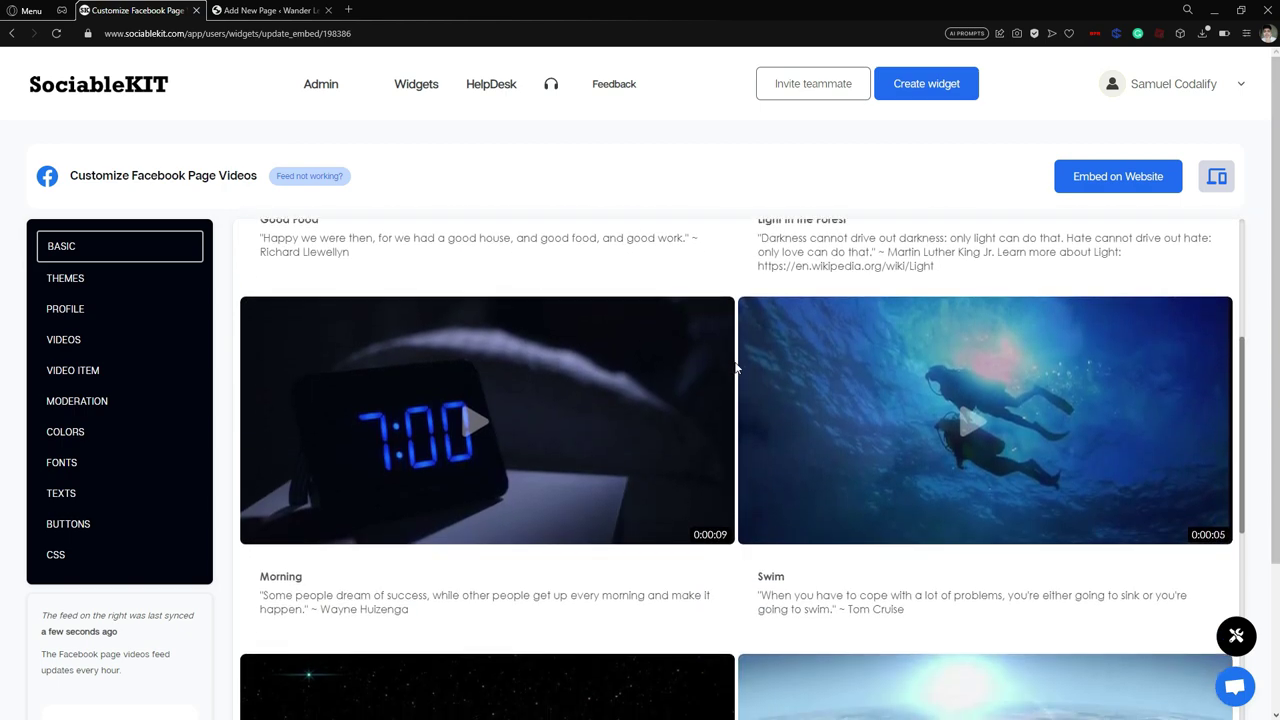
pyautogui.scroll(-9, 735, 375)
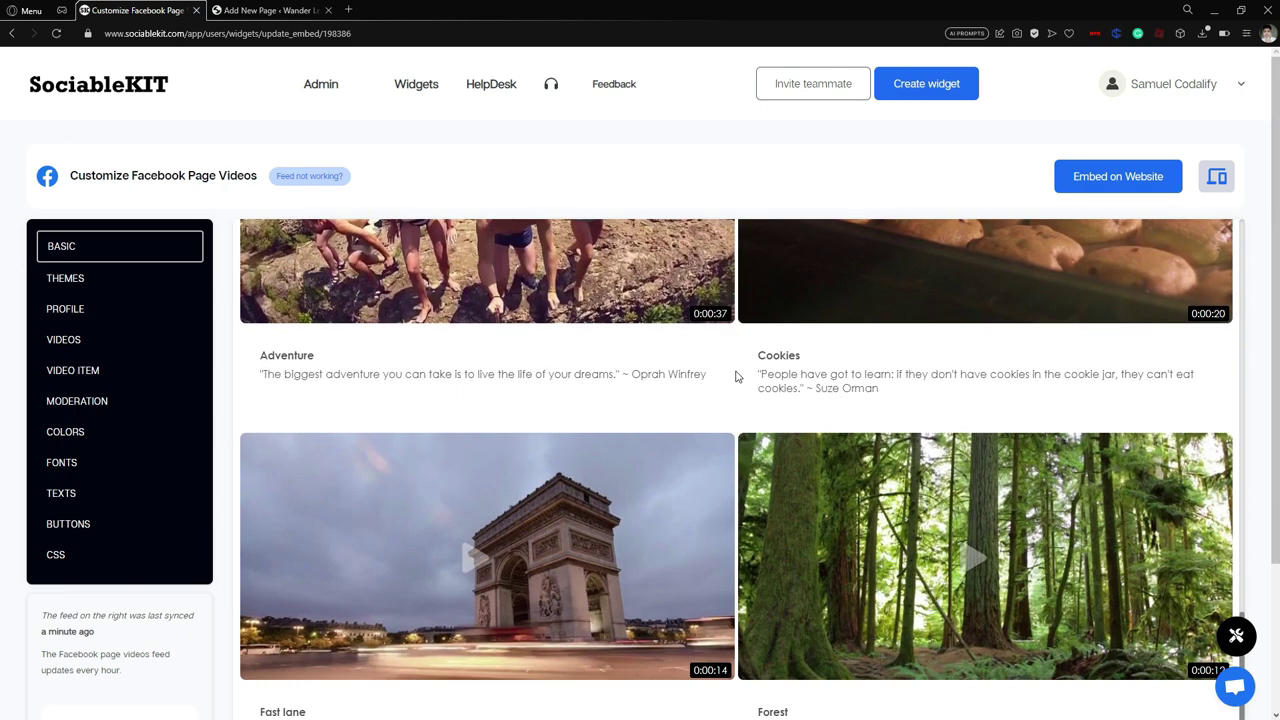
pyautogui.scroll(-2, 871, 511)
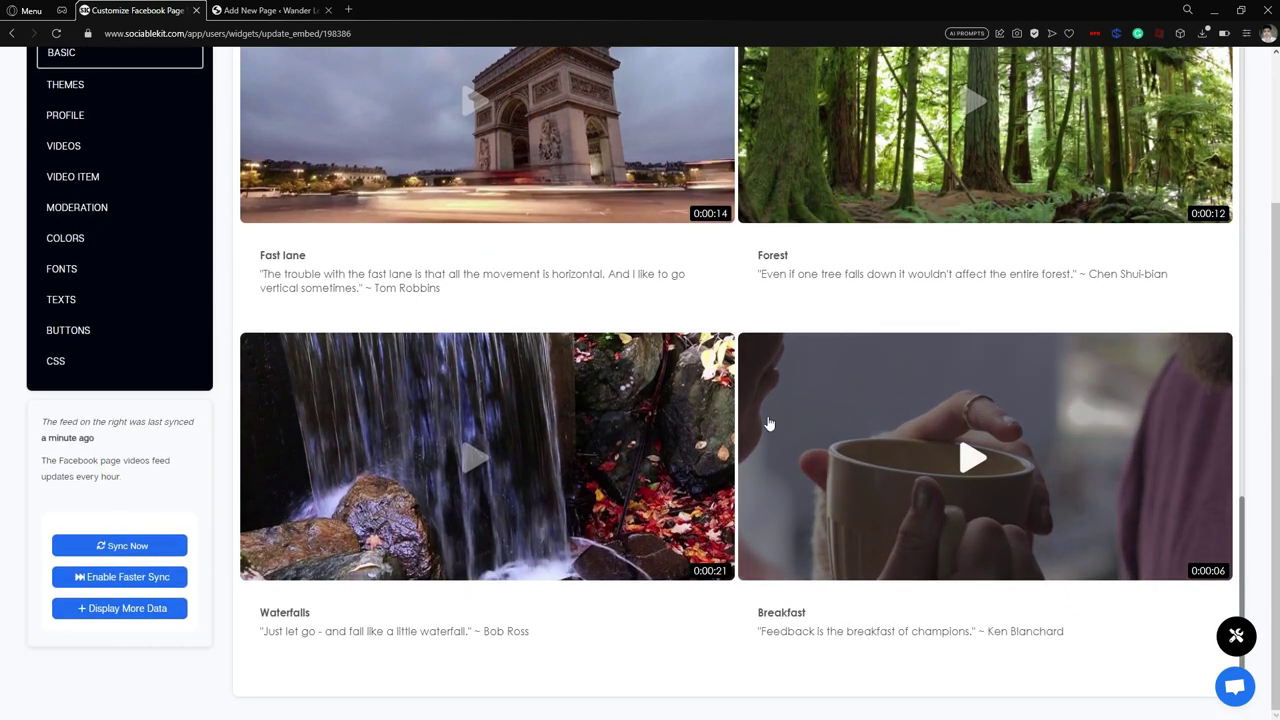
pyautogui.scroll(15, 742, 332)
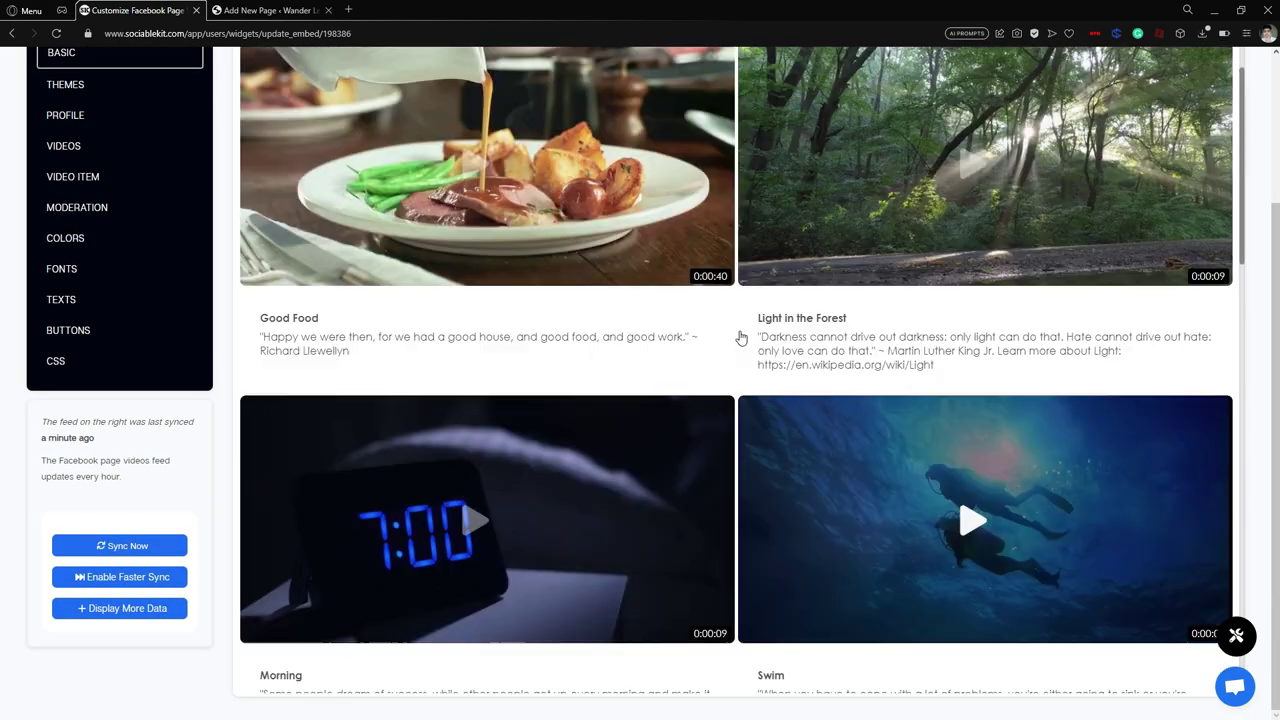
pyautogui.scroll(3, 735, 340)
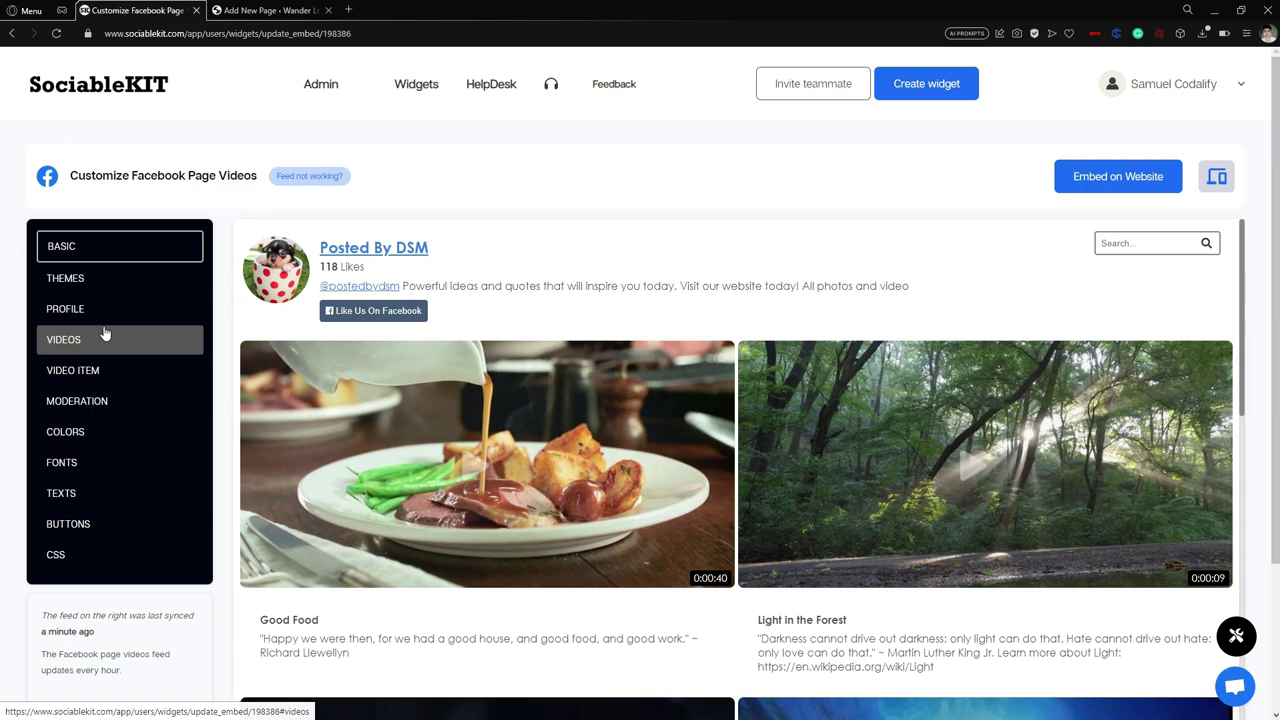
# Step: Set the widget's name to DSMFBpageVideos in its basic settings
pyautogui.click(117, 249)
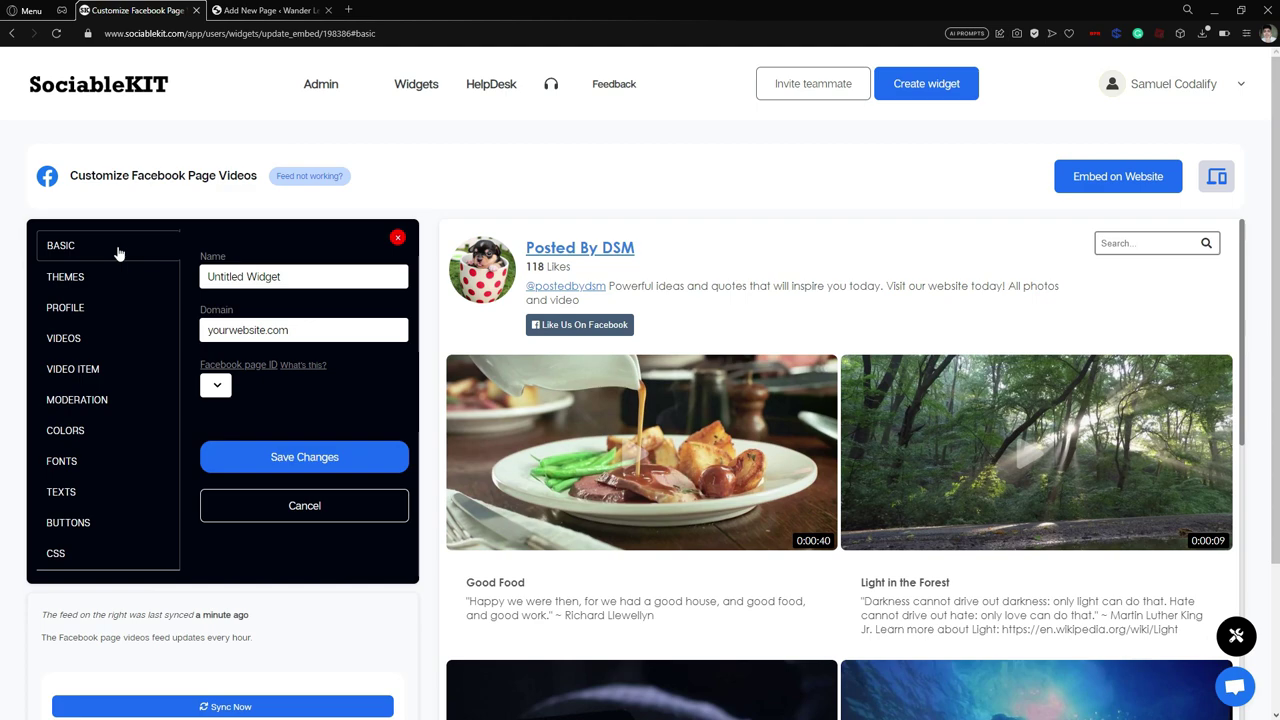
pyautogui.tripleClick(290, 276)
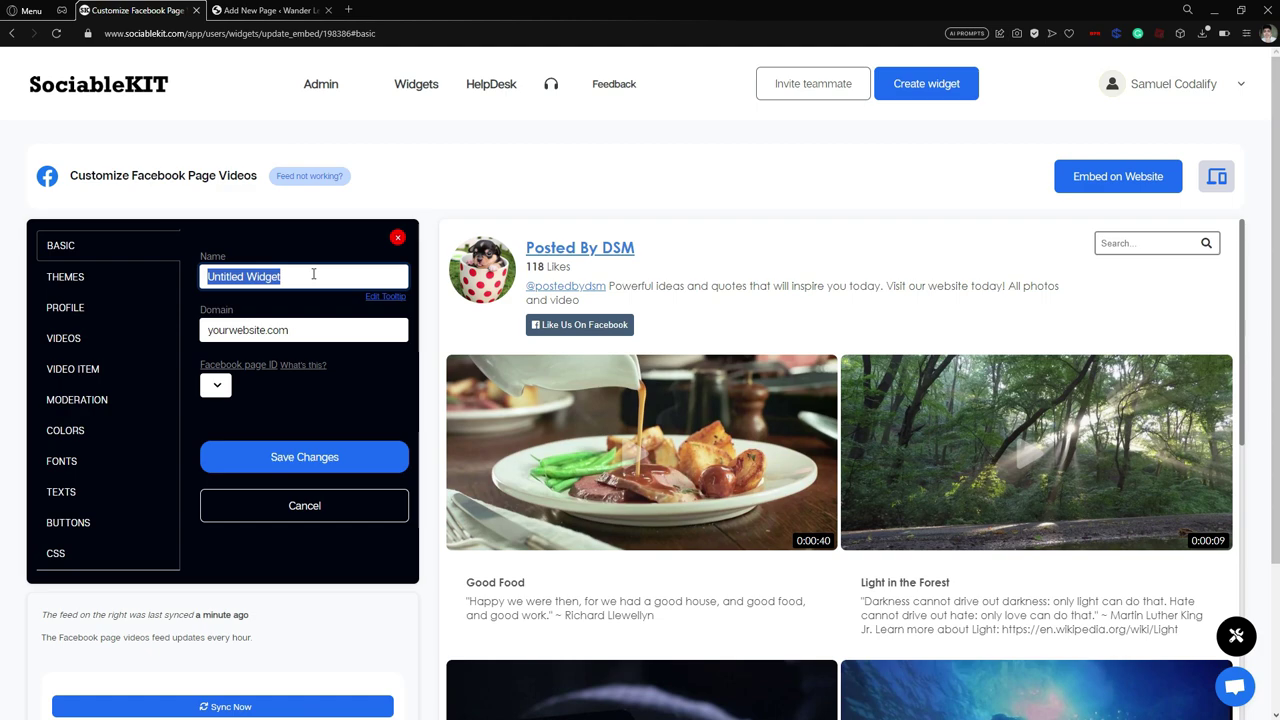
pyautogui.press('capslock')
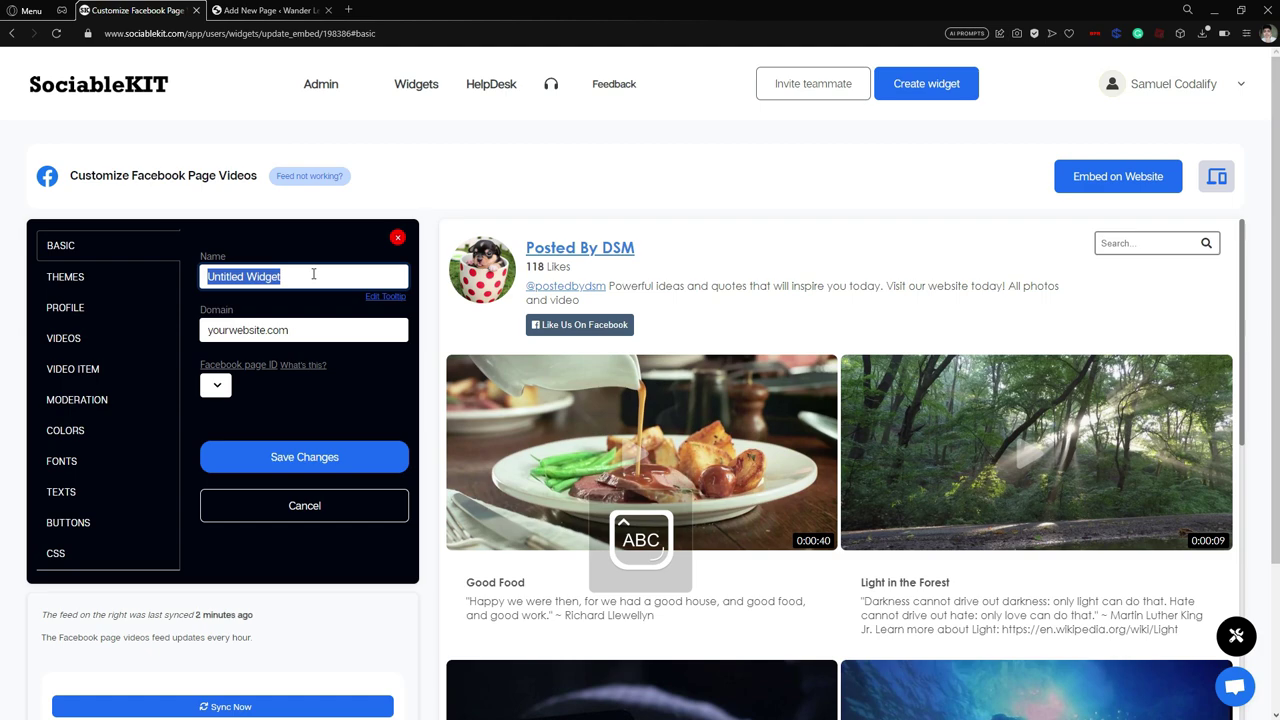
pyautogui.write('P')
pyautogui.write('SM')
pyautogui.press('capslock')
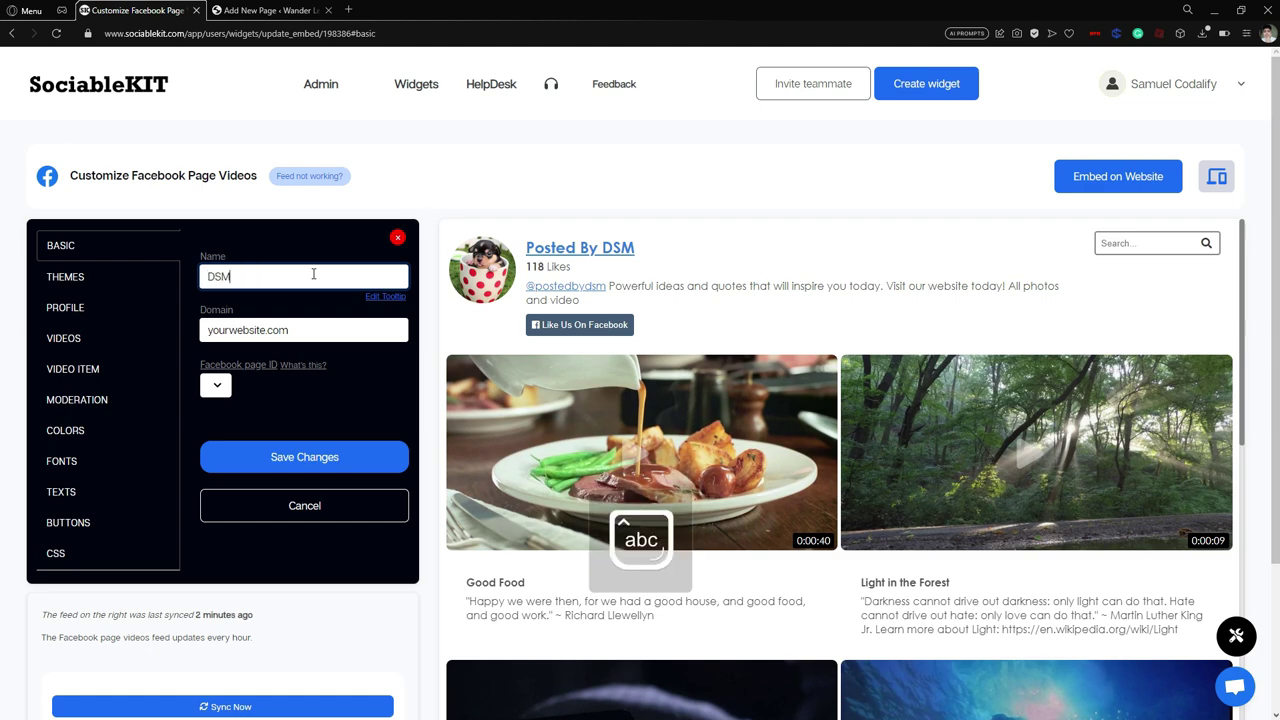
pyautogui.press('capslock')
pyautogui.write('FB')
pyautogui.press('capslock')
pyautogui.write('pafe')
pyautogui.press('BackSpace')
pyautogui.press('BackSpace')
pyautogui.write('ge')
pyautogui.press('capslock')
pyautogui.write('V')
pyautogui.press('capslock')
pyautogui.write('ideos')
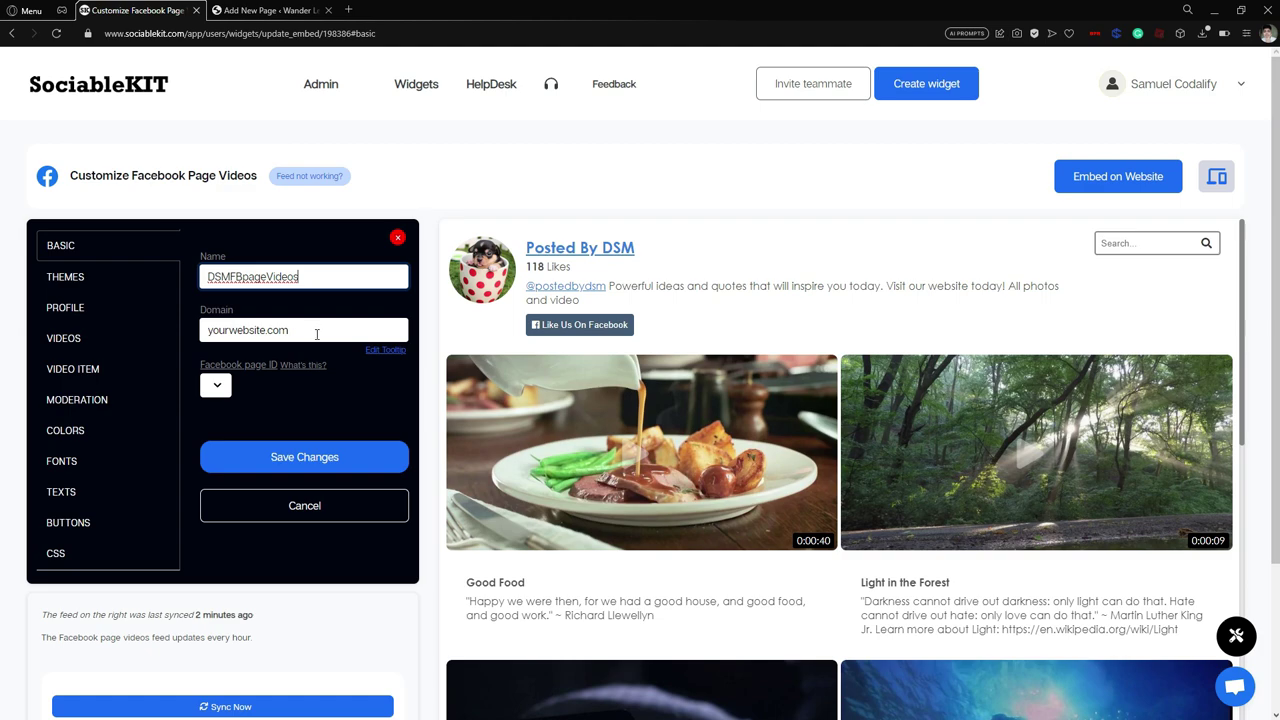
# Step: Set the widget's domain to DSMpagevideos.com and save the basic settings
pyautogui.press('Tab')
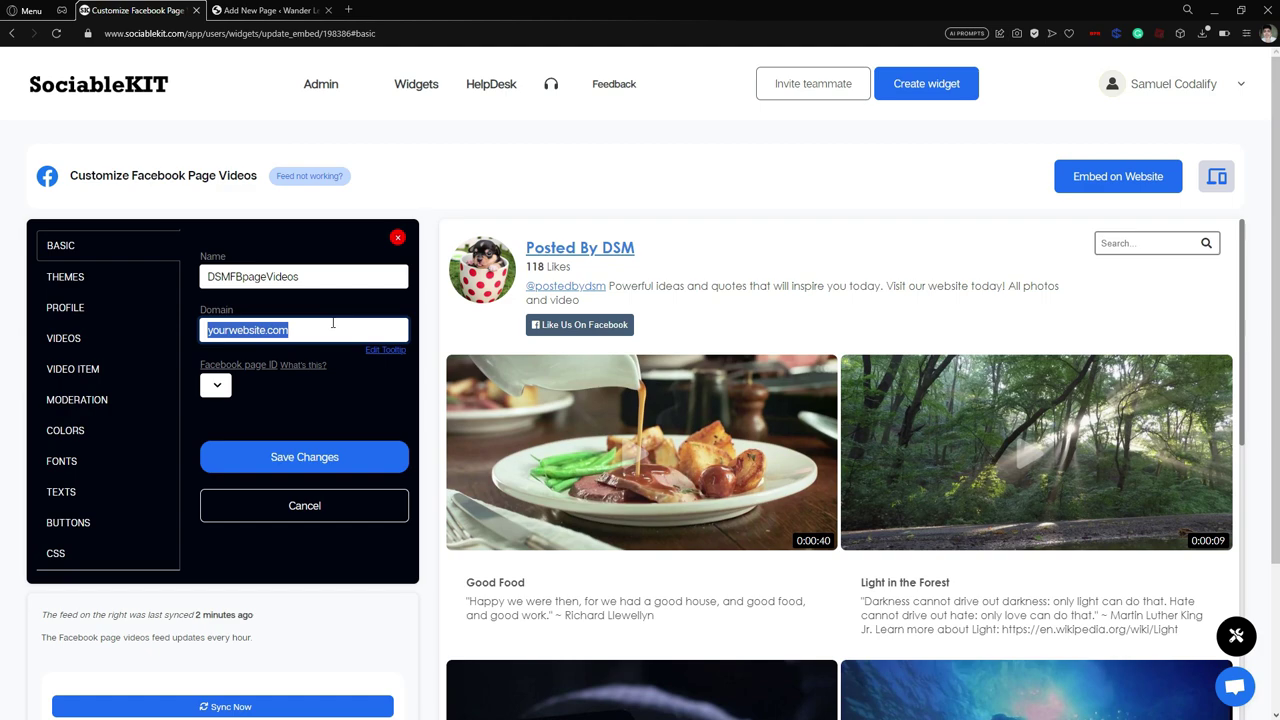
pyautogui.press('capslock')
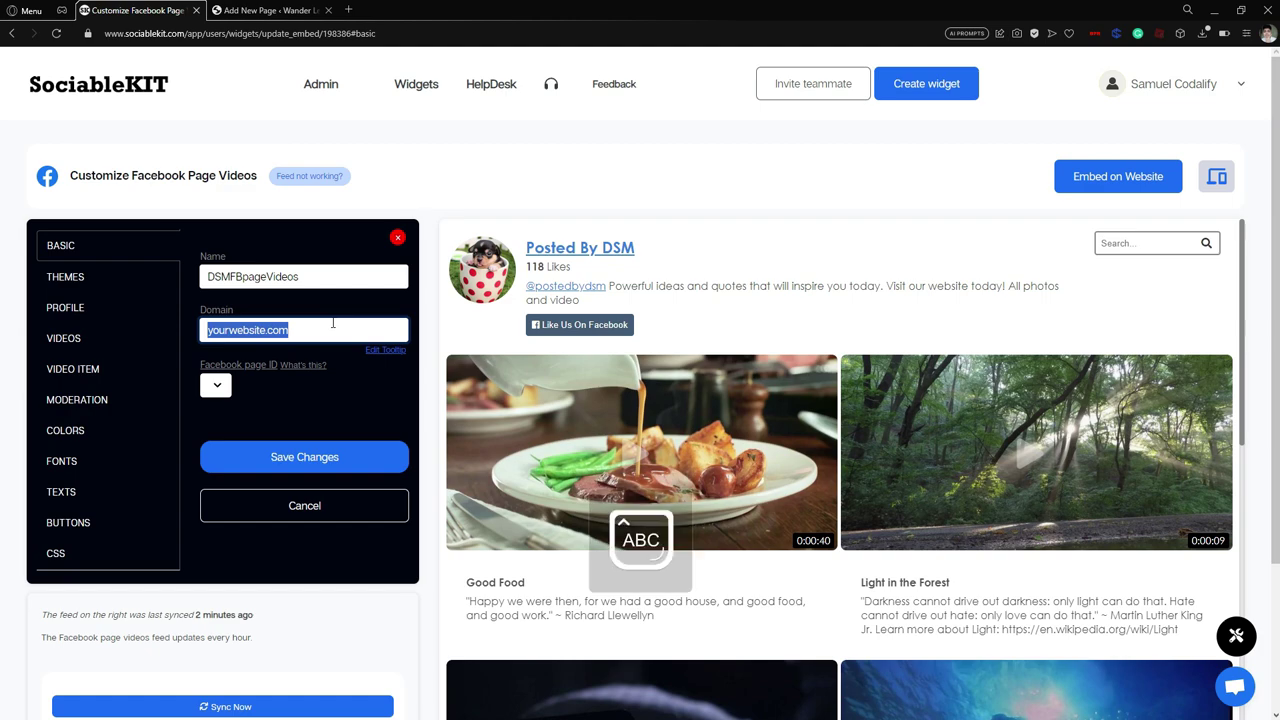
pyautogui.write('DS')
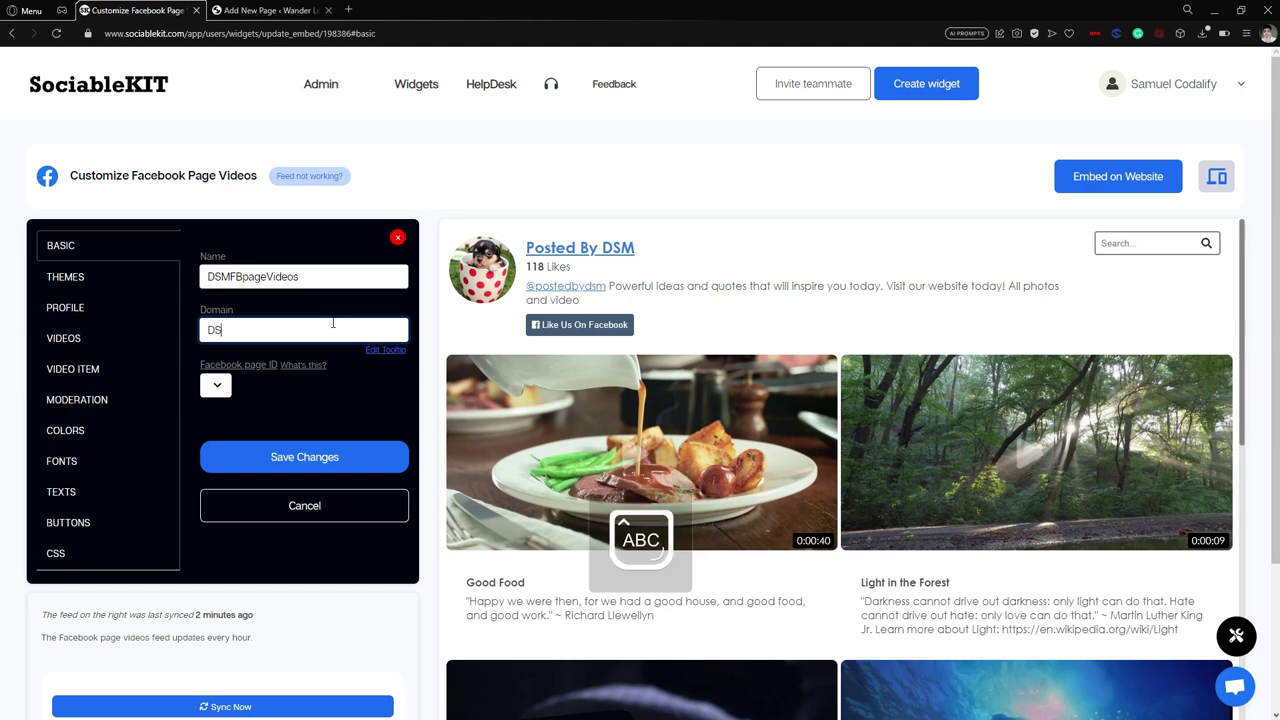
pyautogui.write('M')
pyautogui.press('capslock')
pyautogui.write('pageb')
pyautogui.write('ideos')
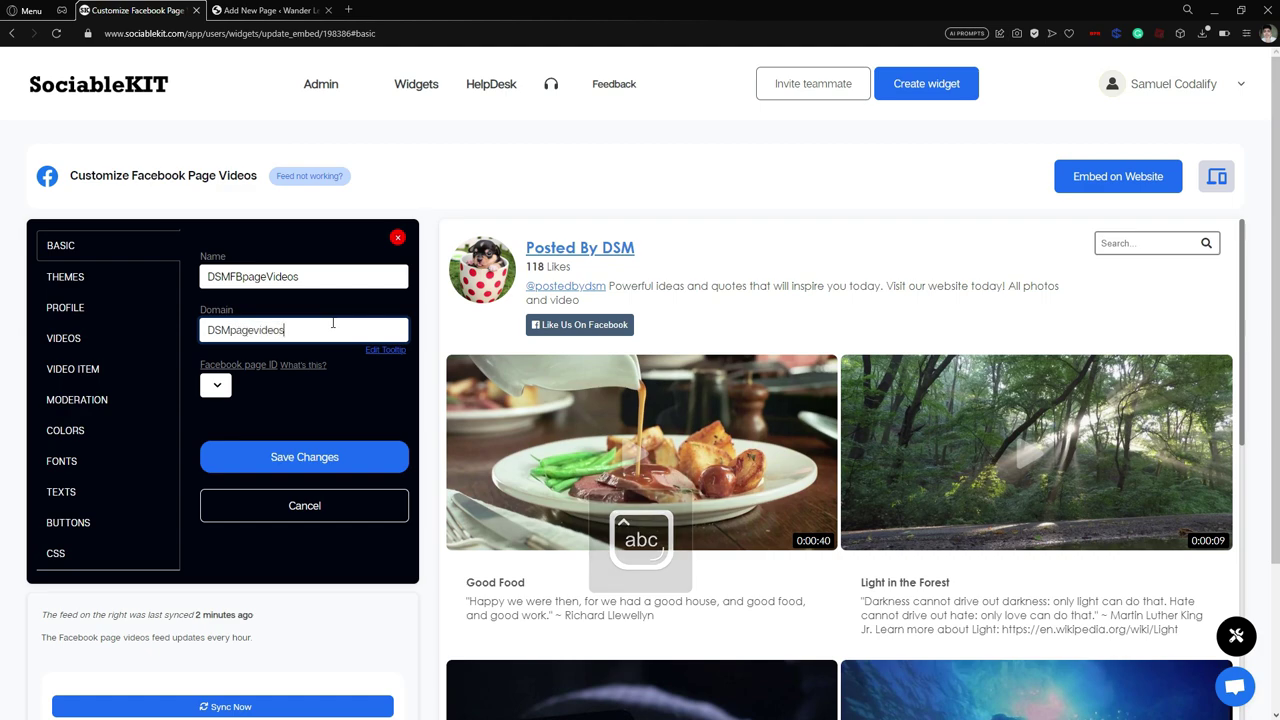
pyautogui.press('capslock')
pyautogui.press('capslock')
pyautogui.write('.com')
pyautogui.click(319, 457)
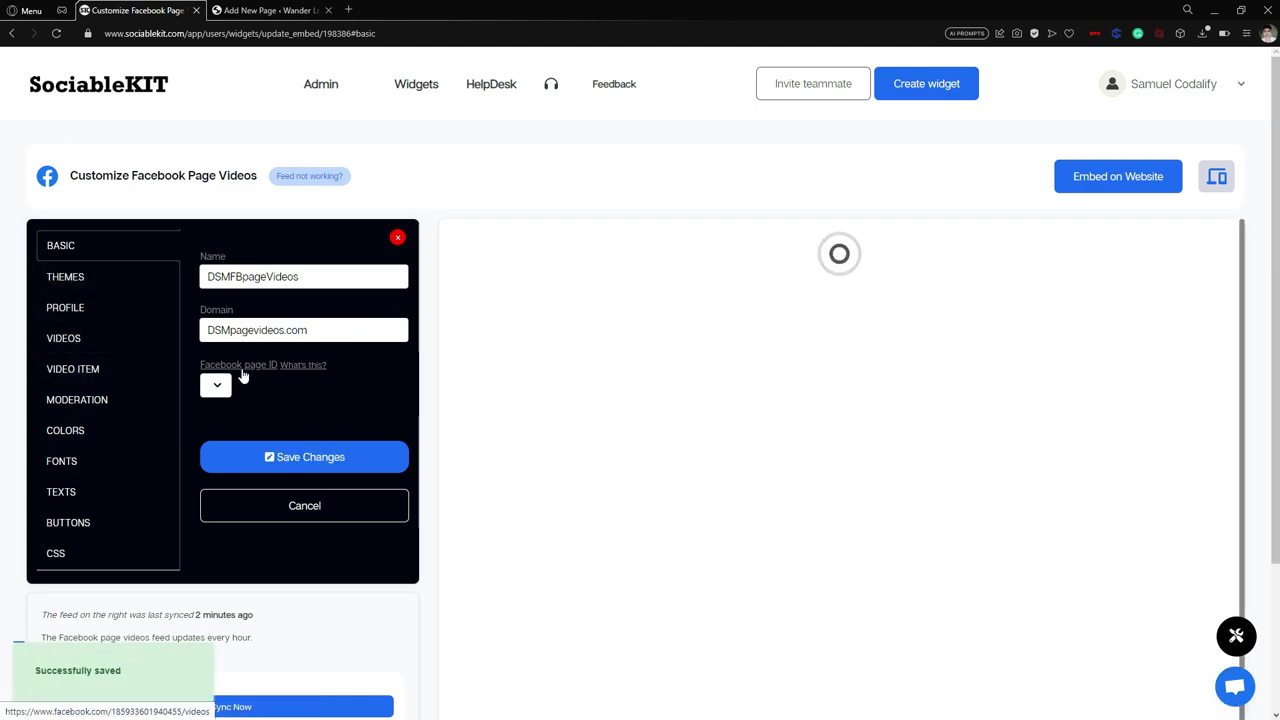
pyautogui.click(216, 385)
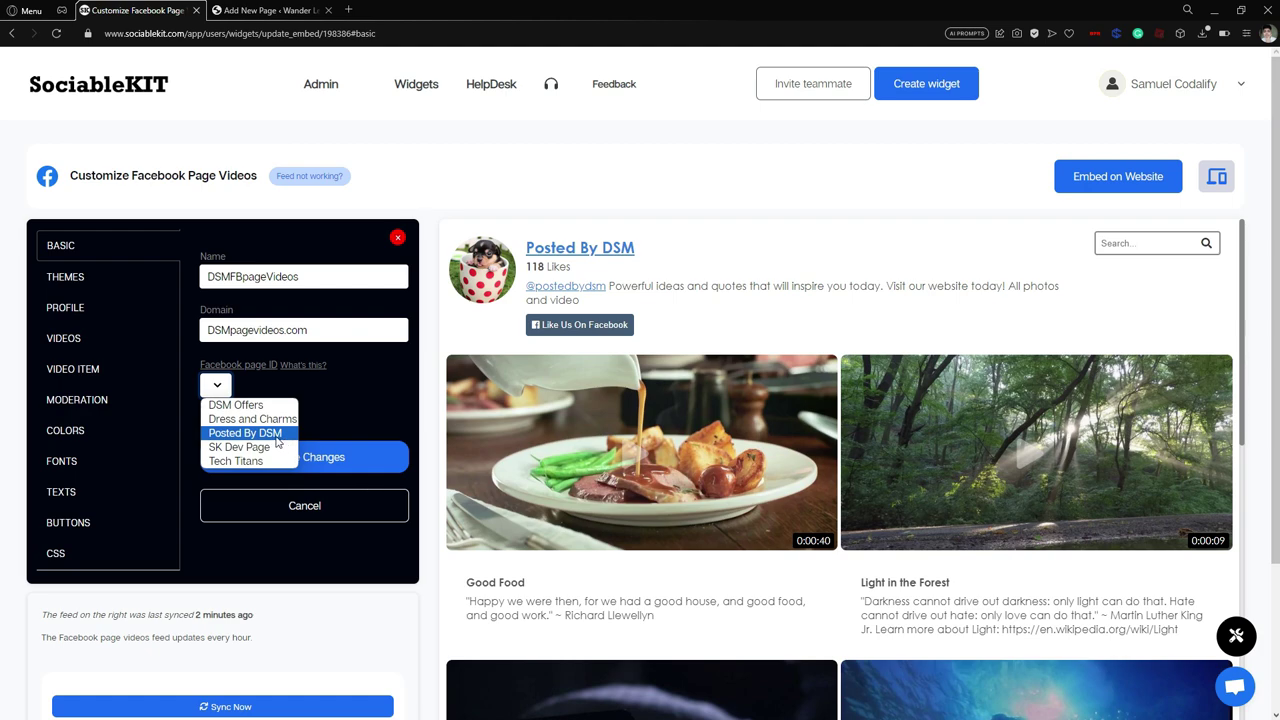
pyautogui.click(413, 395)
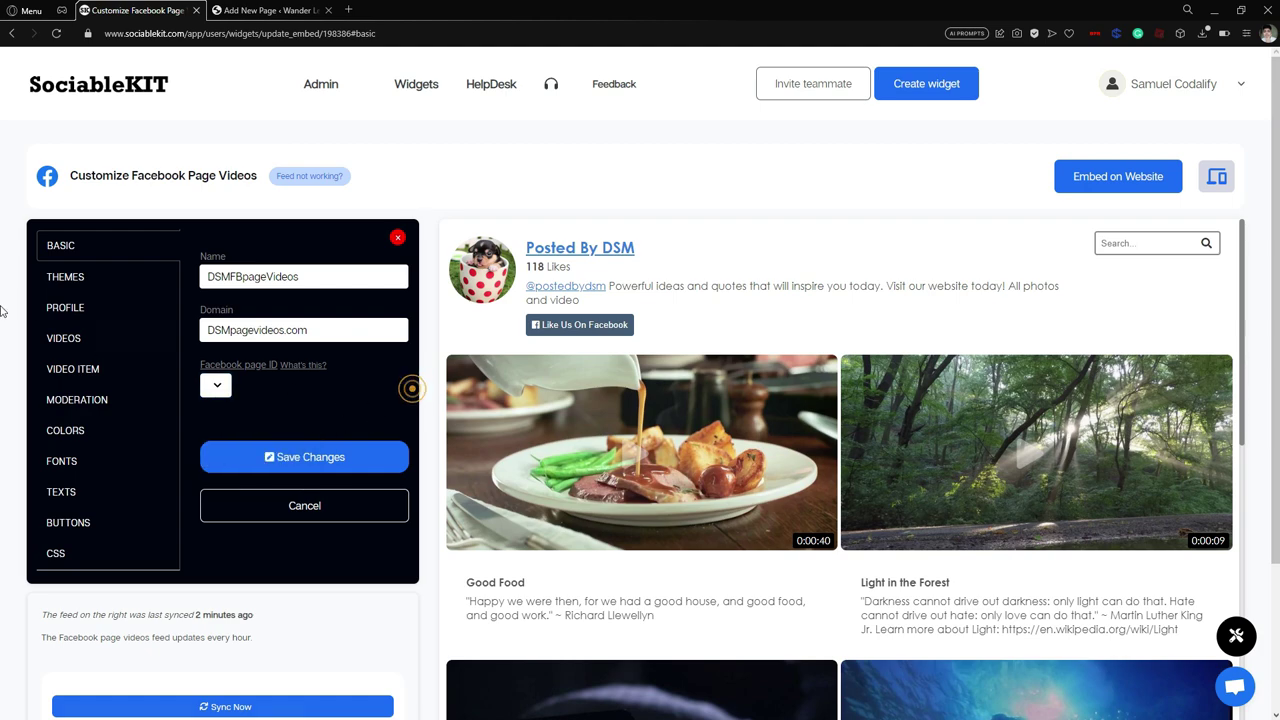
# Step: Apply the Maganda Theme as the widget's color theme and check the video feed preview
pyautogui.click(58, 274)
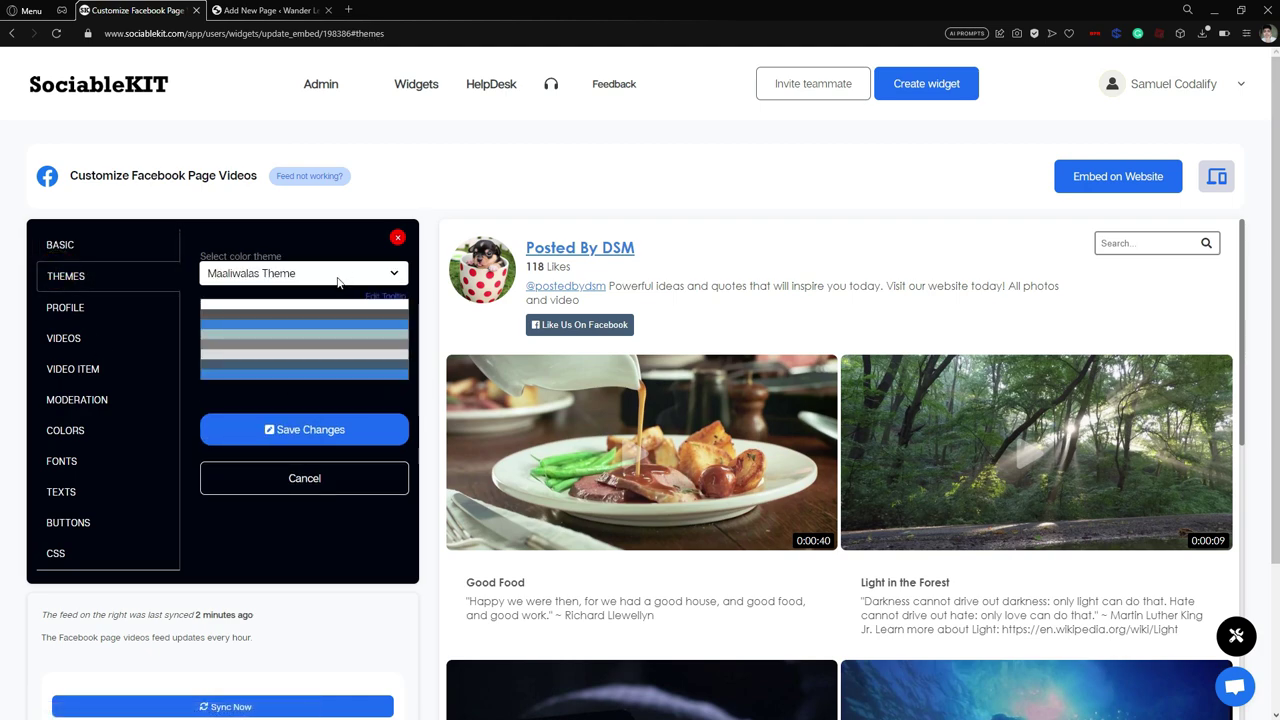
pyautogui.click(362, 278)
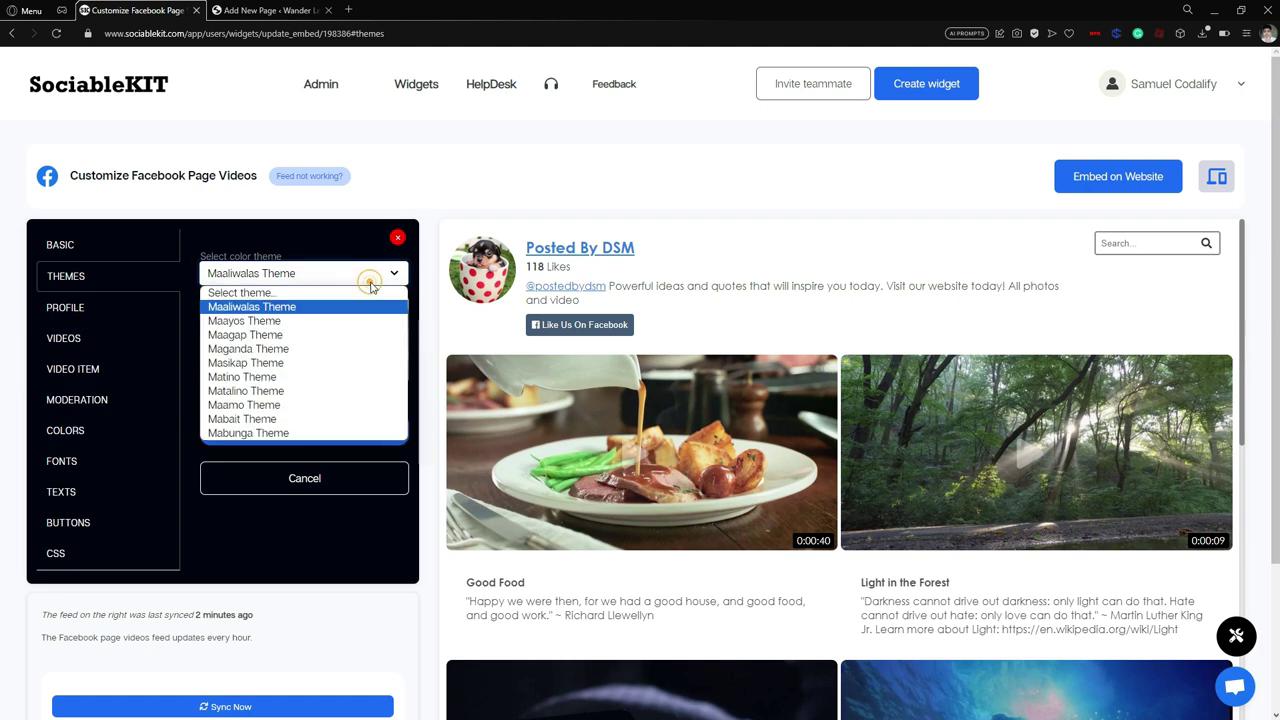
pyautogui.click(311, 349)
pyautogui.click(309, 352)
pyautogui.click(716, 146)
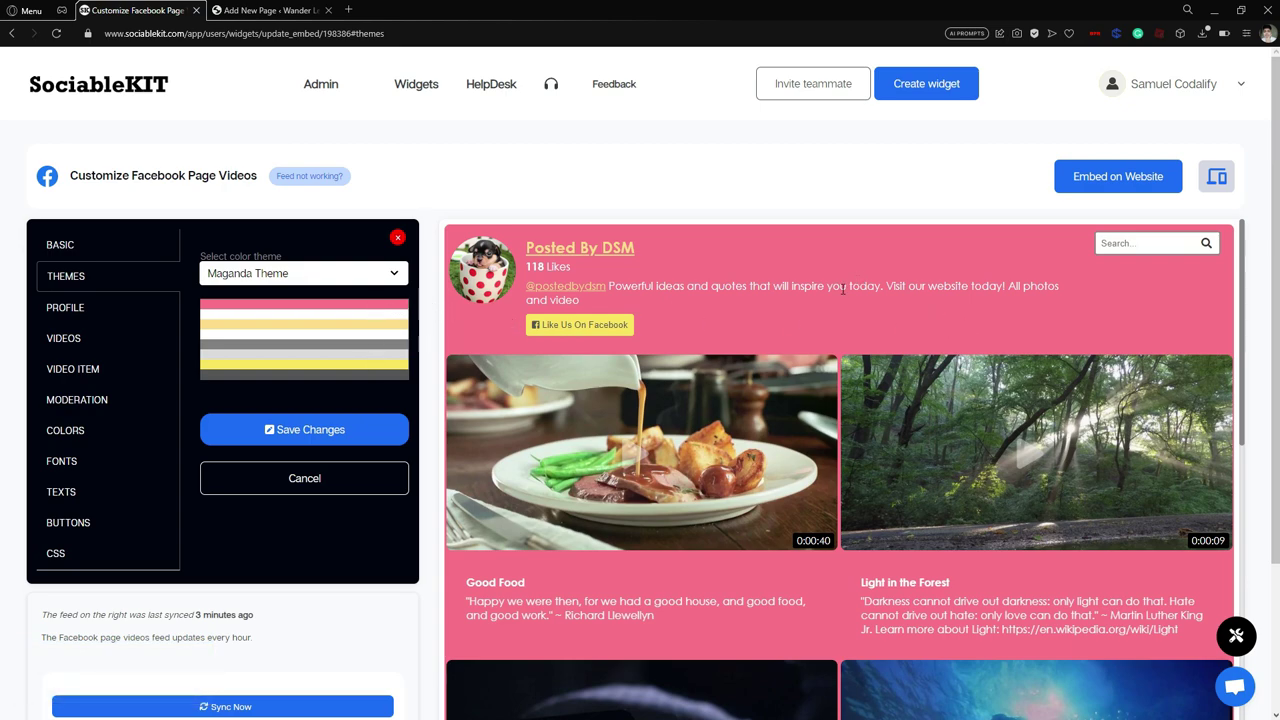
pyautogui.scroll(-1, 846, 323)
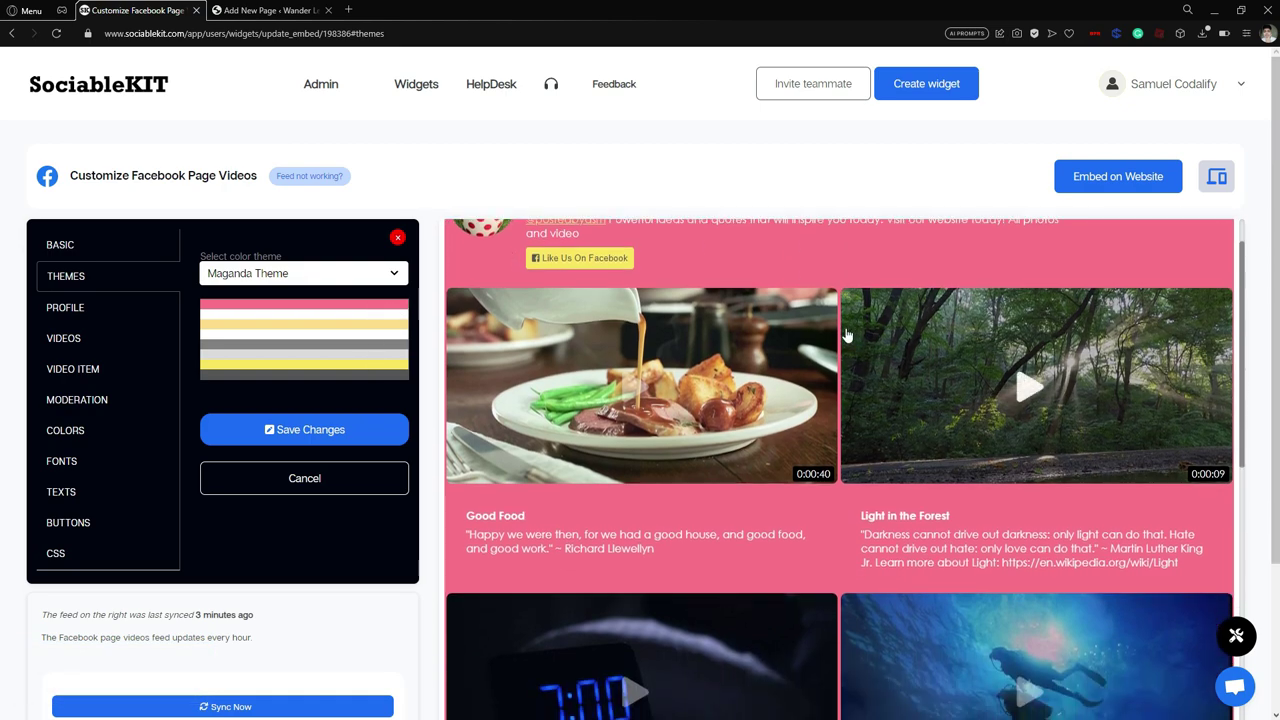
pyautogui.scroll(-10, 846, 331)
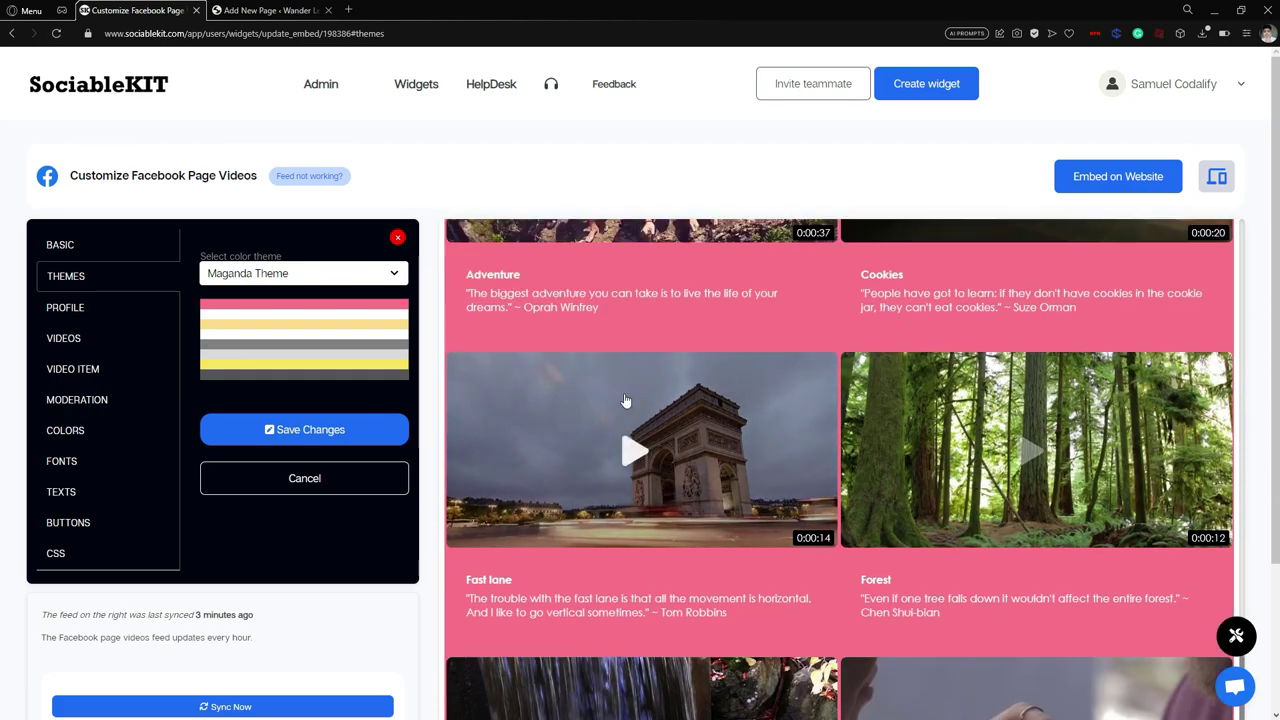
# Step: Change the widget's color theme to Maaliwalas Theme, check the feed preview, and save the theme settings
pyautogui.scroll(-5, 557, 386)
pyautogui.click(396, 279)
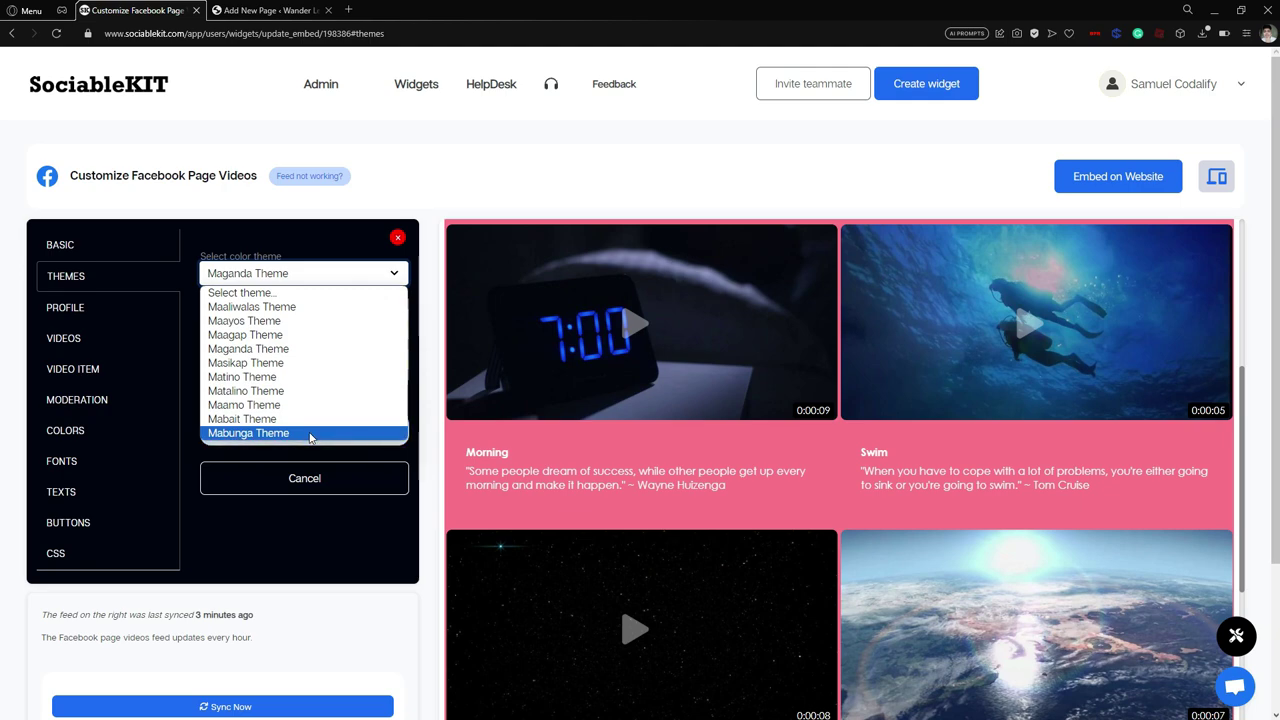
pyautogui.click(326, 307)
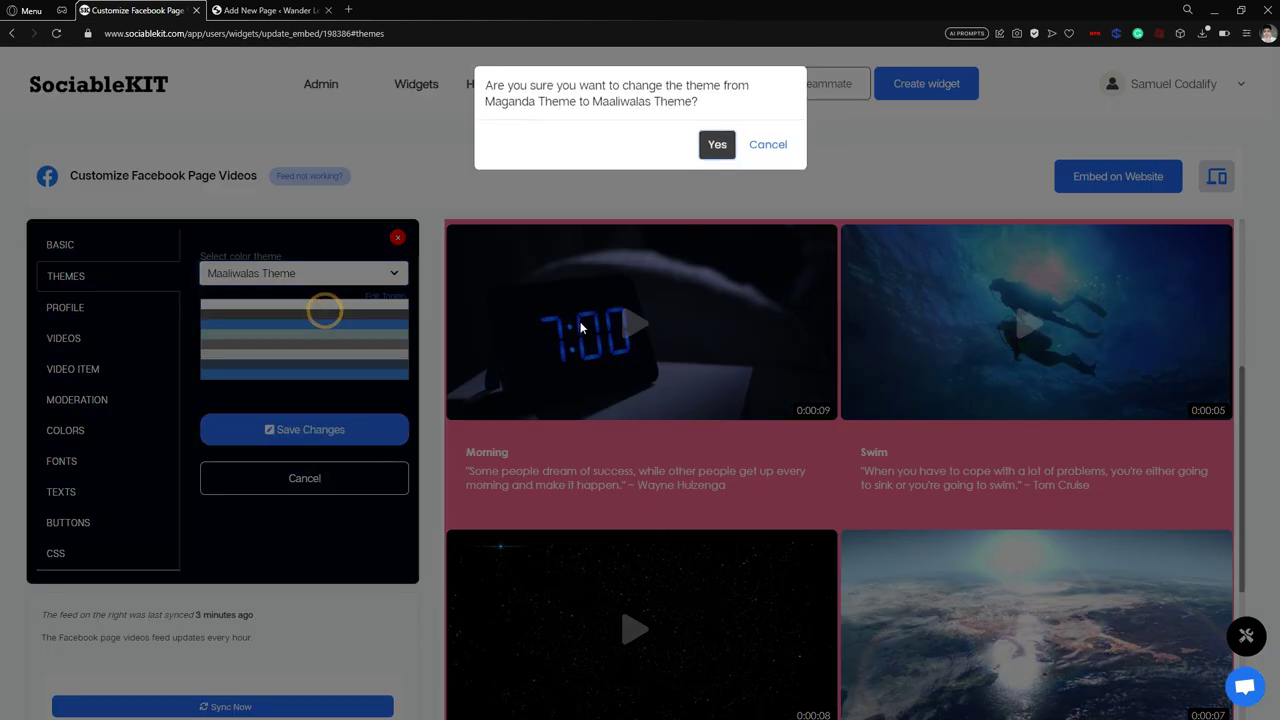
pyautogui.click(716, 146)
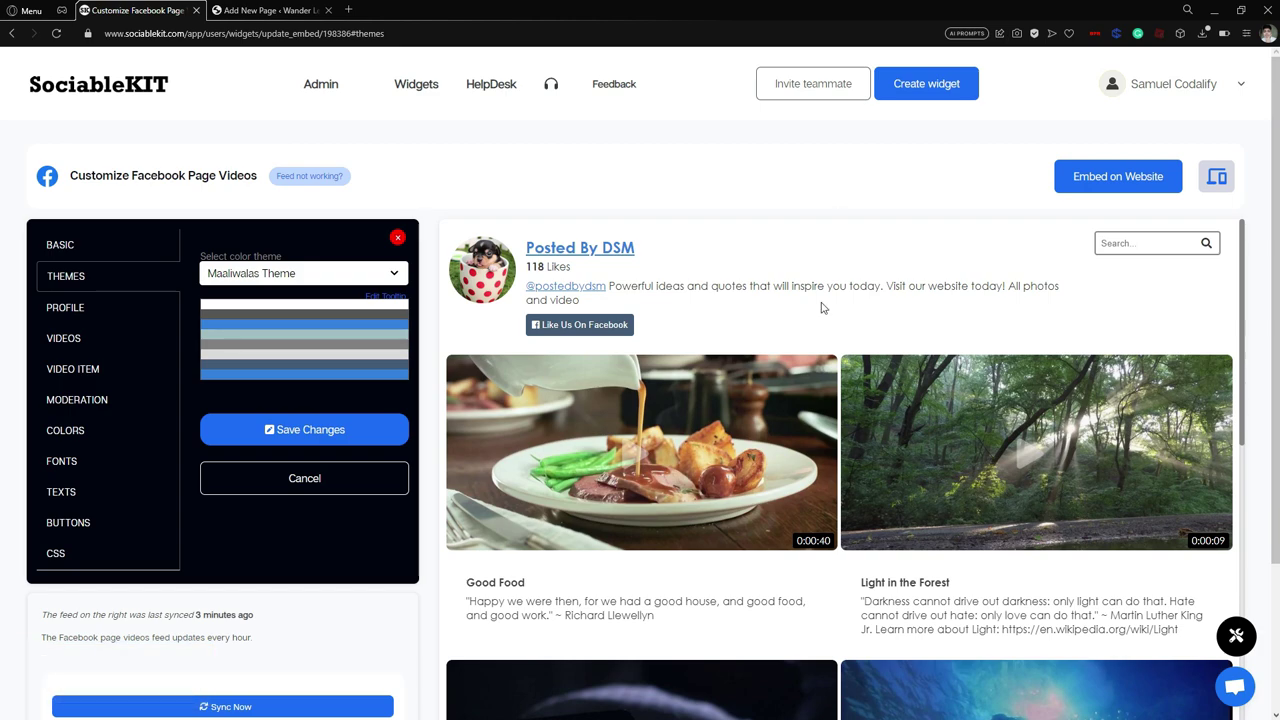
pyautogui.scroll(-1, 823, 320)
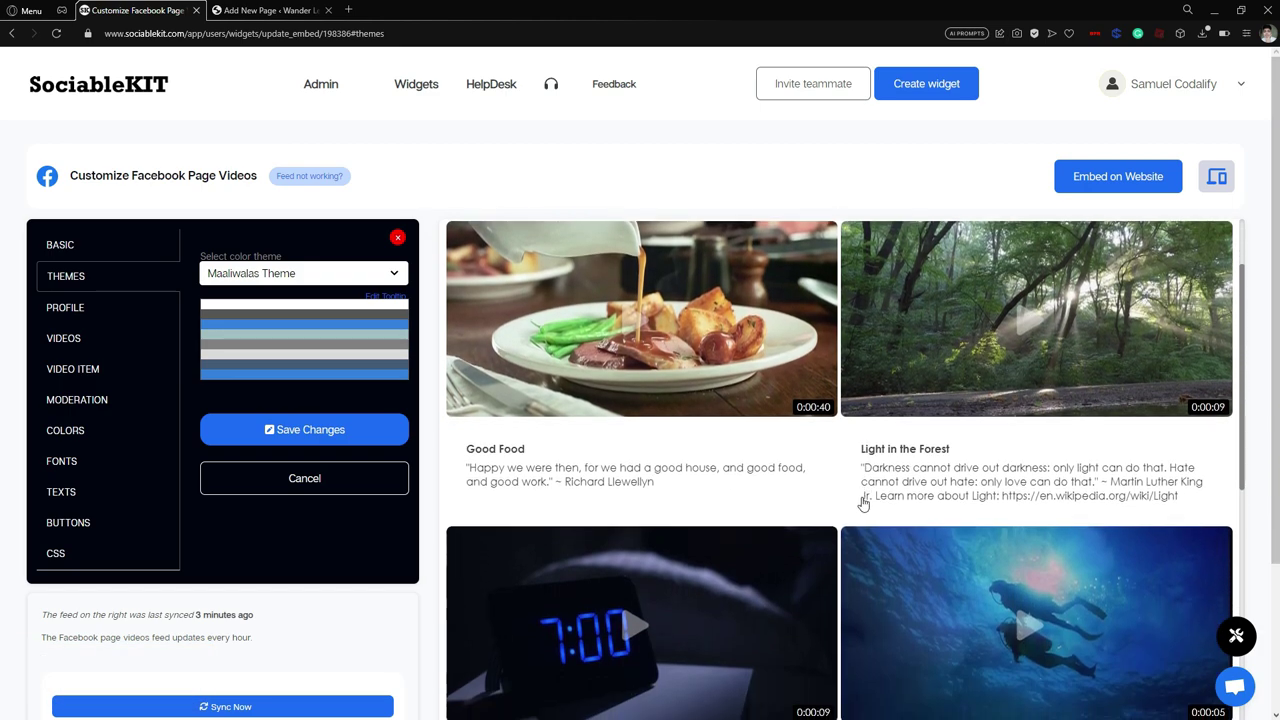
pyautogui.click(310, 428)
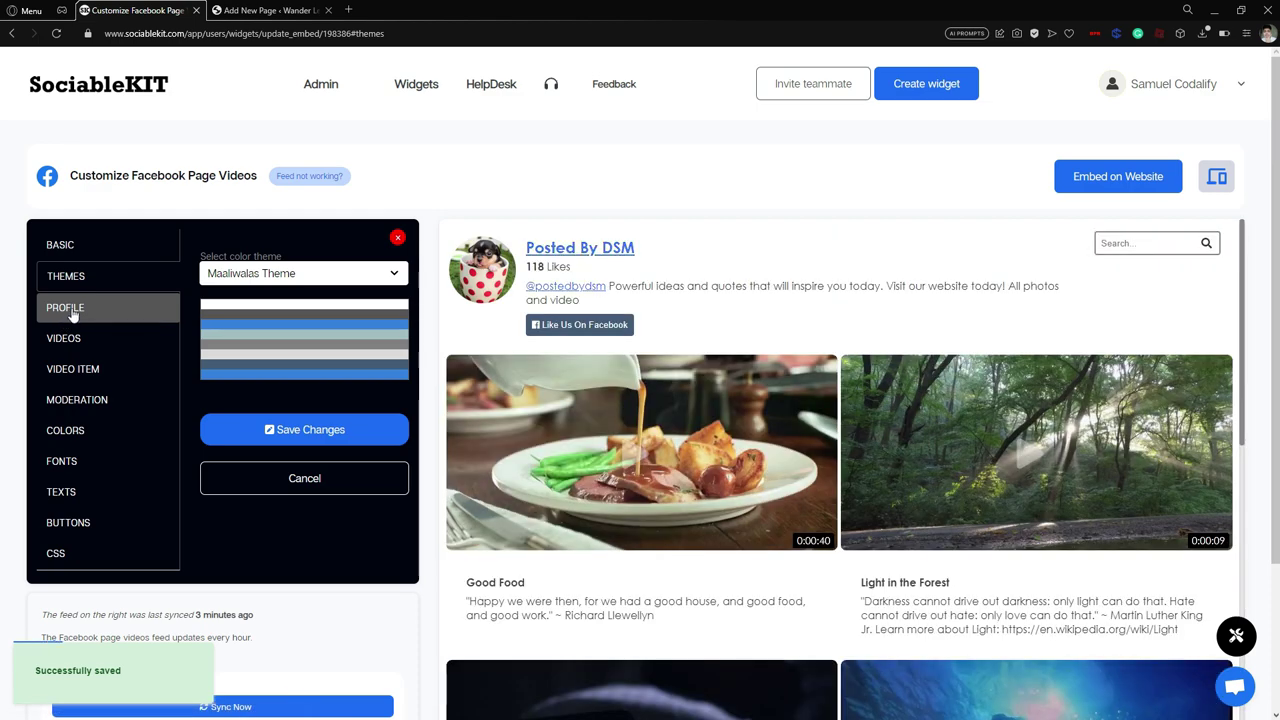
# Step: Review the profile display options, including picture, name, like button, likes count, username, description and search box
pyautogui.click(65, 316)
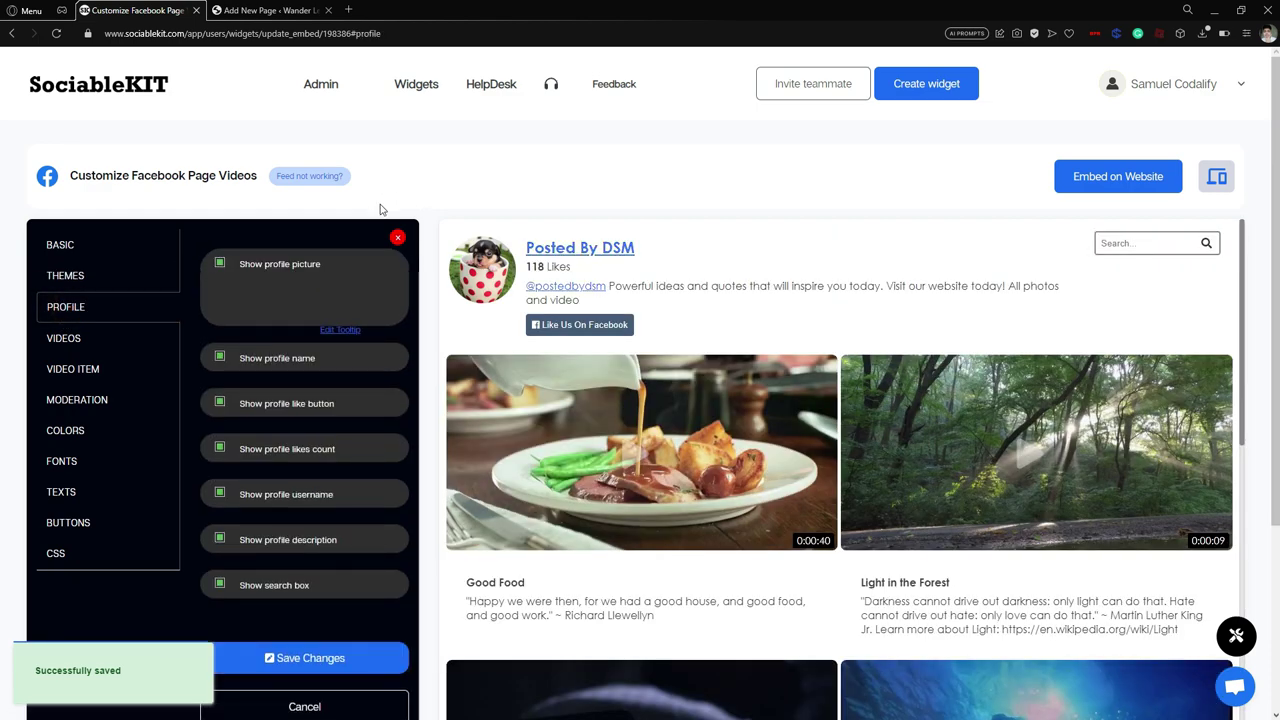
pyautogui.moveTo(291, 447)
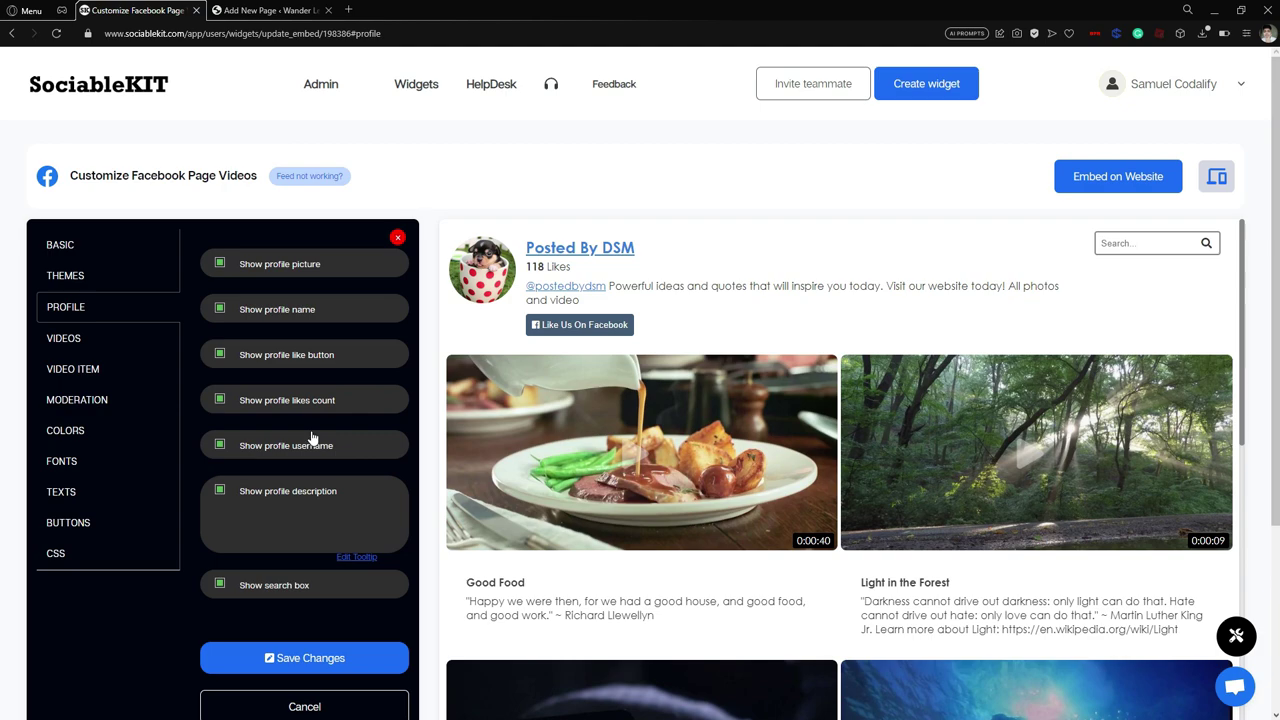
pyautogui.moveTo(345, 590)
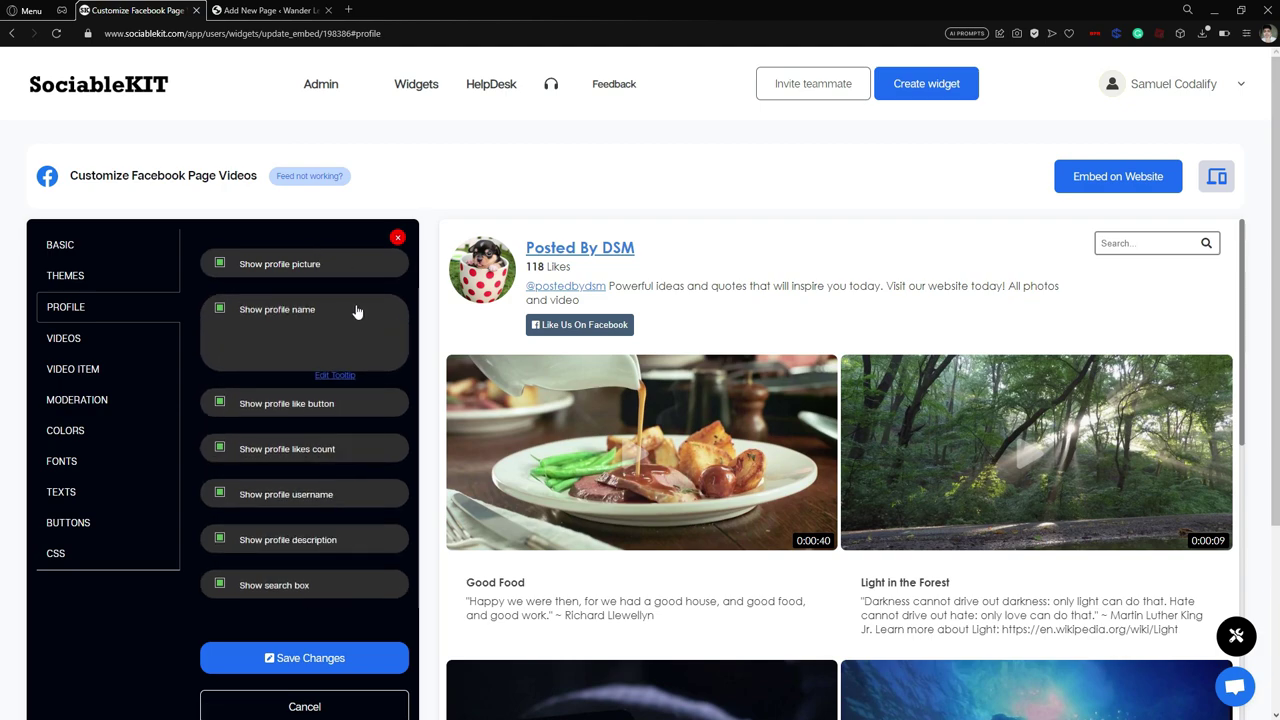
pyautogui.moveTo(293, 358)
pyautogui.moveTo(312, 265)
pyautogui.moveTo(318, 425)
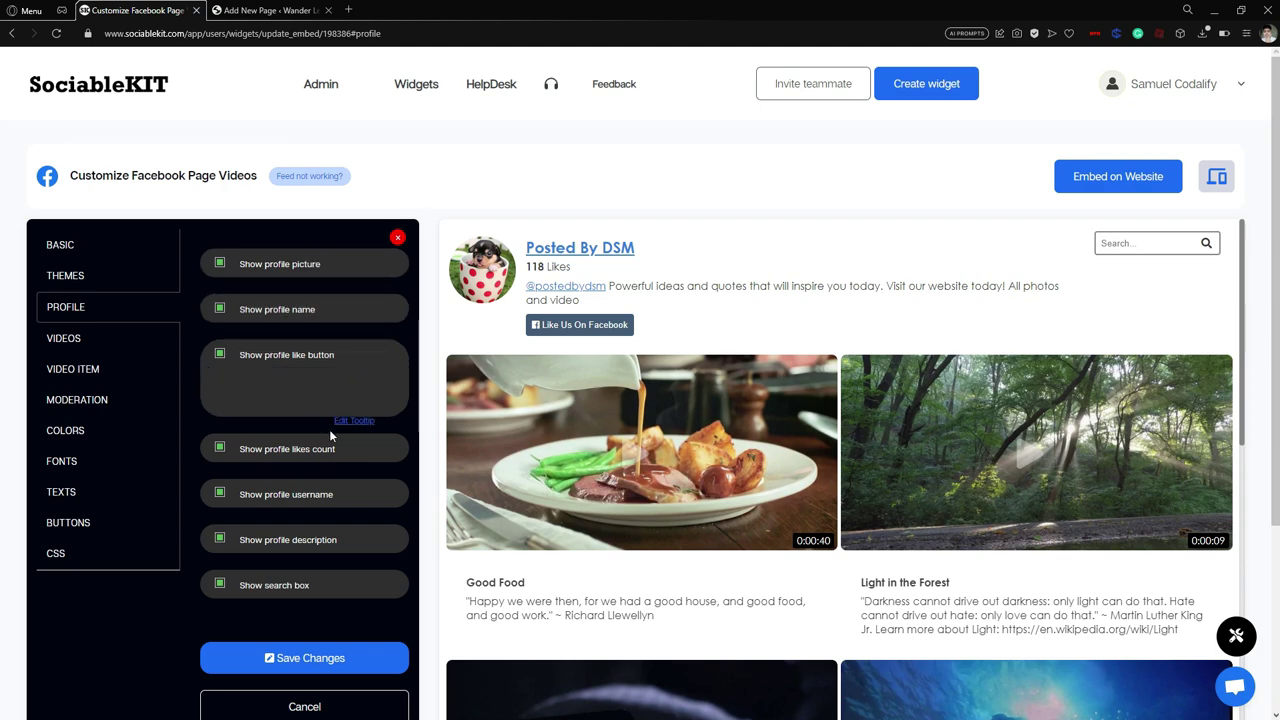
pyautogui.moveTo(330, 495)
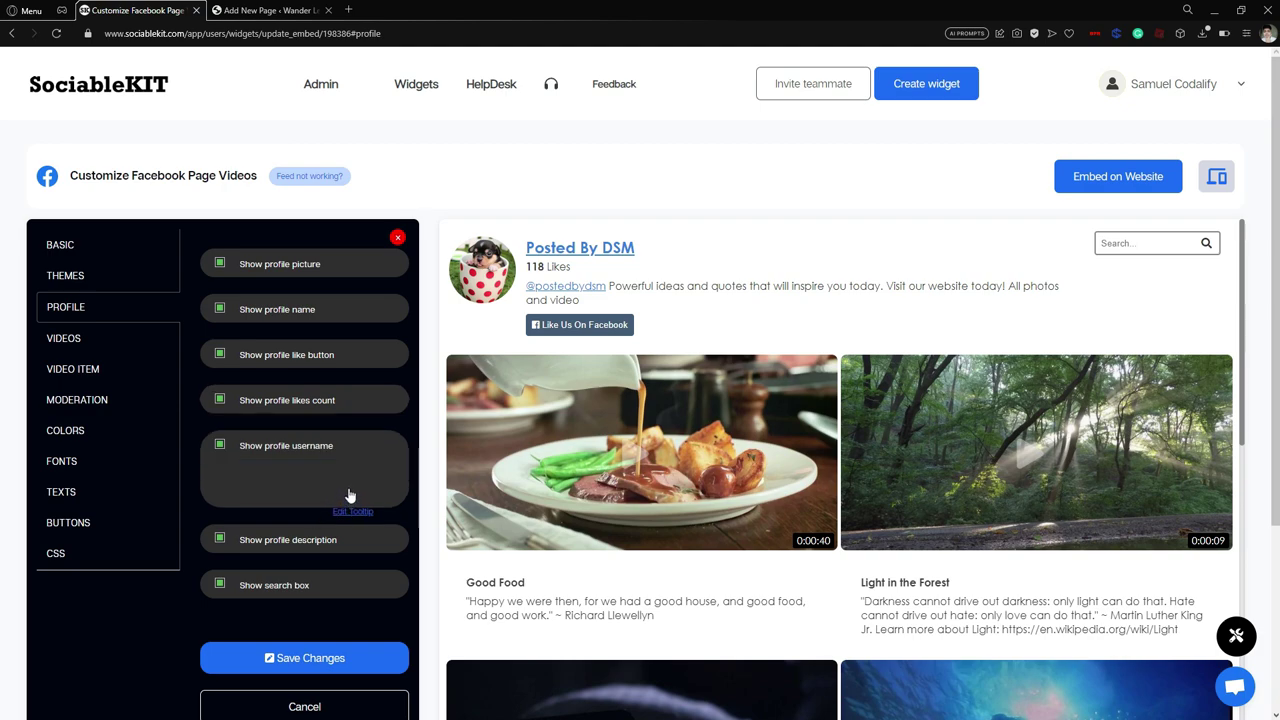
pyautogui.moveTo(350, 308)
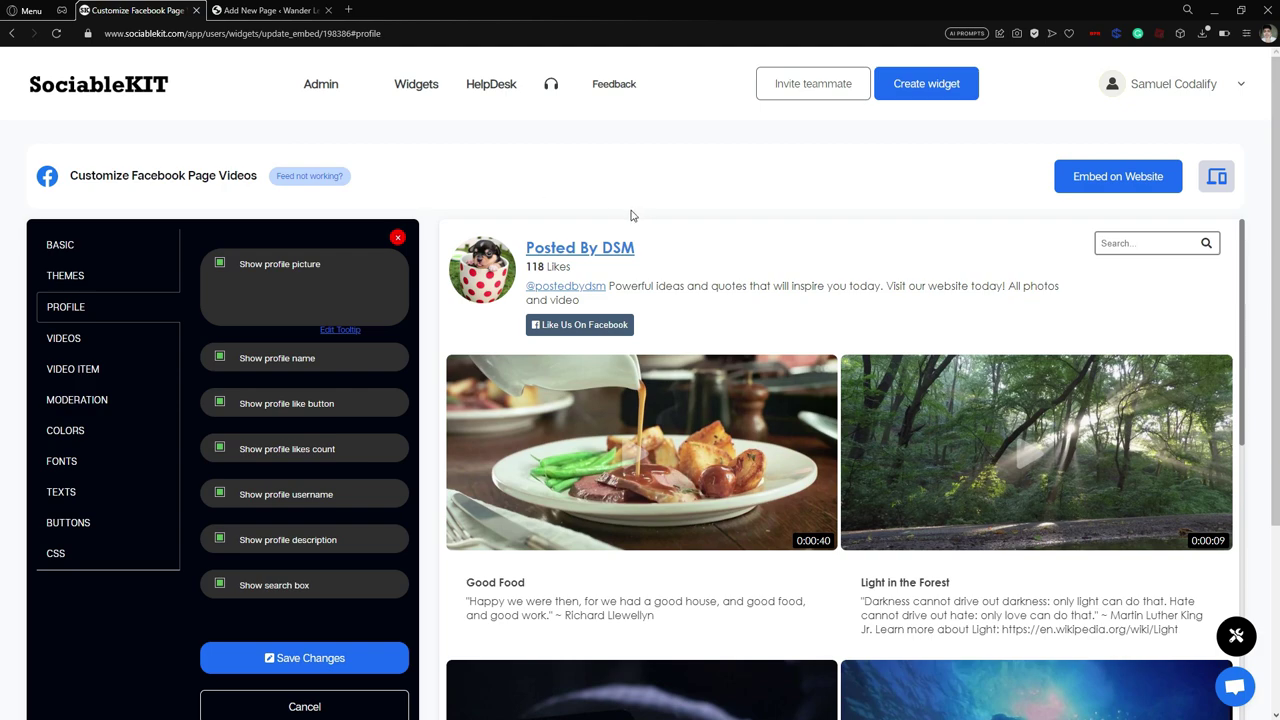
# Step: Set the default videos count to 6 in the widget's videos settings
pyautogui.click(58, 340)
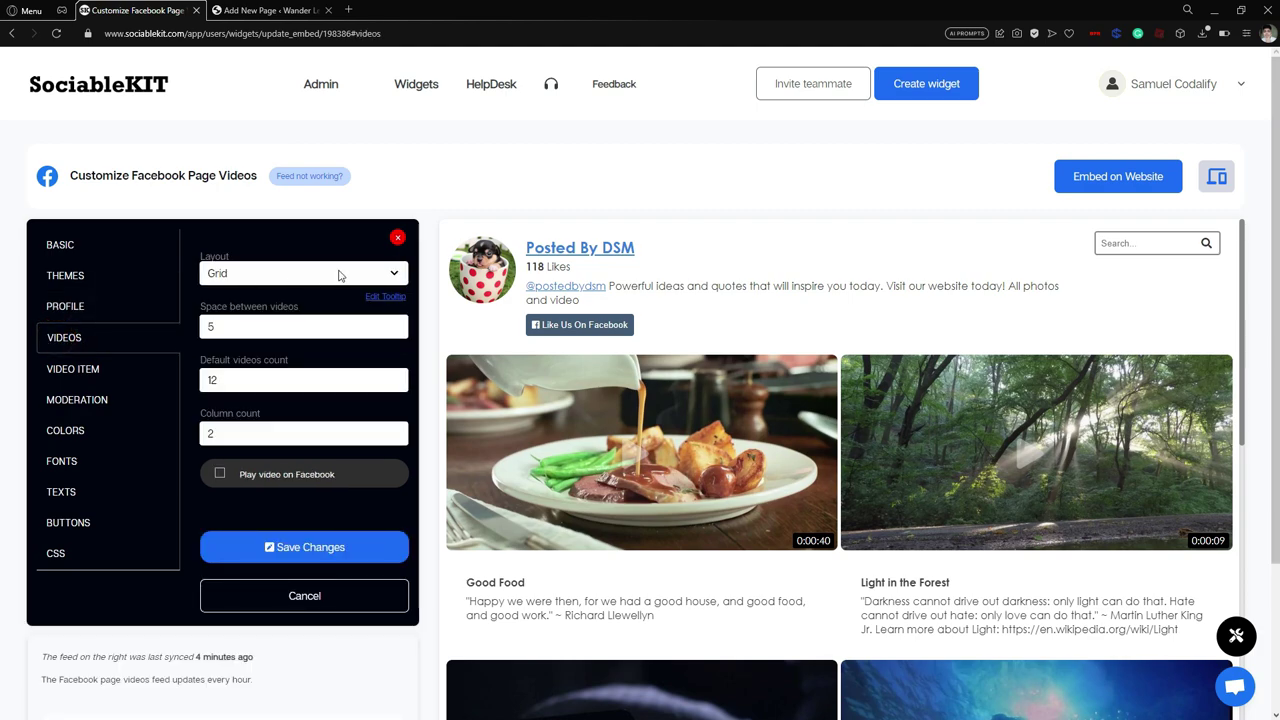
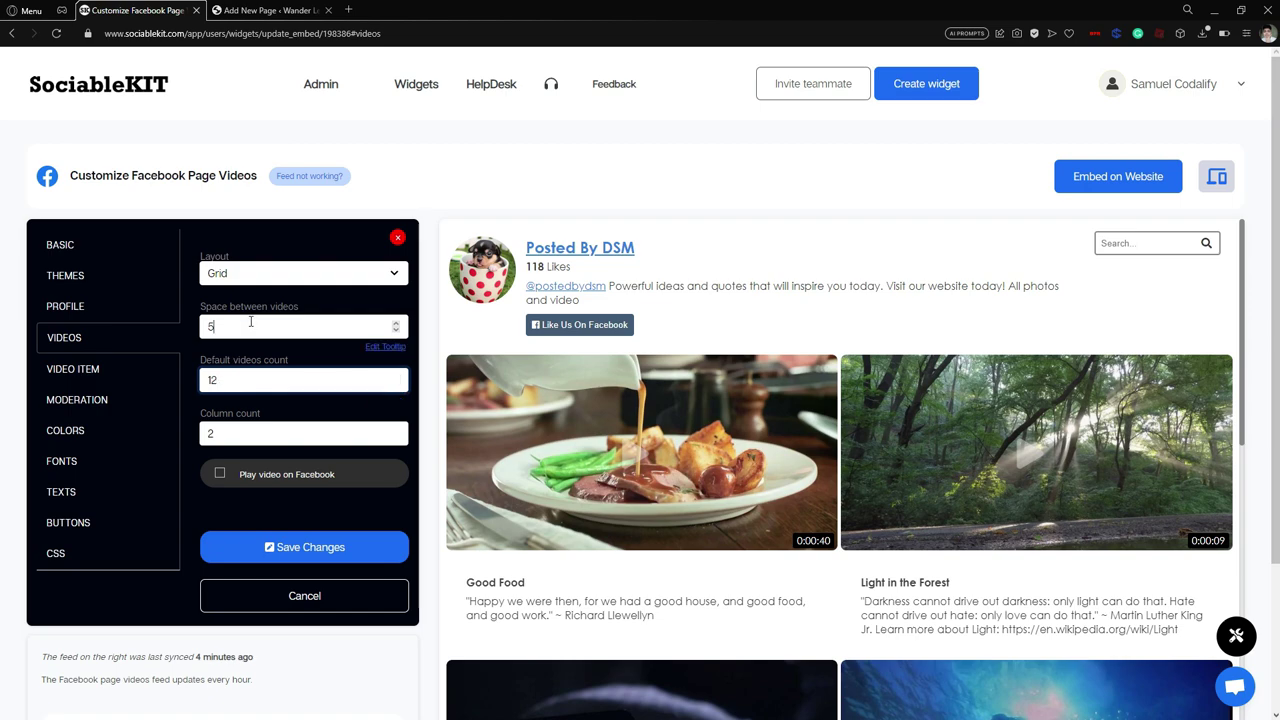
pyautogui.click(251, 322)
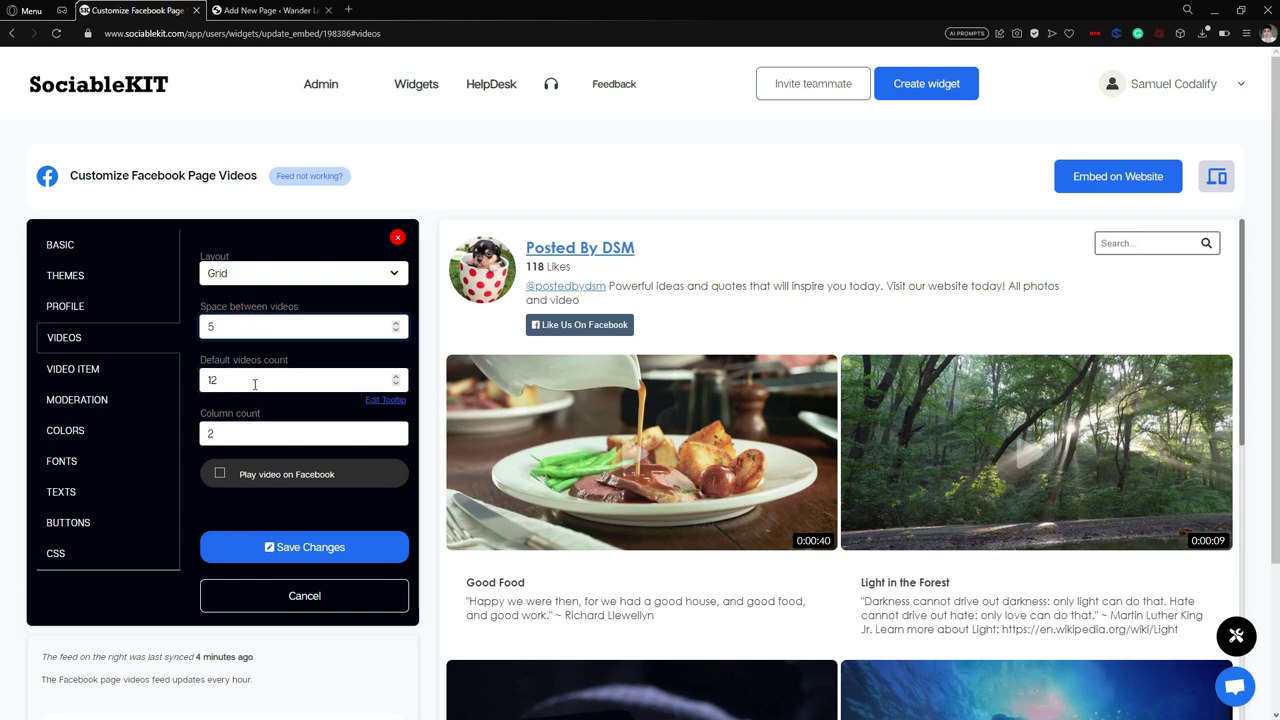
pyautogui.click(255, 381)
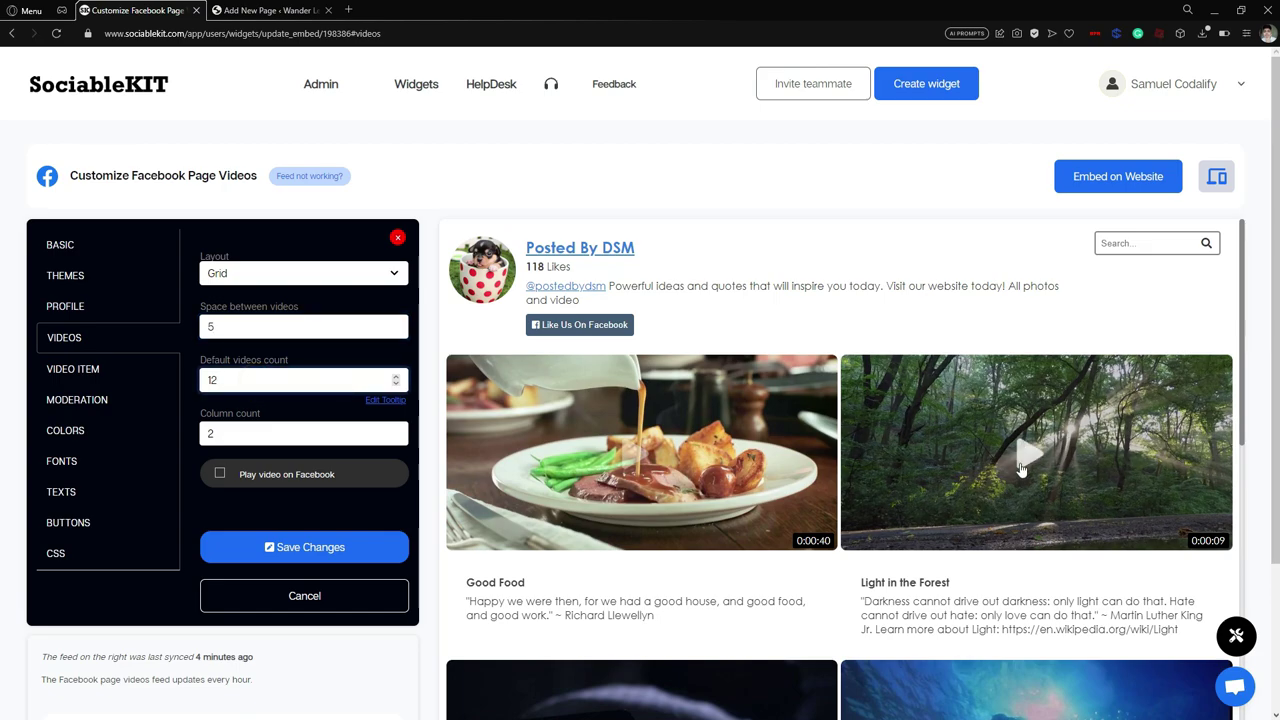
pyautogui.scroll(-15, 1020, 468)
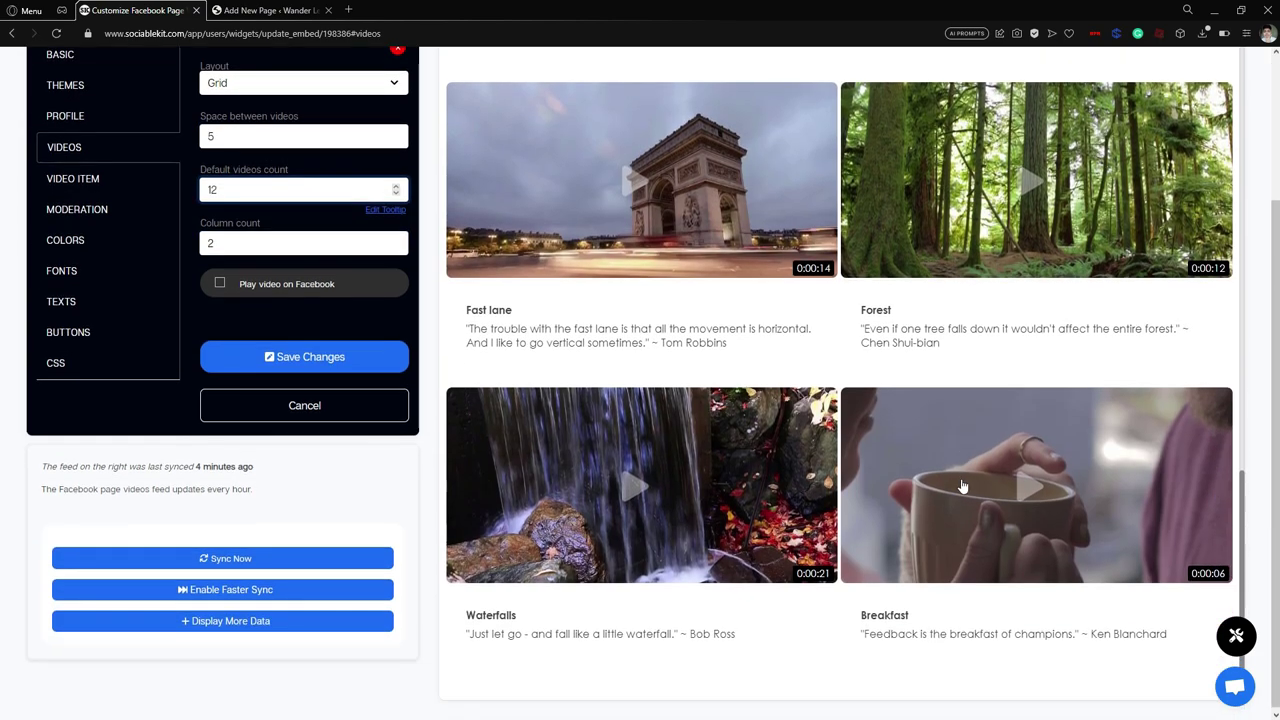
pyautogui.scroll(10, 963, 486)
pyautogui.doubleClick(266, 372)
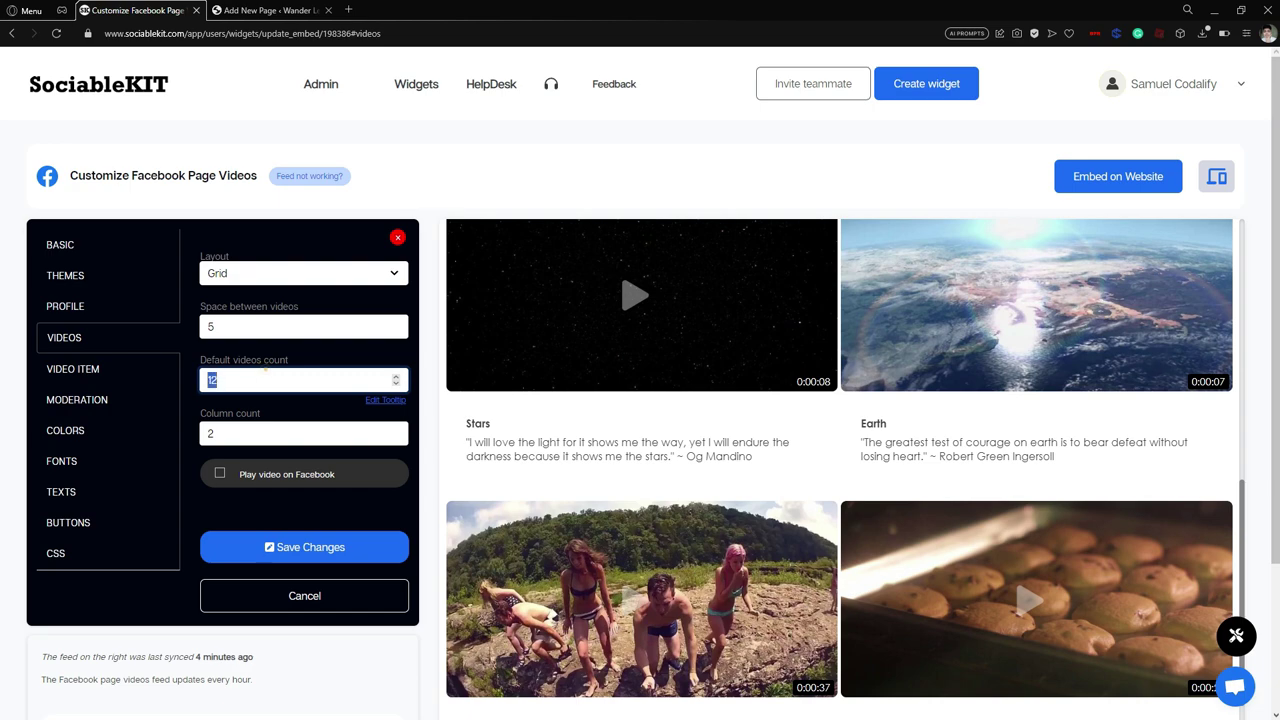
pyautogui.write('6')
# Step: Set the video grid's column count to 3 and save the videos settings
pyautogui.click(320, 432)
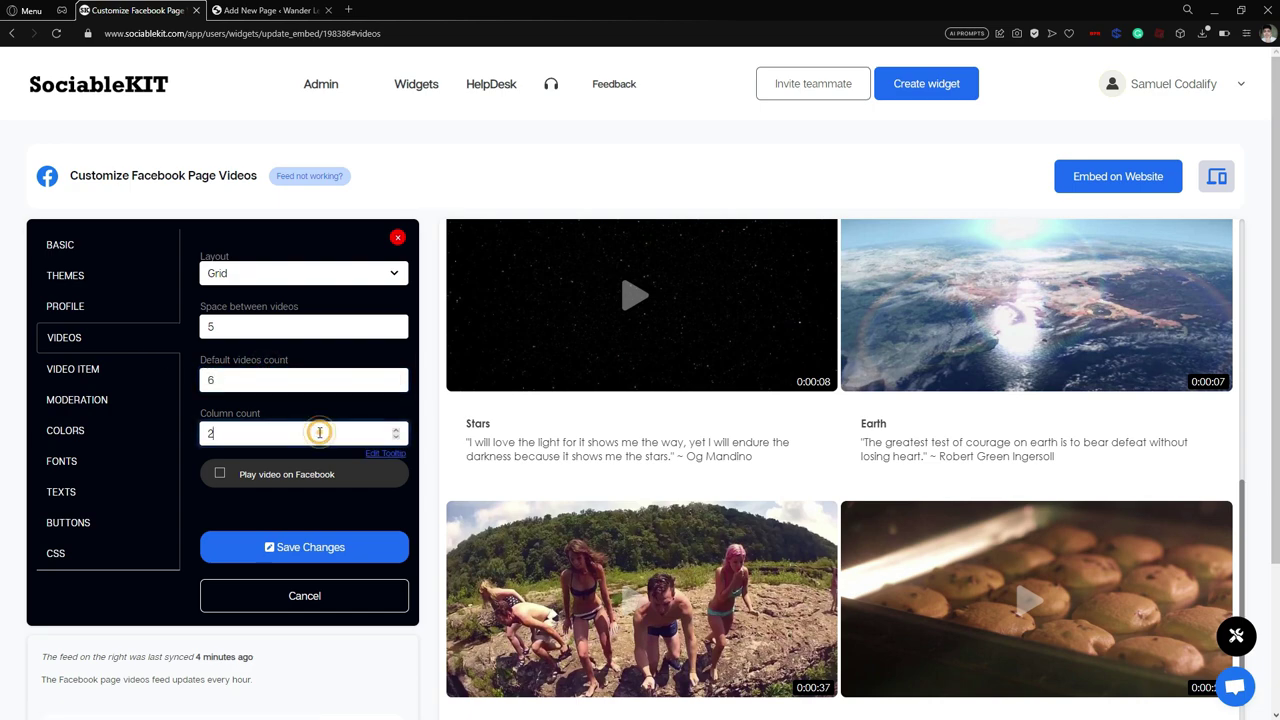
pyautogui.scroll(3, 866, 485)
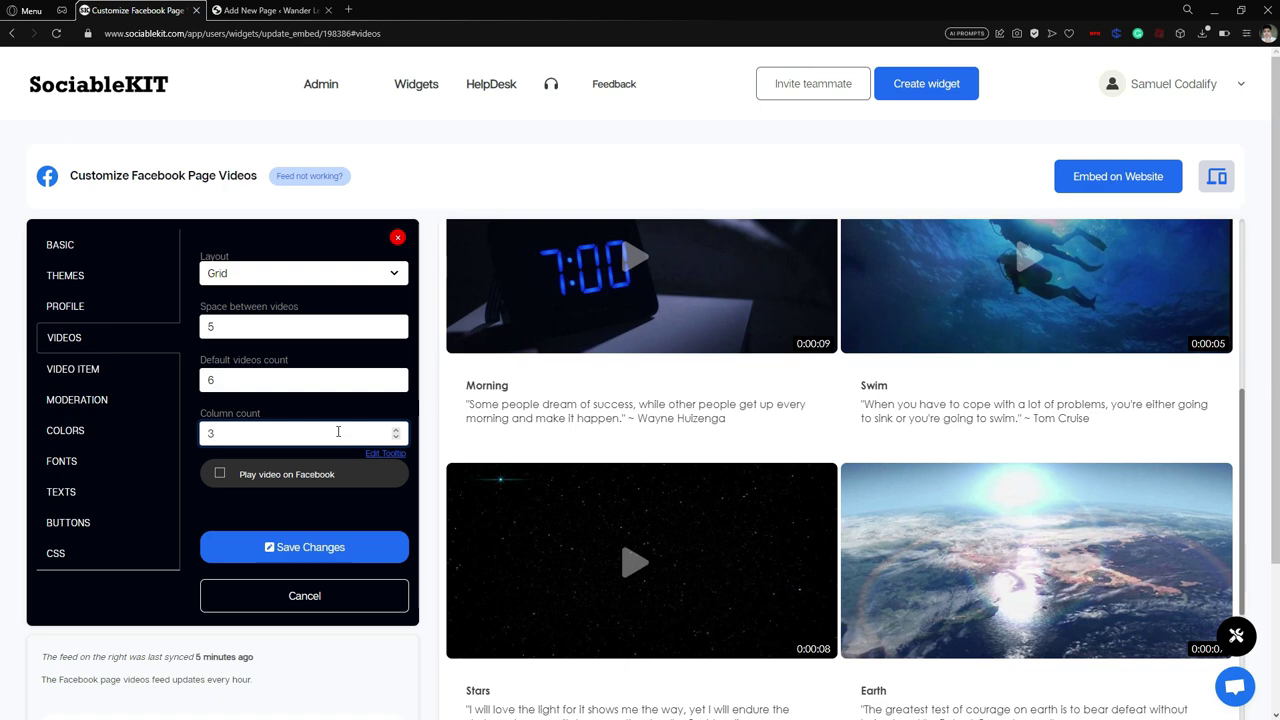
pyautogui.scroll(5, 900, 434)
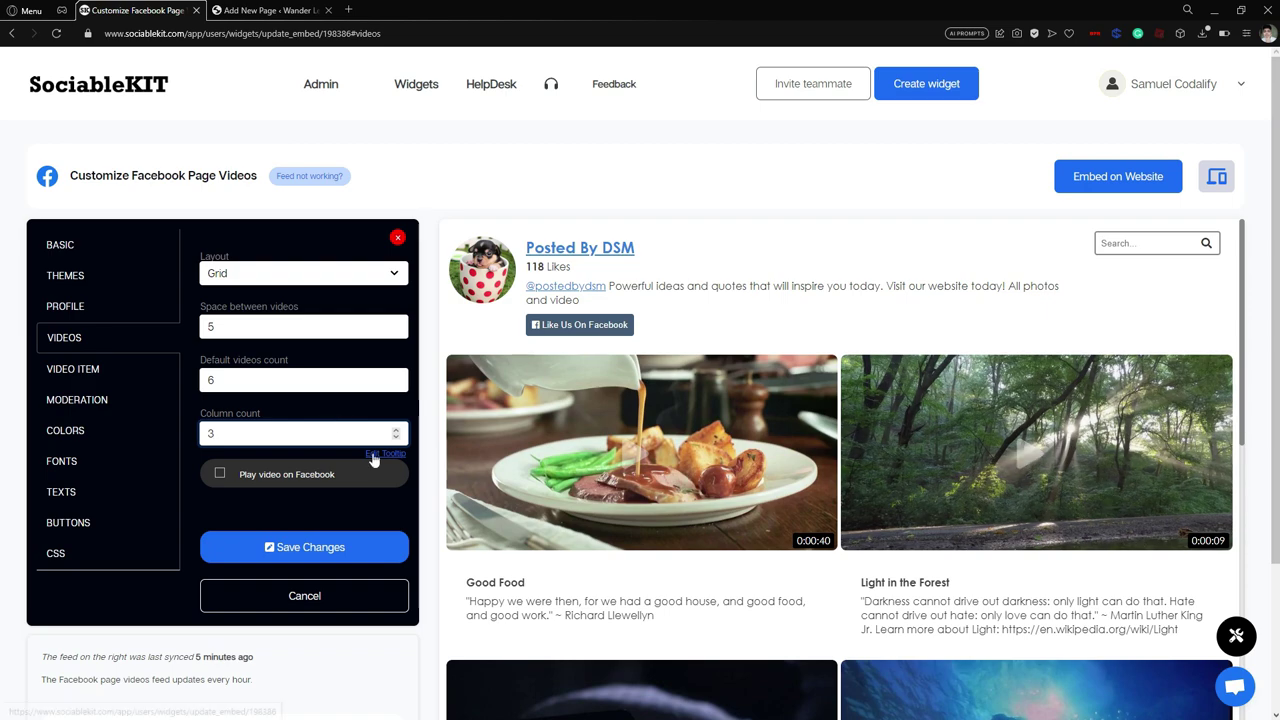
pyautogui.scroll(-1, 640, 450)
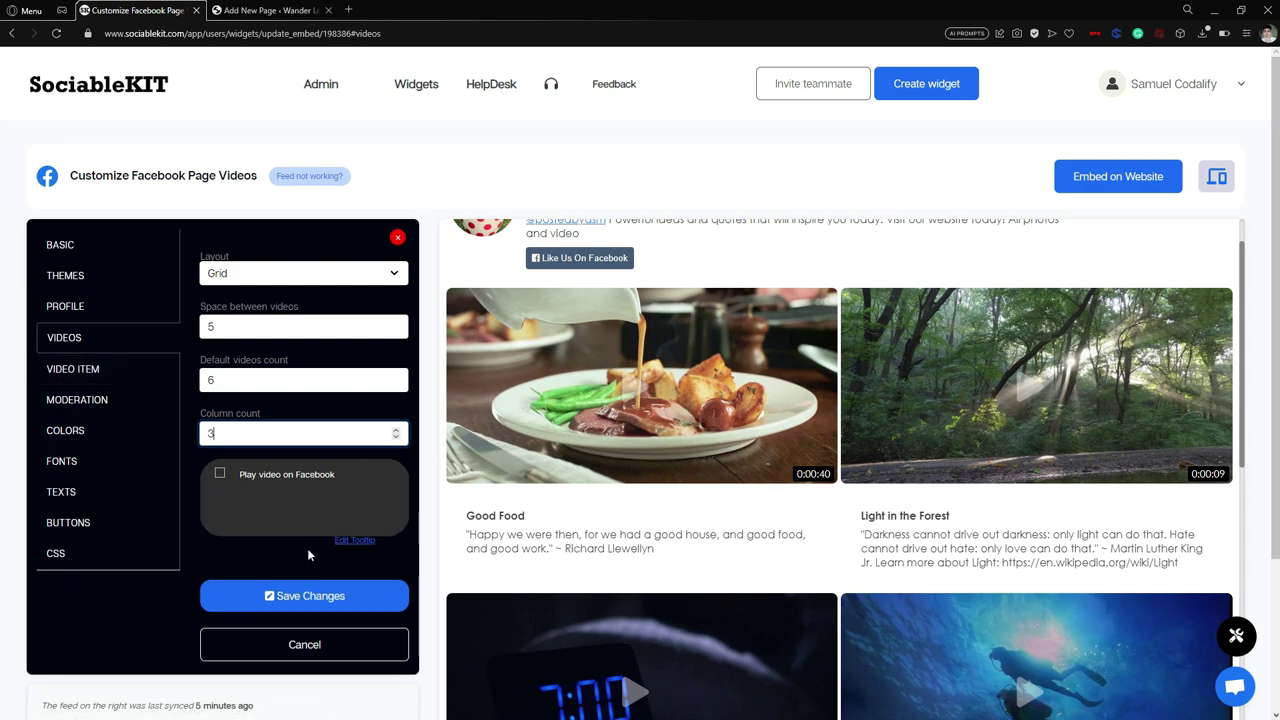
pyautogui.click(307, 596)
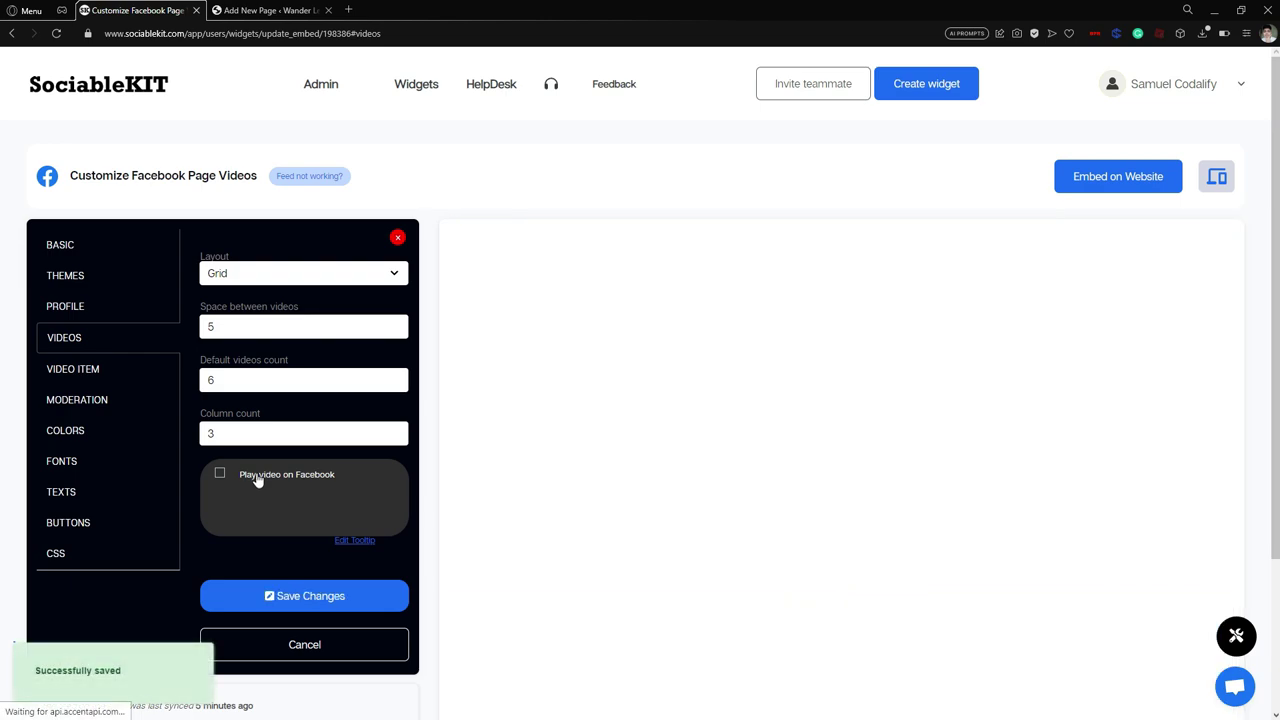
# Step: Look through the updated video grid preview down to its last row and back to the page header
pyautogui.scroll(-1, 814, 455)
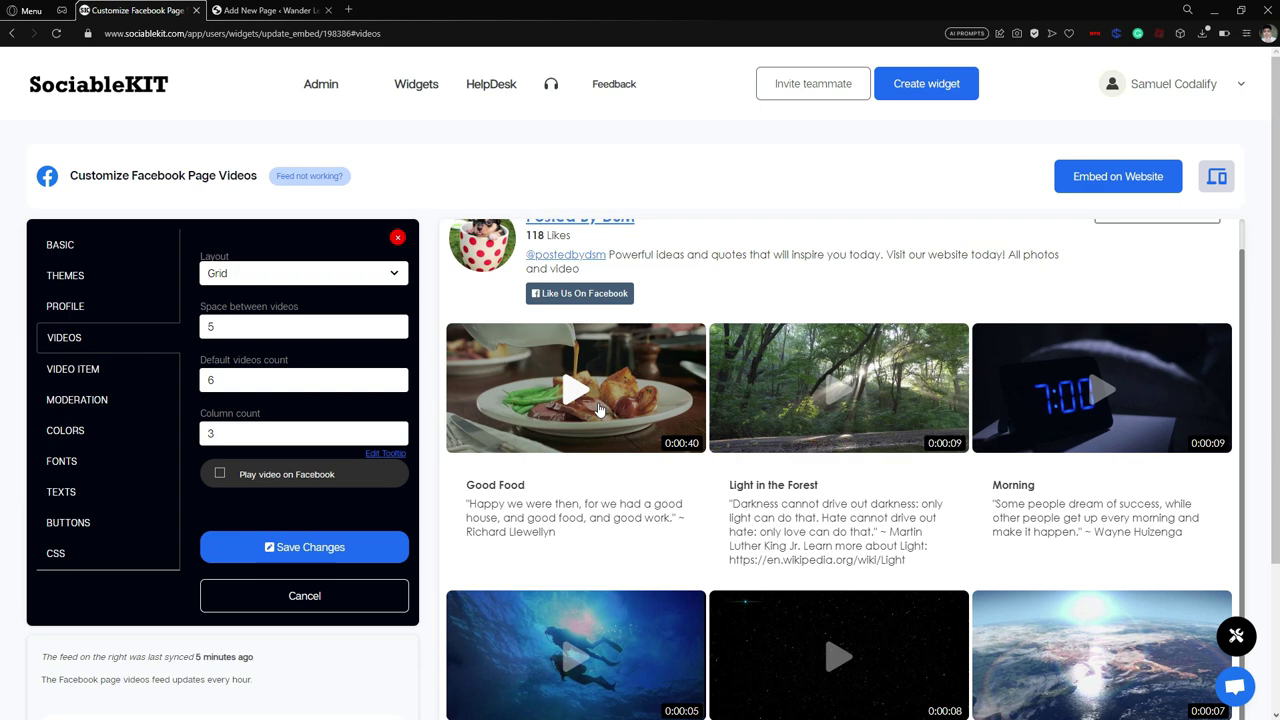
pyautogui.scroll(-3, 700, 420)
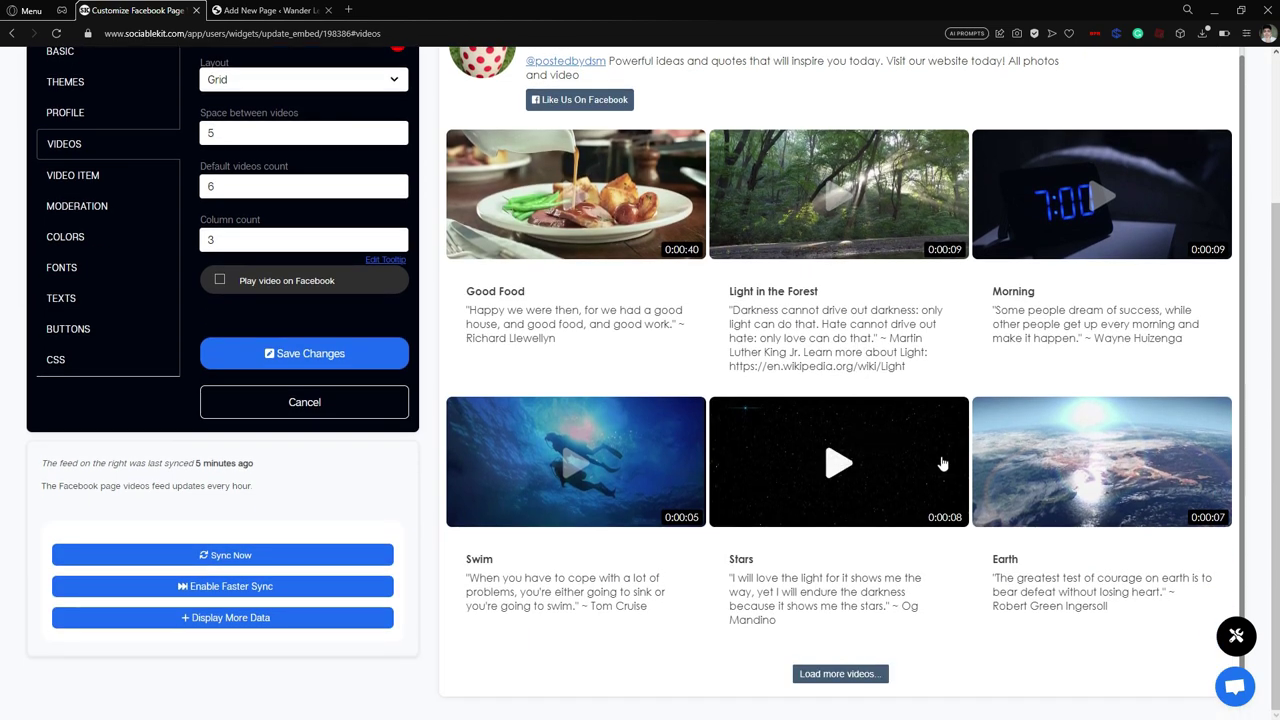
pyautogui.scroll(4, 820, 435)
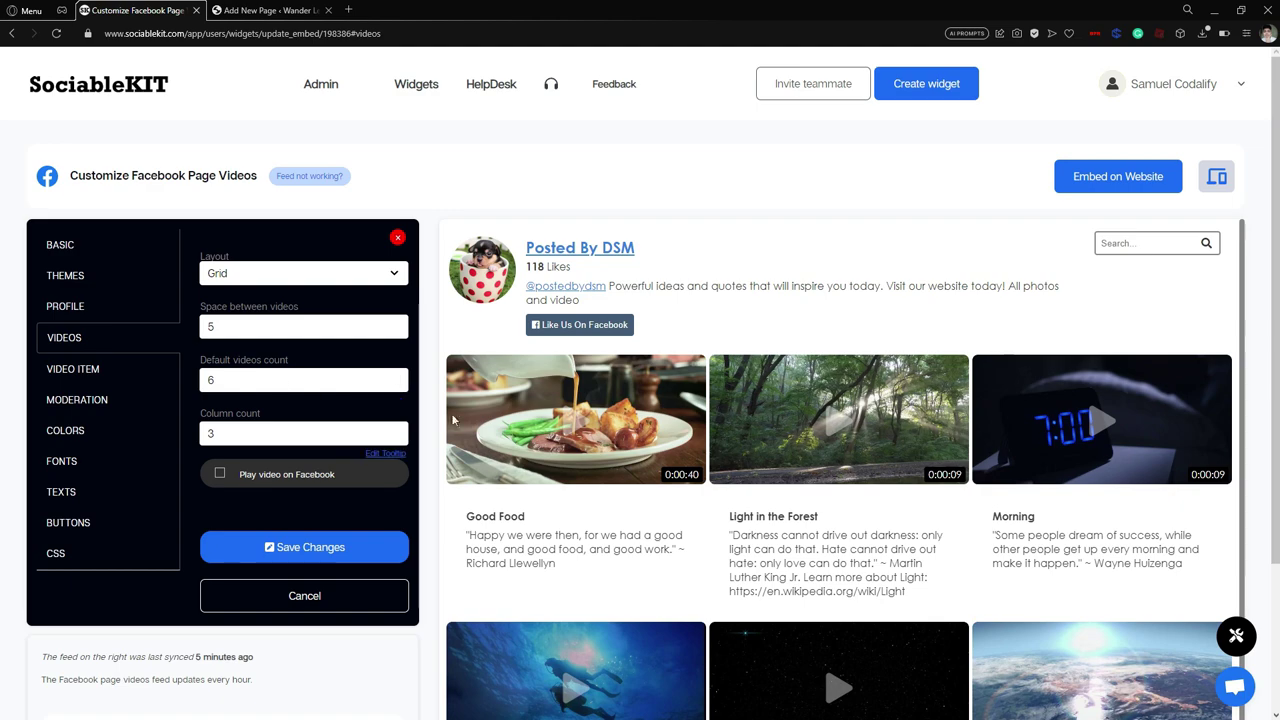
pyautogui.scroll(-1, 685, 405)
pyautogui.scroll(-2, 676, 405)
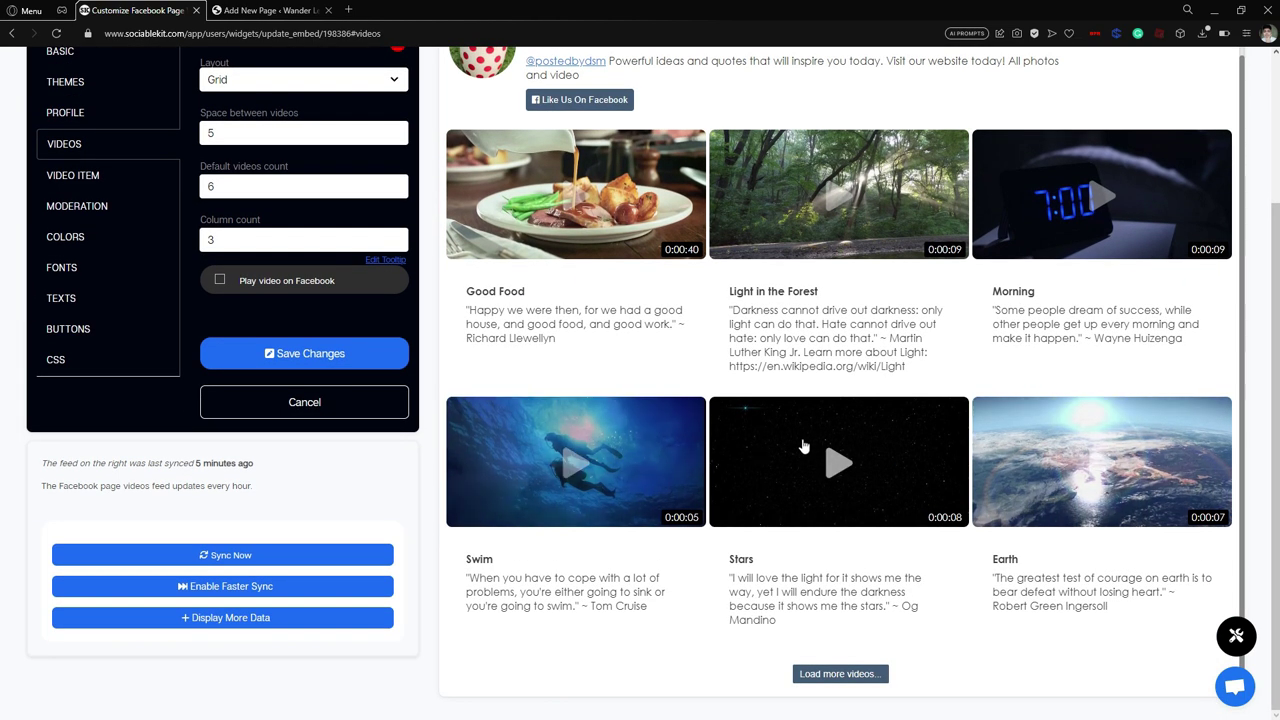
pyautogui.scroll(3, 807, 432)
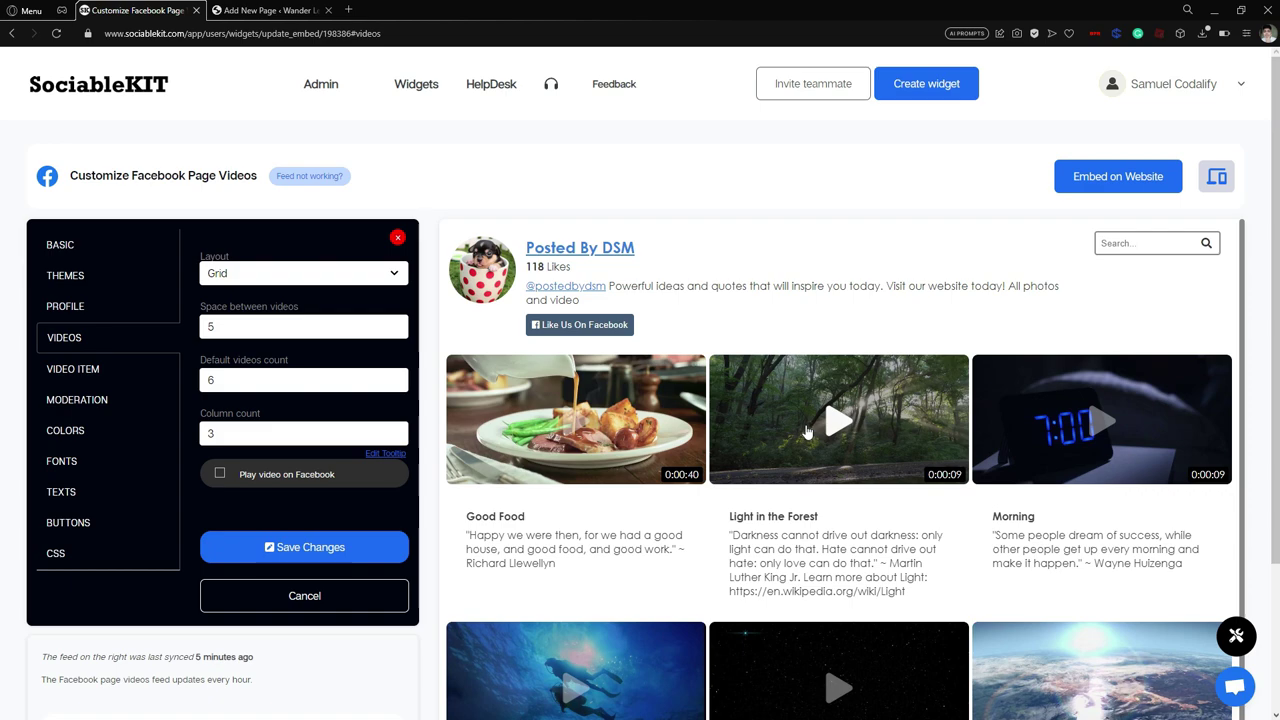
# Step: Review the video item options for links, title, description, date and padding, and open the moderation settings
pyautogui.click(101, 370)
pyautogui.moveTo(354, 274)
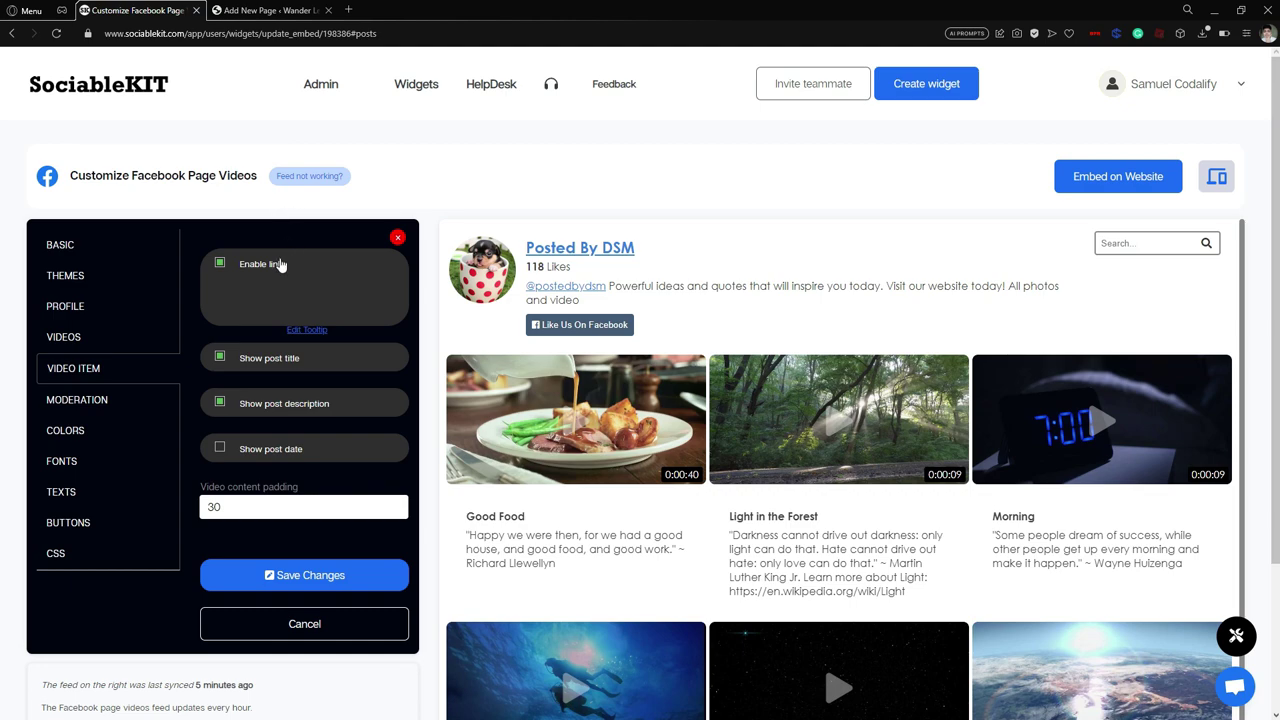
pyautogui.moveTo(353, 365)
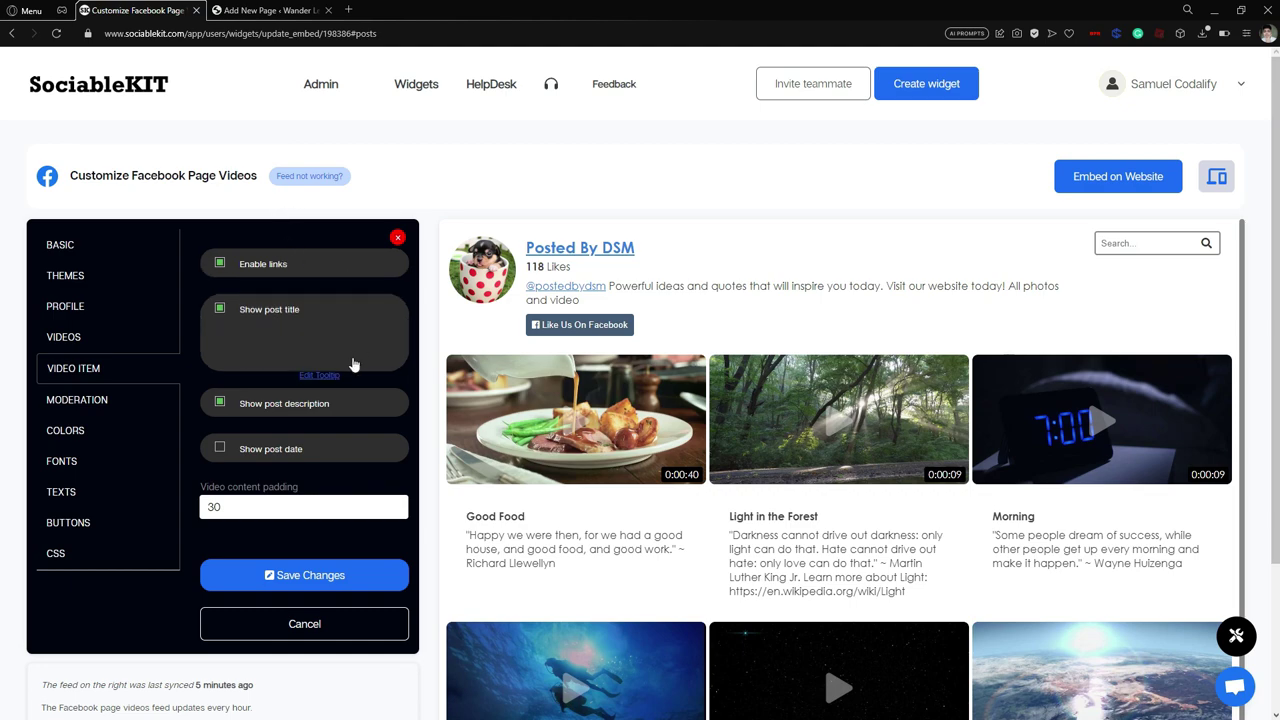
pyautogui.moveTo(357, 402)
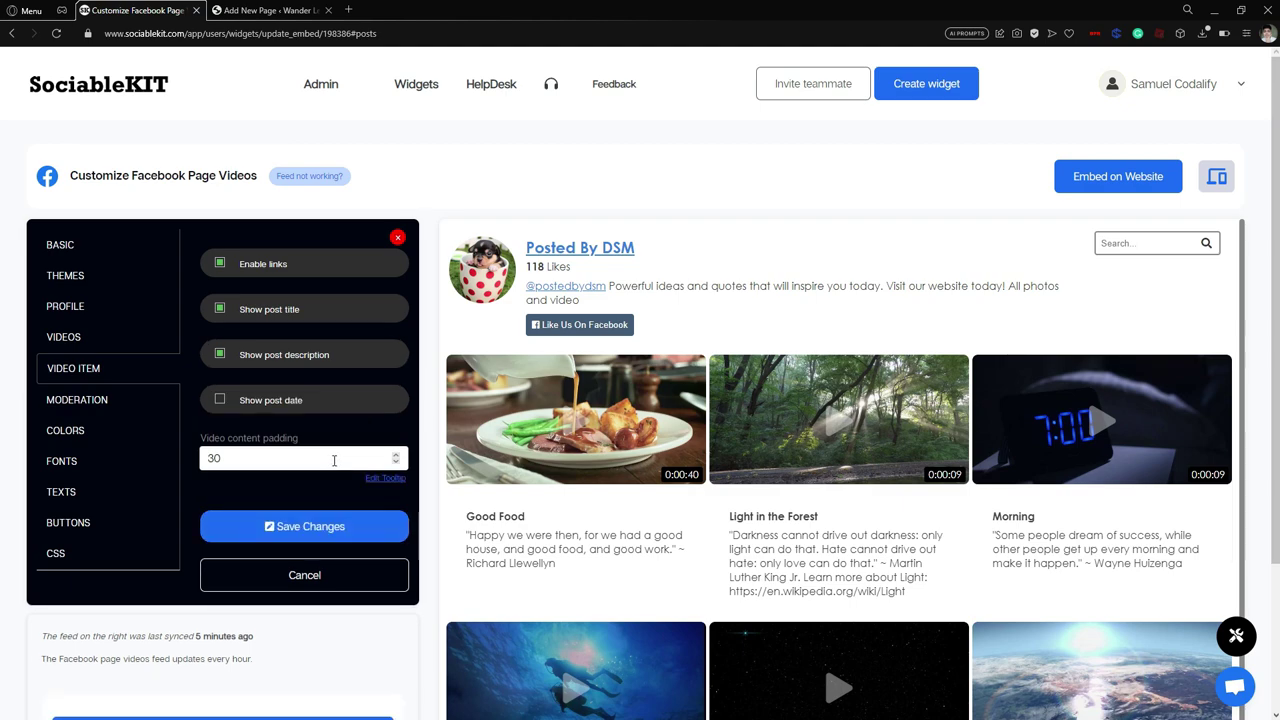
pyautogui.click(107, 401)
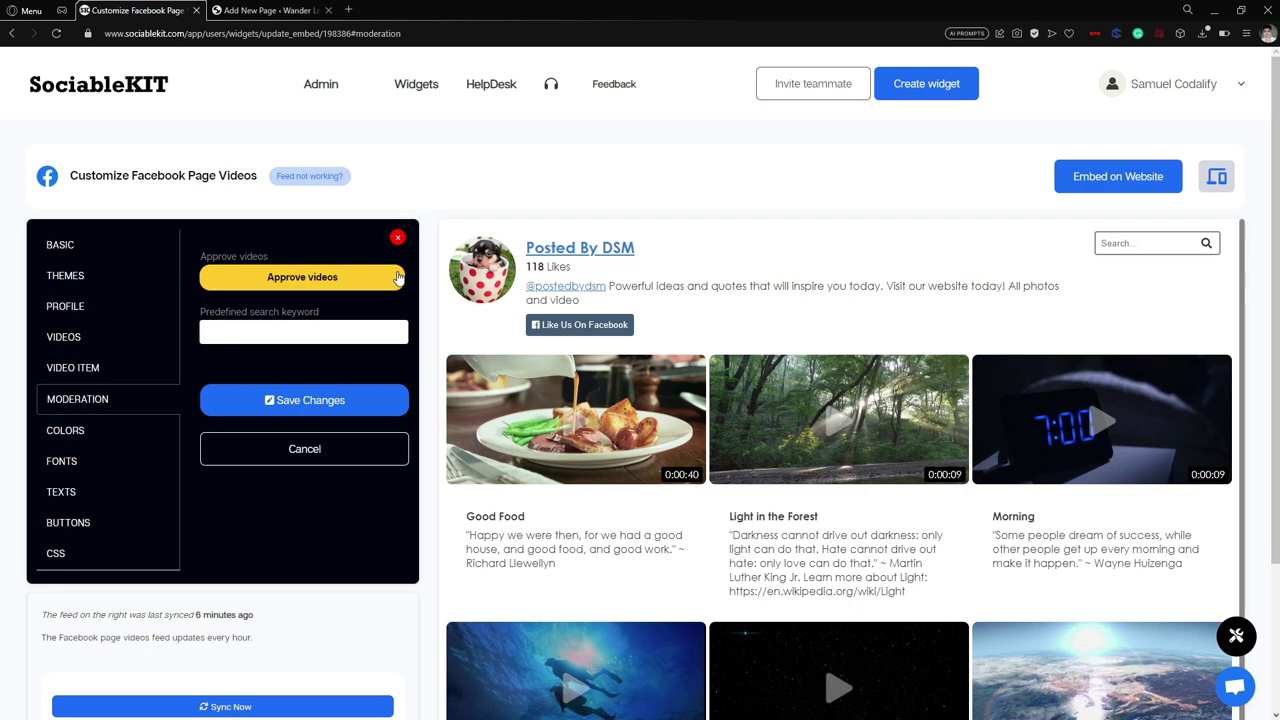
# Step: Examine the widget's individual color settings and the list of available color themes, returning to the color settings
pyautogui.click(100, 434)
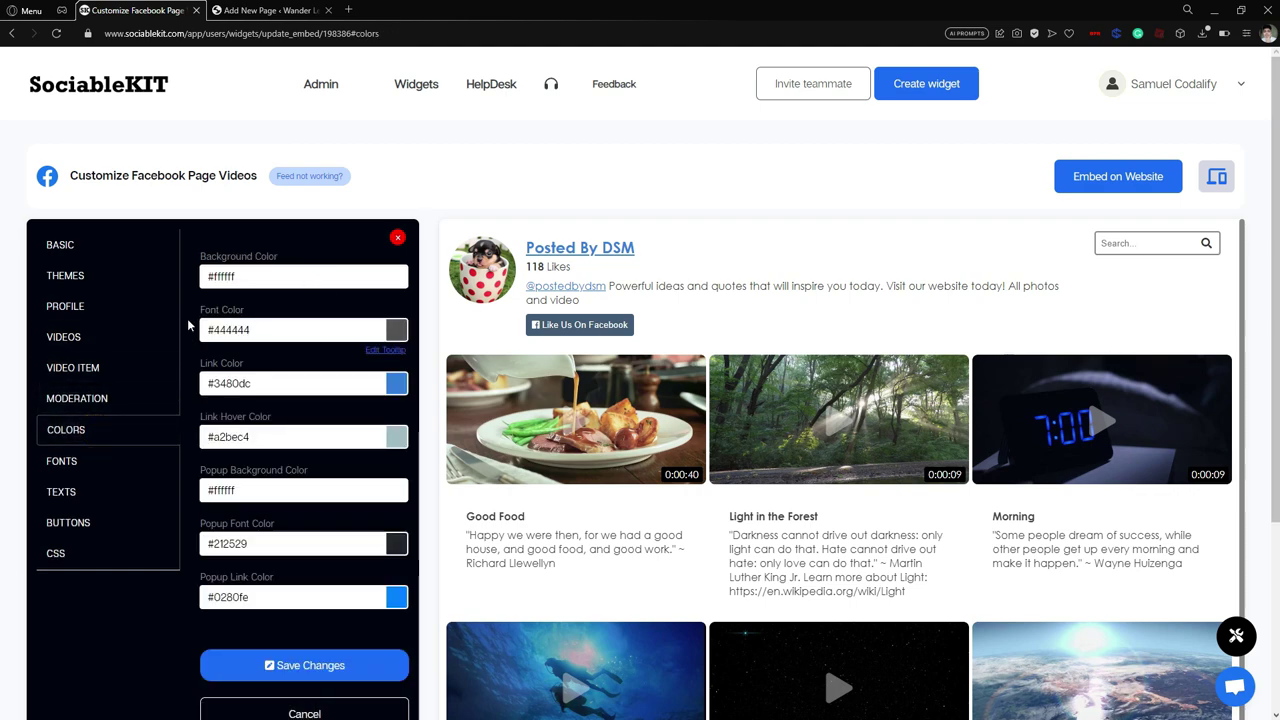
pyautogui.scroll(-1, 455, 175)
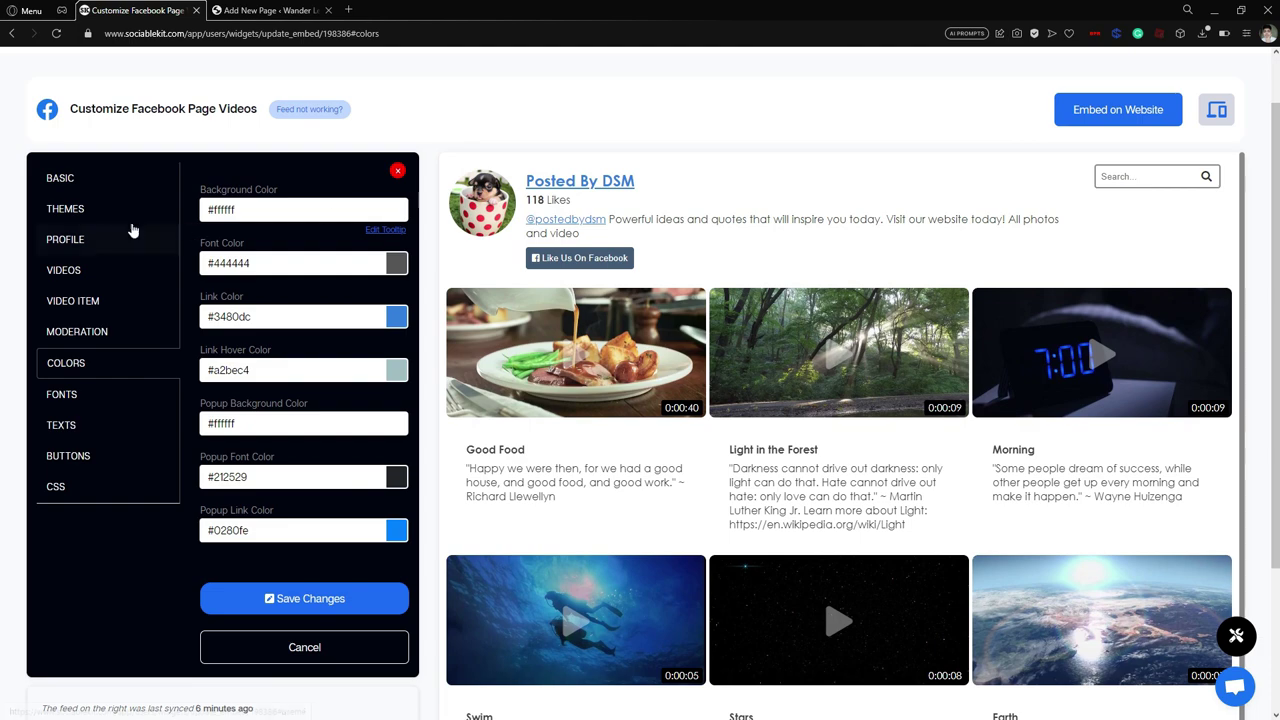
pyautogui.click(109, 209)
pyautogui.click(360, 208)
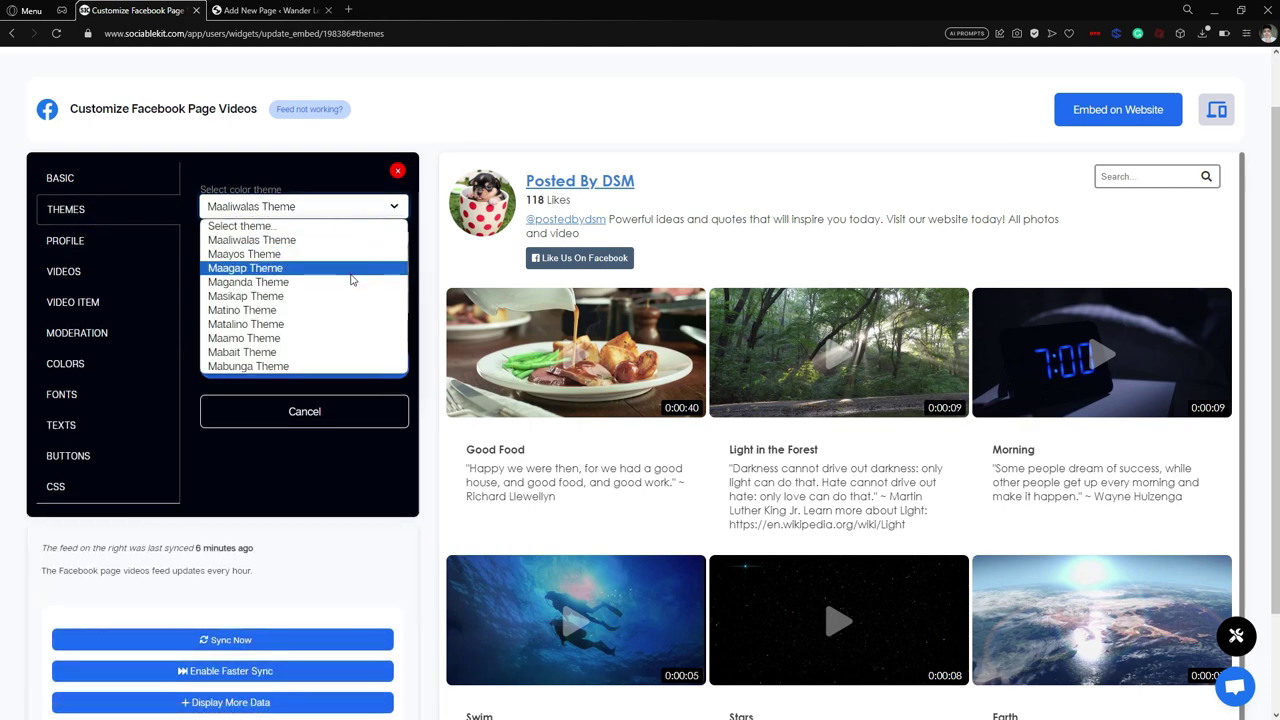
pyautogui.click(123, 363)
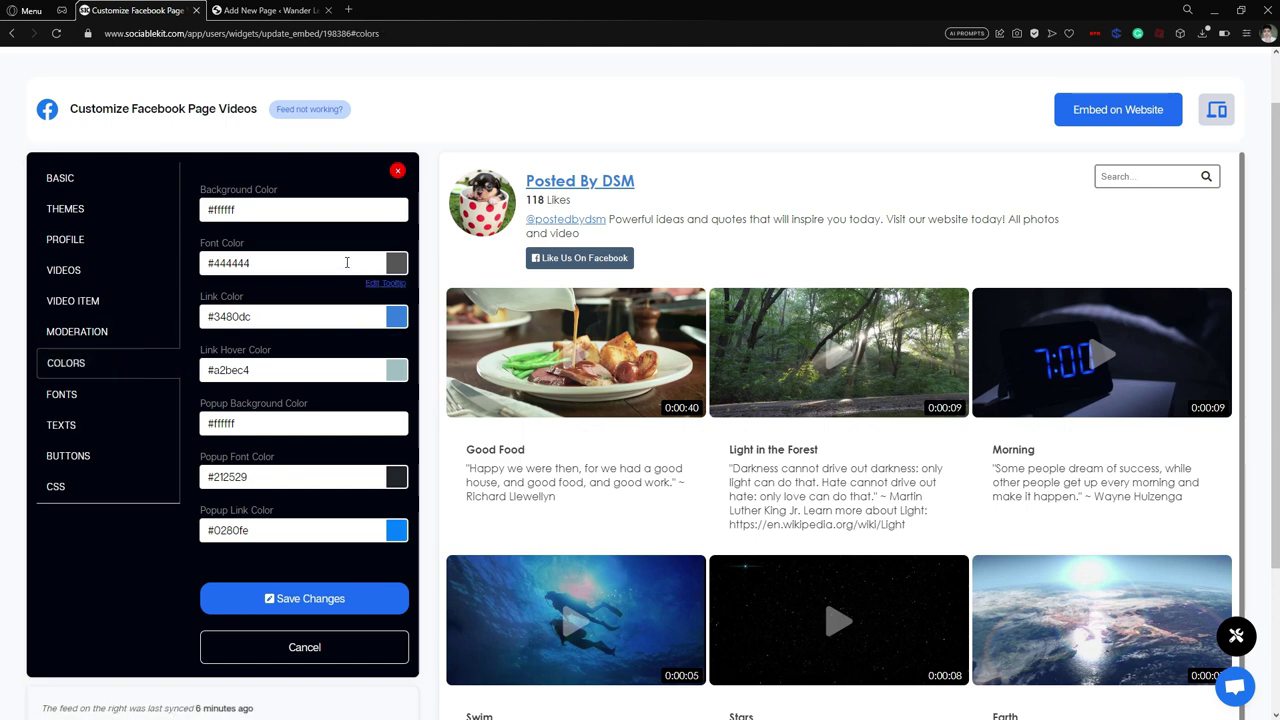
# Step: Set the widget's background color to #fffffa in the color settings
pyautogui.click(393, 209)
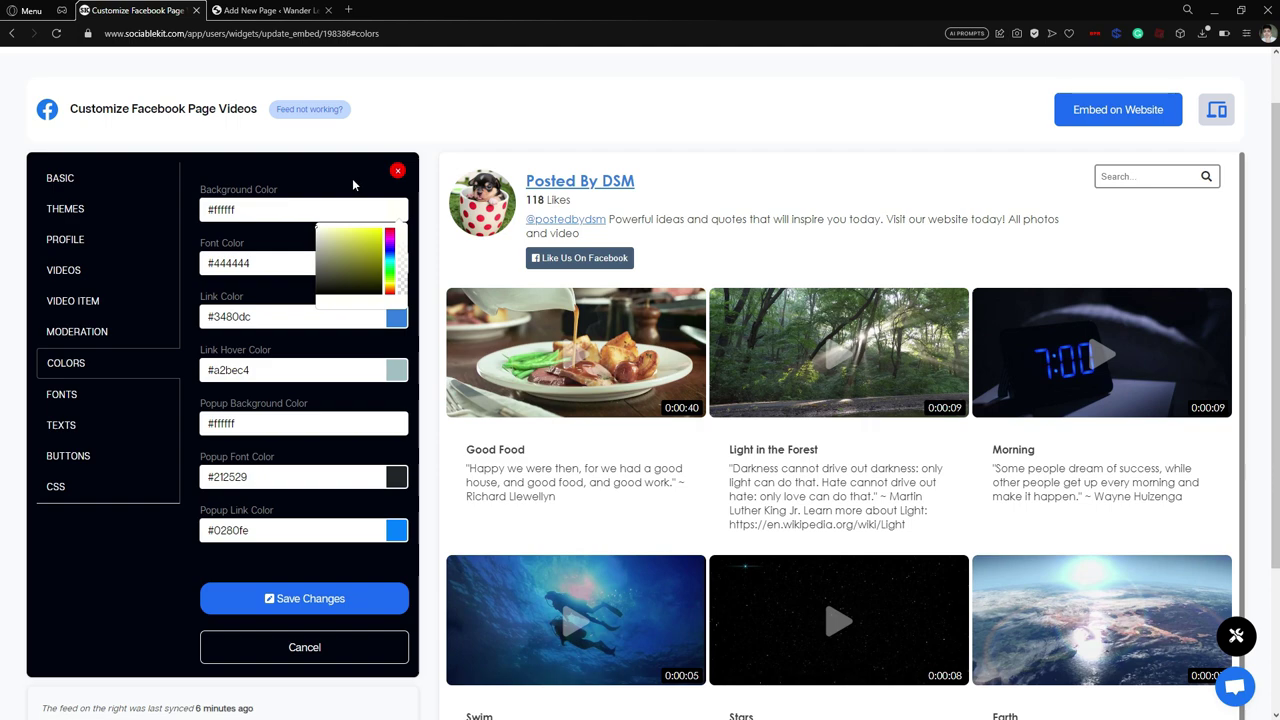
pyautogui.click(352, 180)
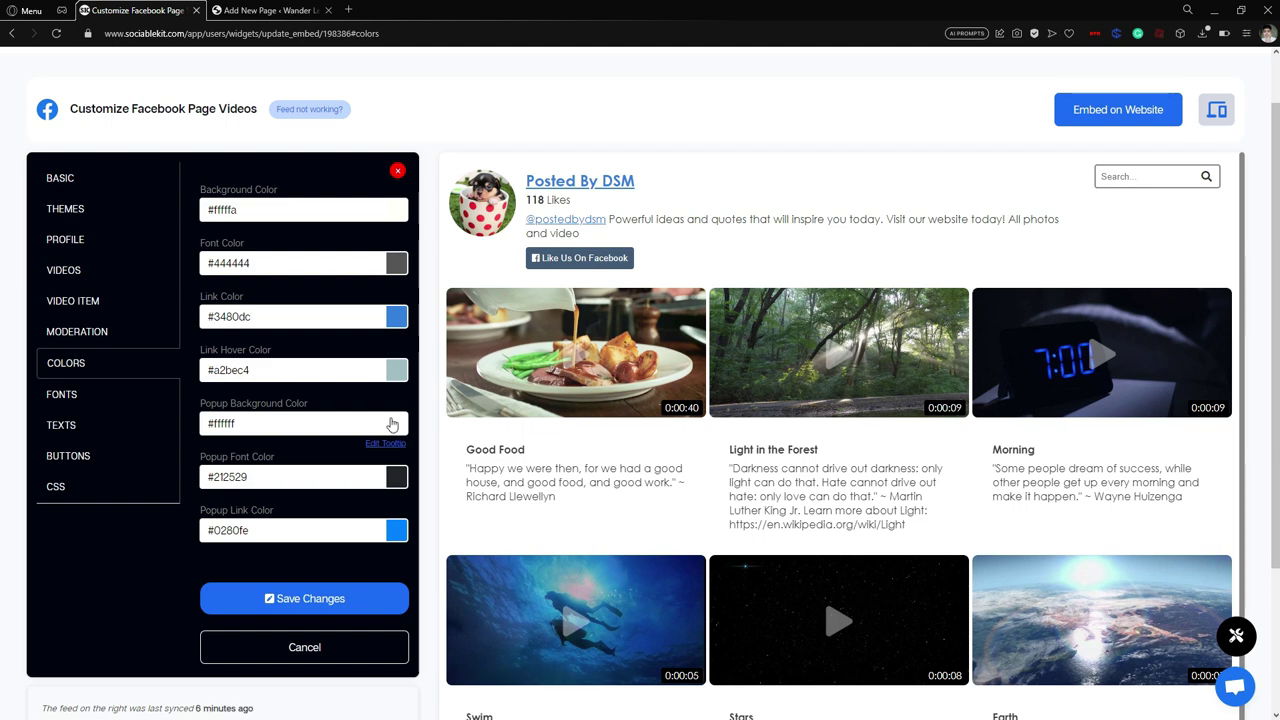
# Step: Set the widget's font family to Arial and save the font settings
pyautogui.click(62, 394)
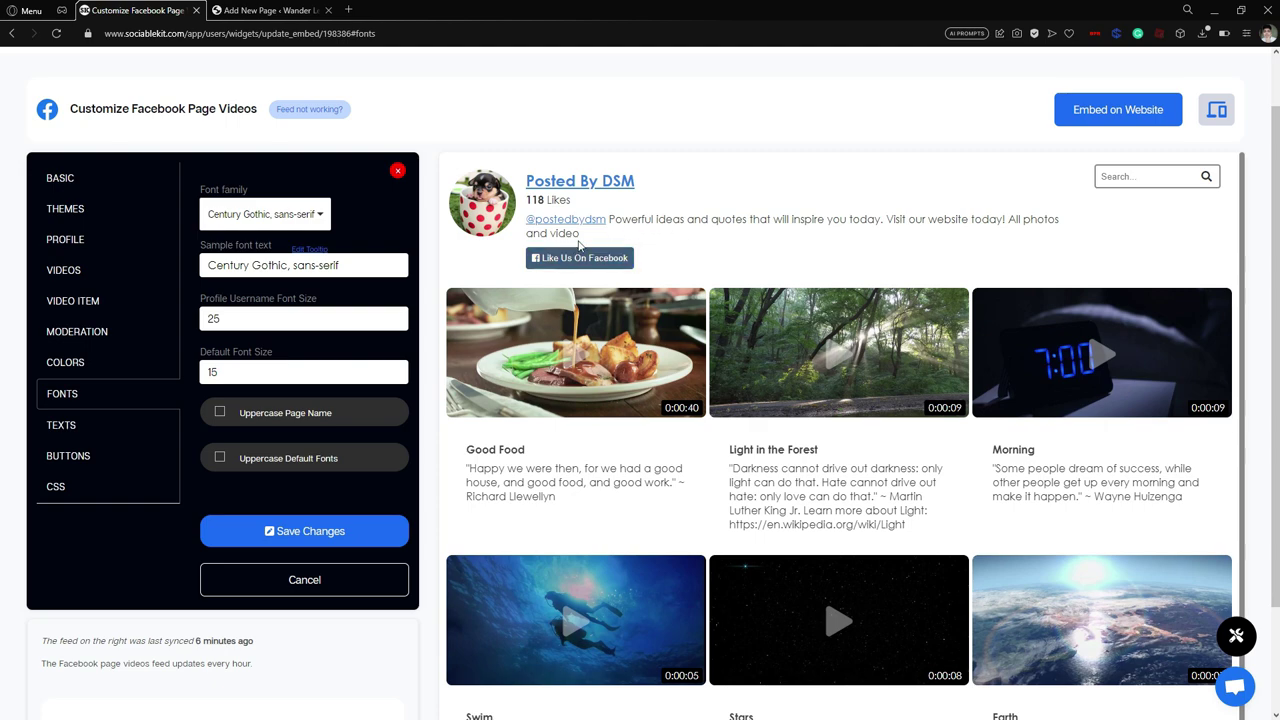
pyautogui.click(316, 213)
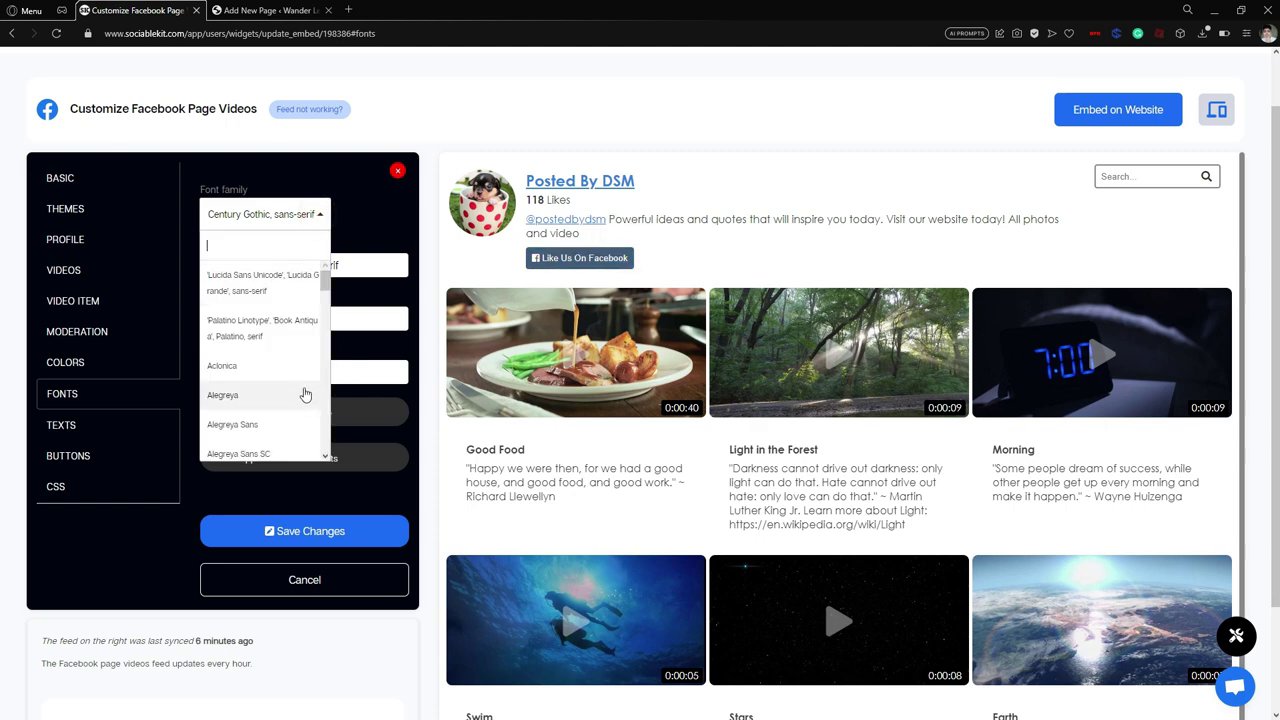
pyautogui.write('ar')
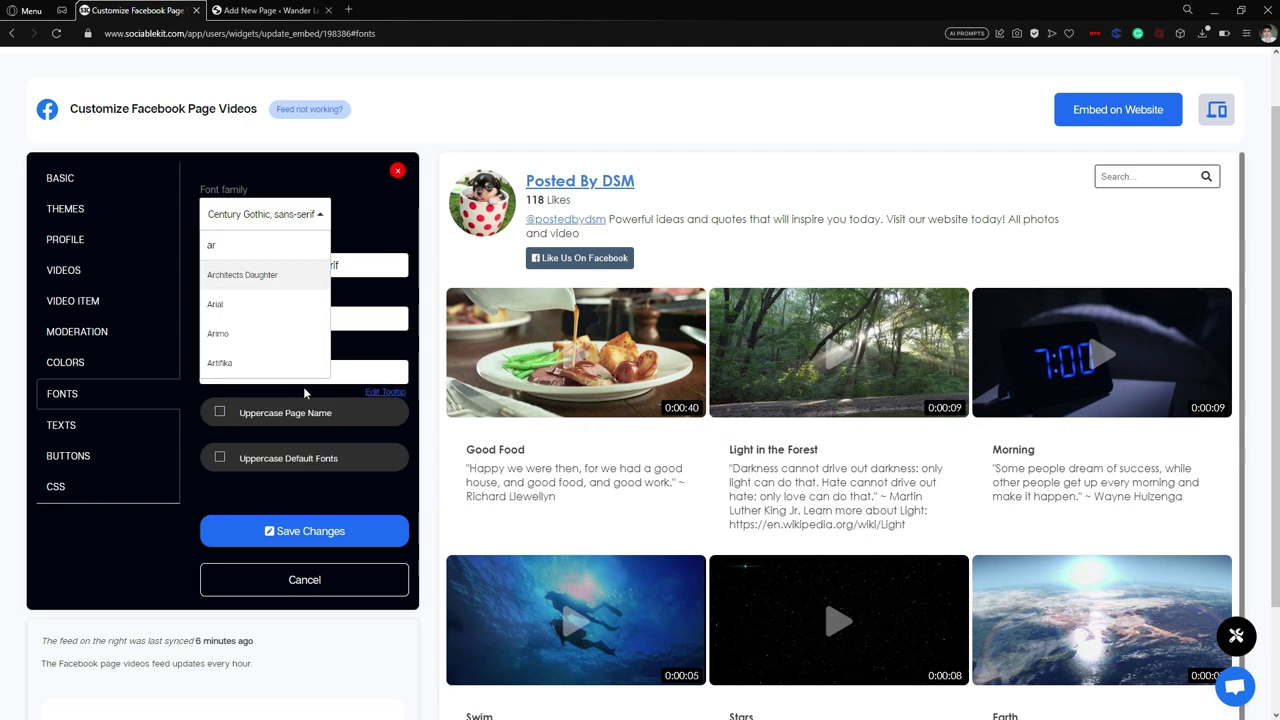
pyautogui.click(288, 307)
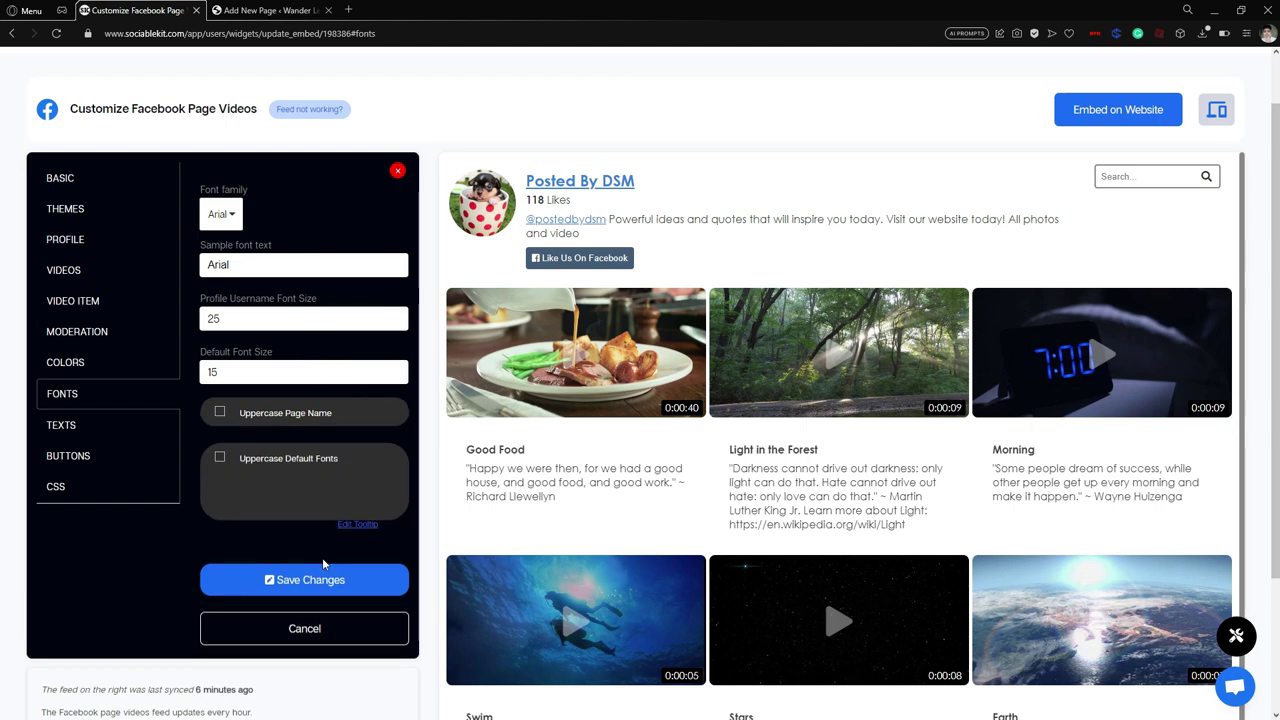
pyautogui.click(315, 581)
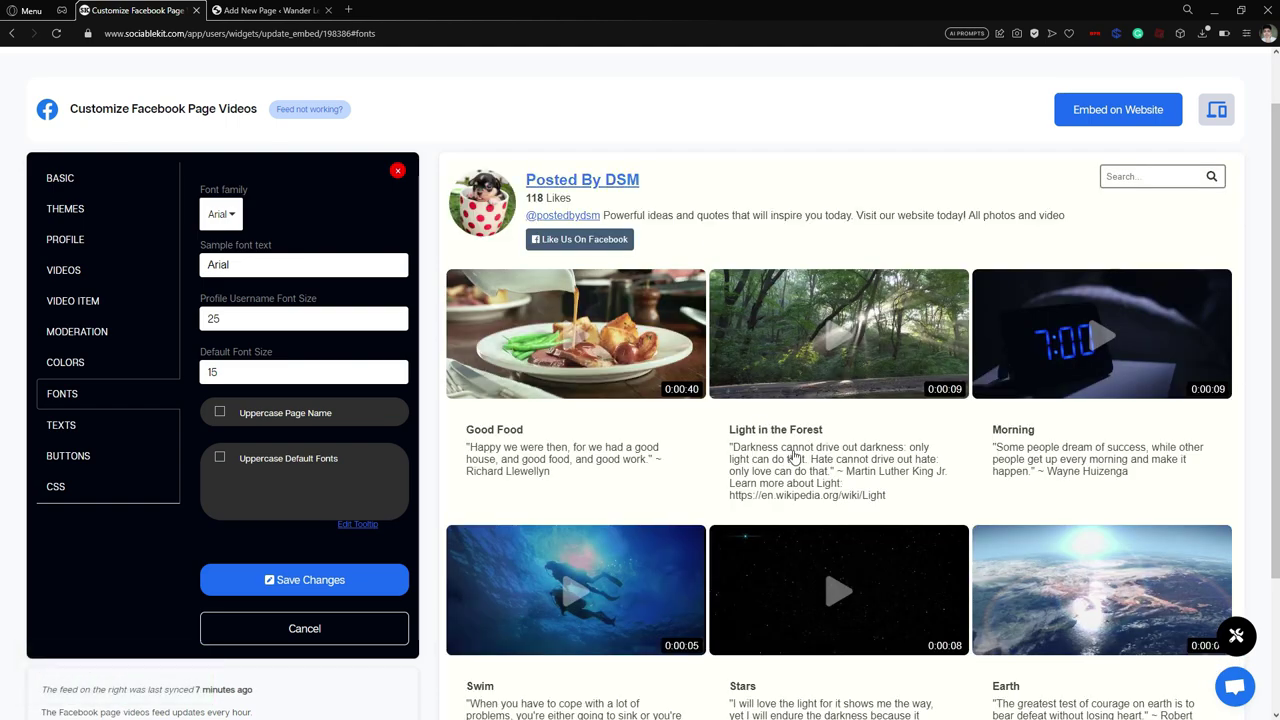
# Step: Review the widget's text, button, color, theme and custom CSS settings, and look through the updated video grid preview
pyautogui.click(124, 428)
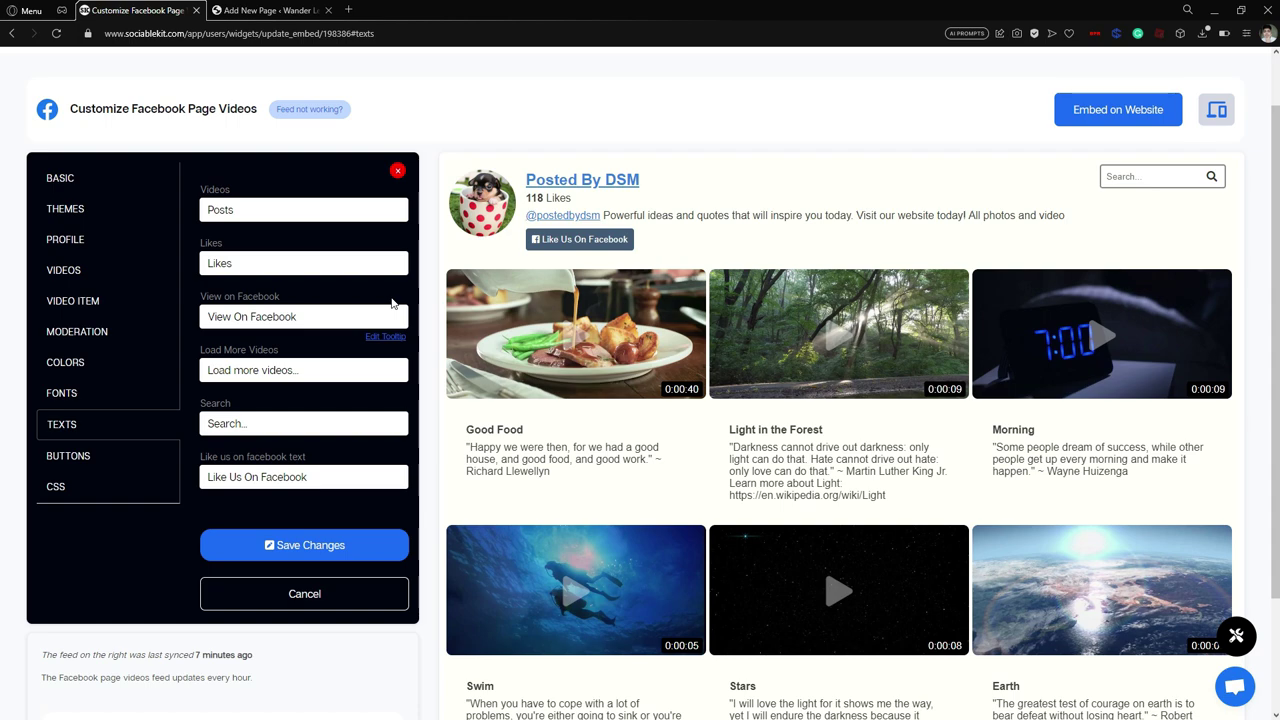
pyautogui.click(75, 456)
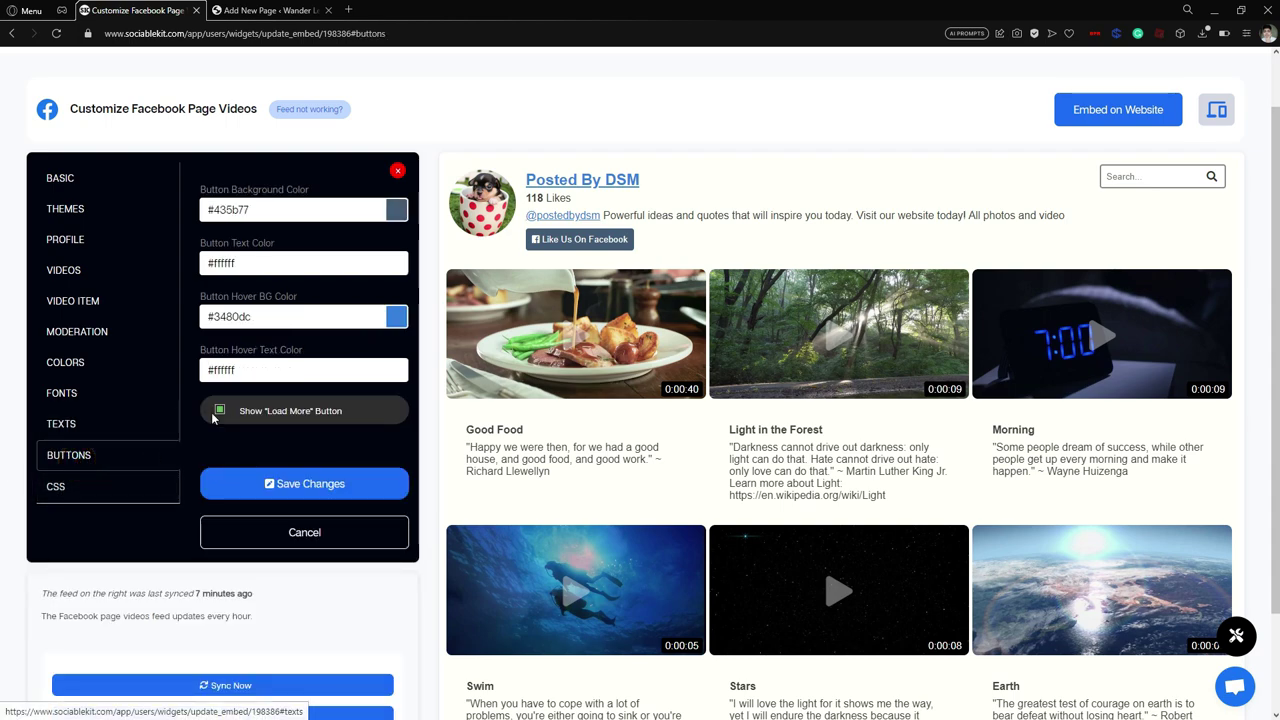
pyautogui.click(135, 366)
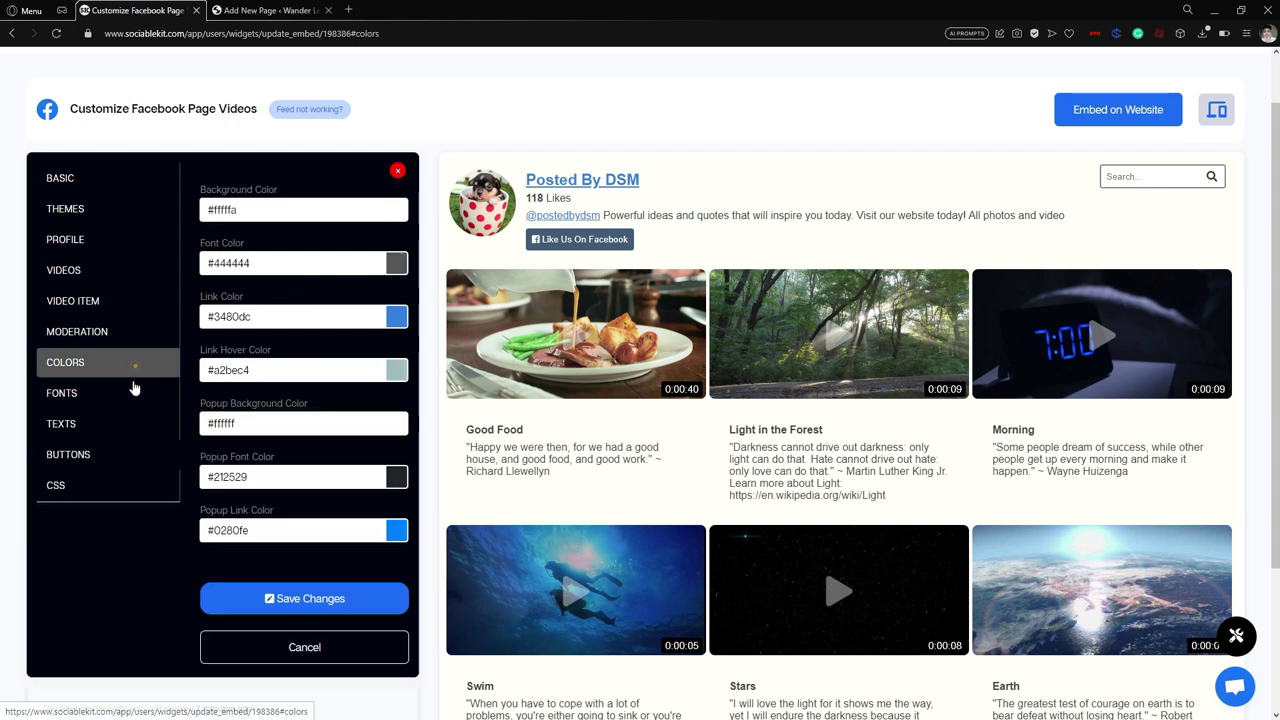
pyautogui.click(109, 458)
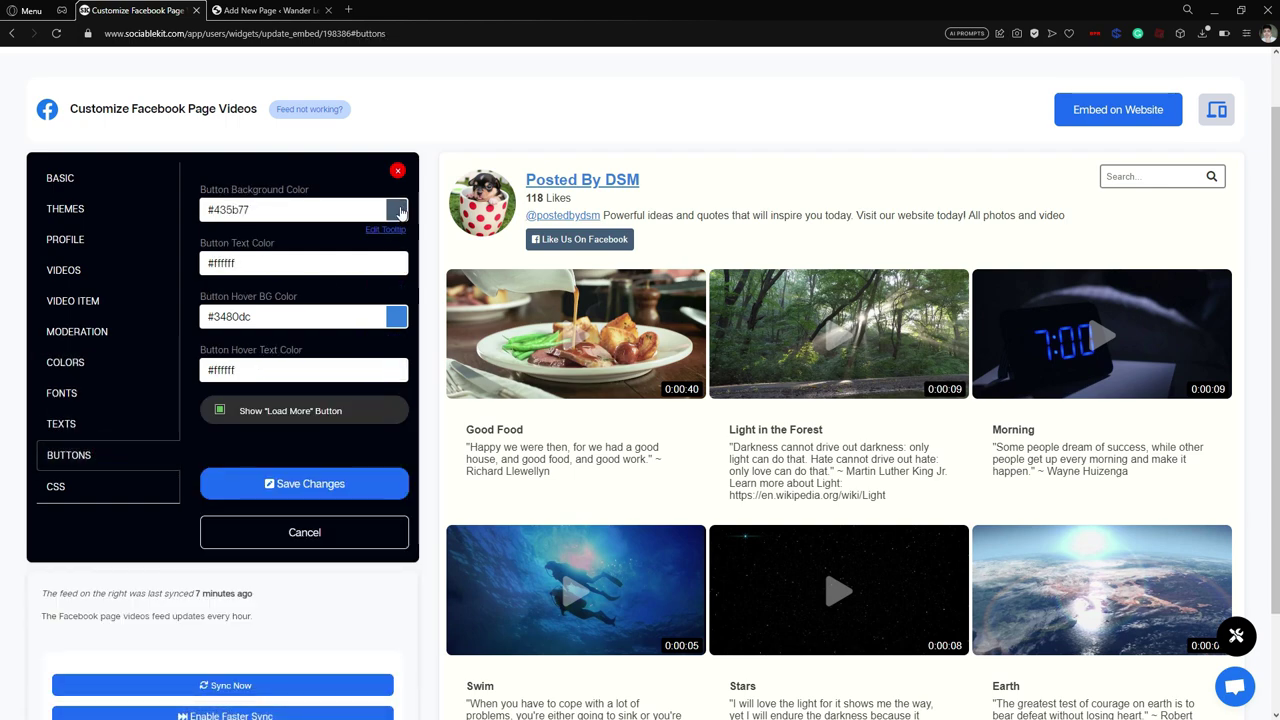
pyautogui.click(52, 206)
pyautogui.click(300, 206)
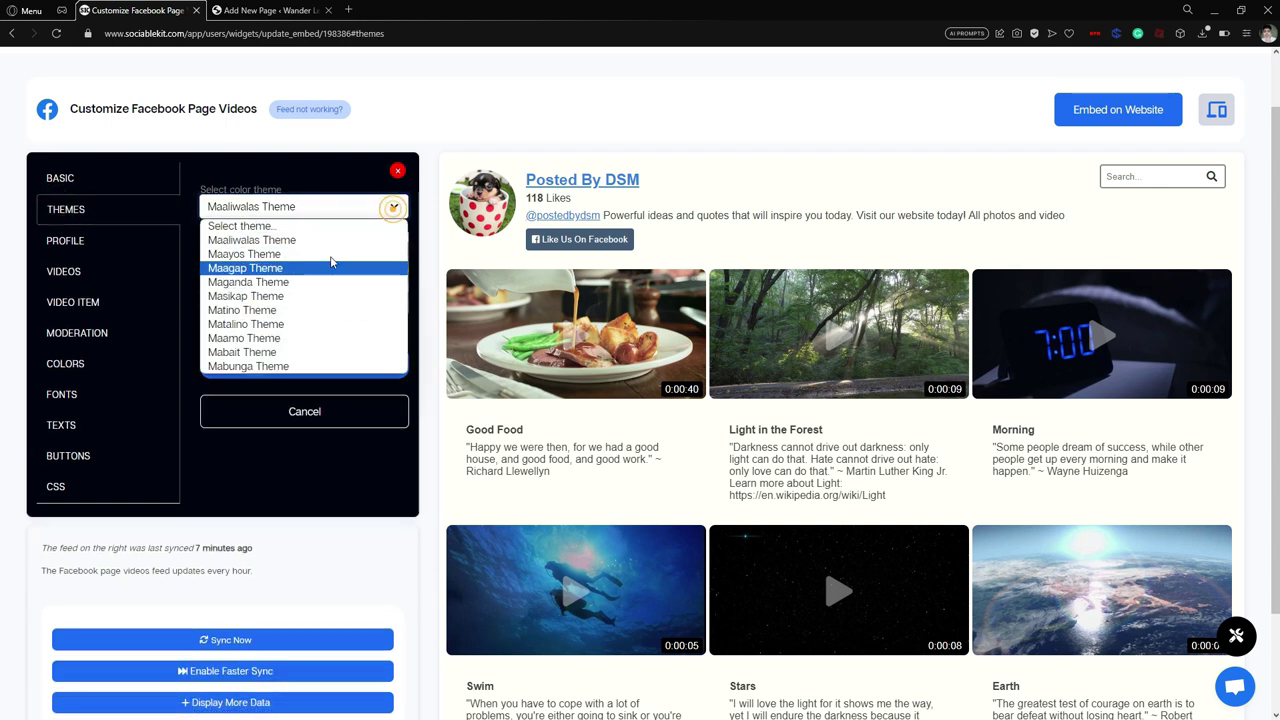
pyautogui.click(88, 425)
pyautogui.click(88, 425)
pyautogui.click(80, 450)
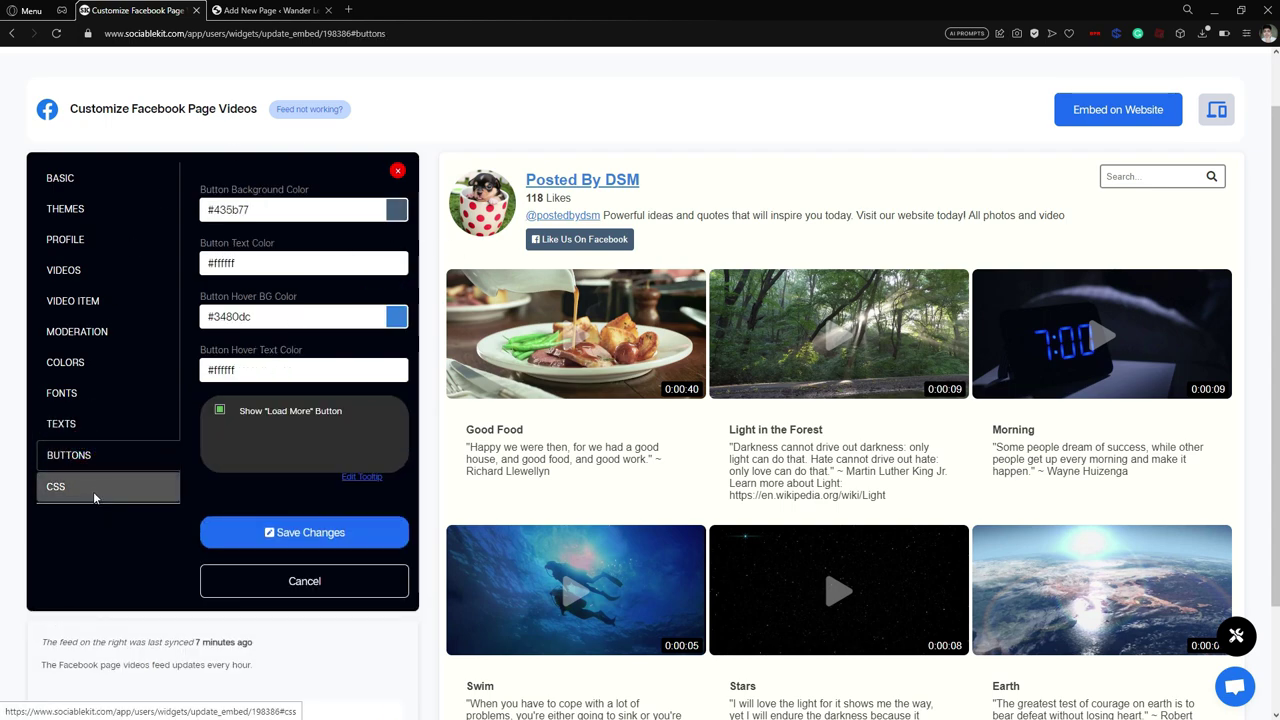
pyautogui.click(93, 493)
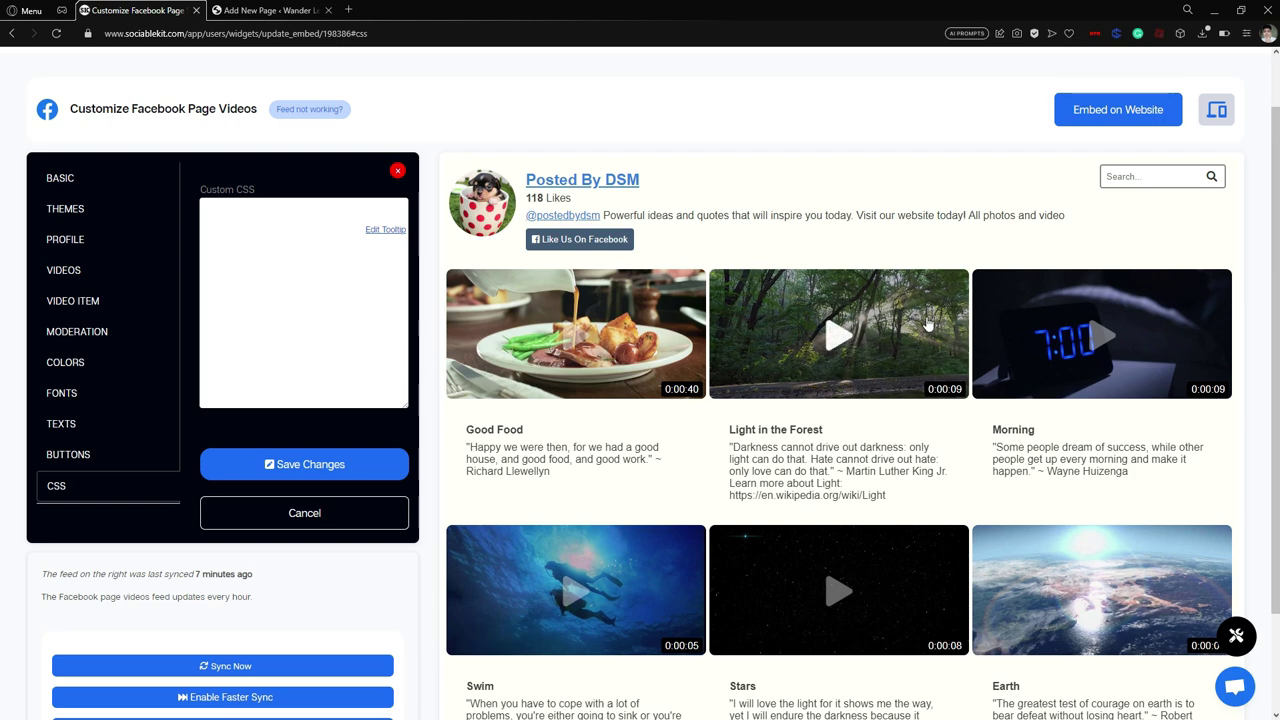
pyautogui.scroll(-2, 928, 323)
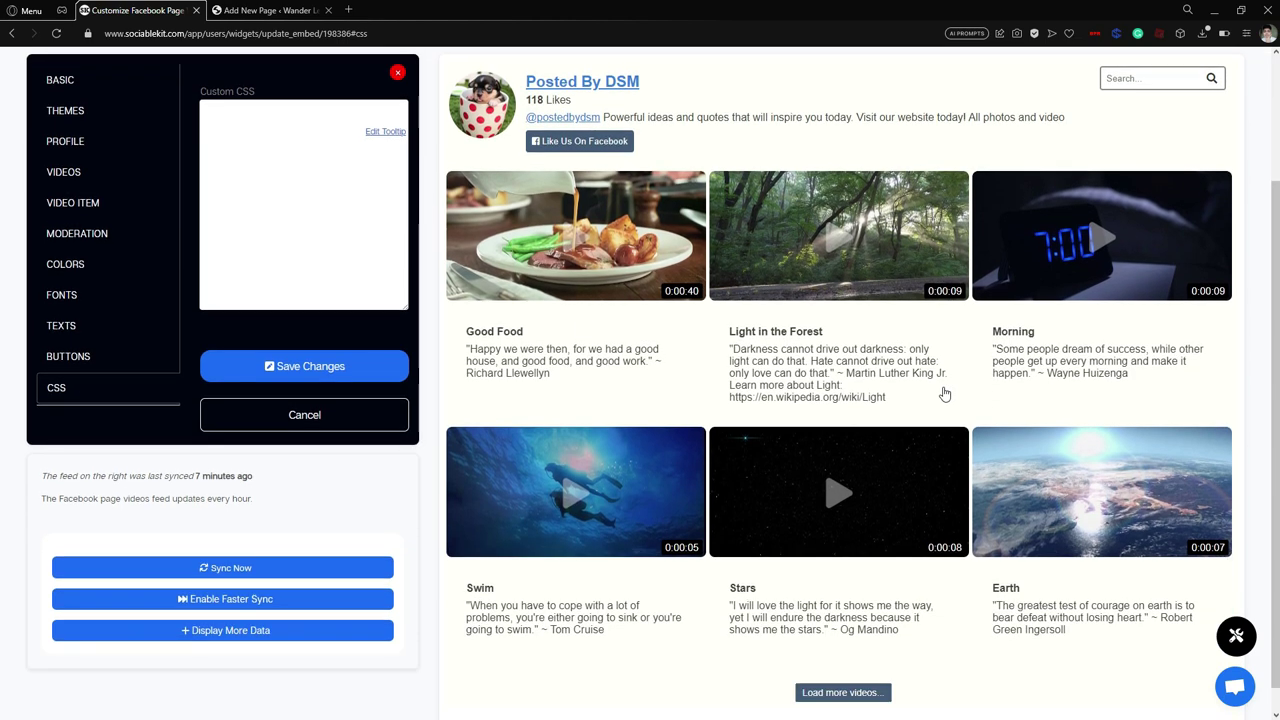
pyautogui.scroll(3, 930, 340)
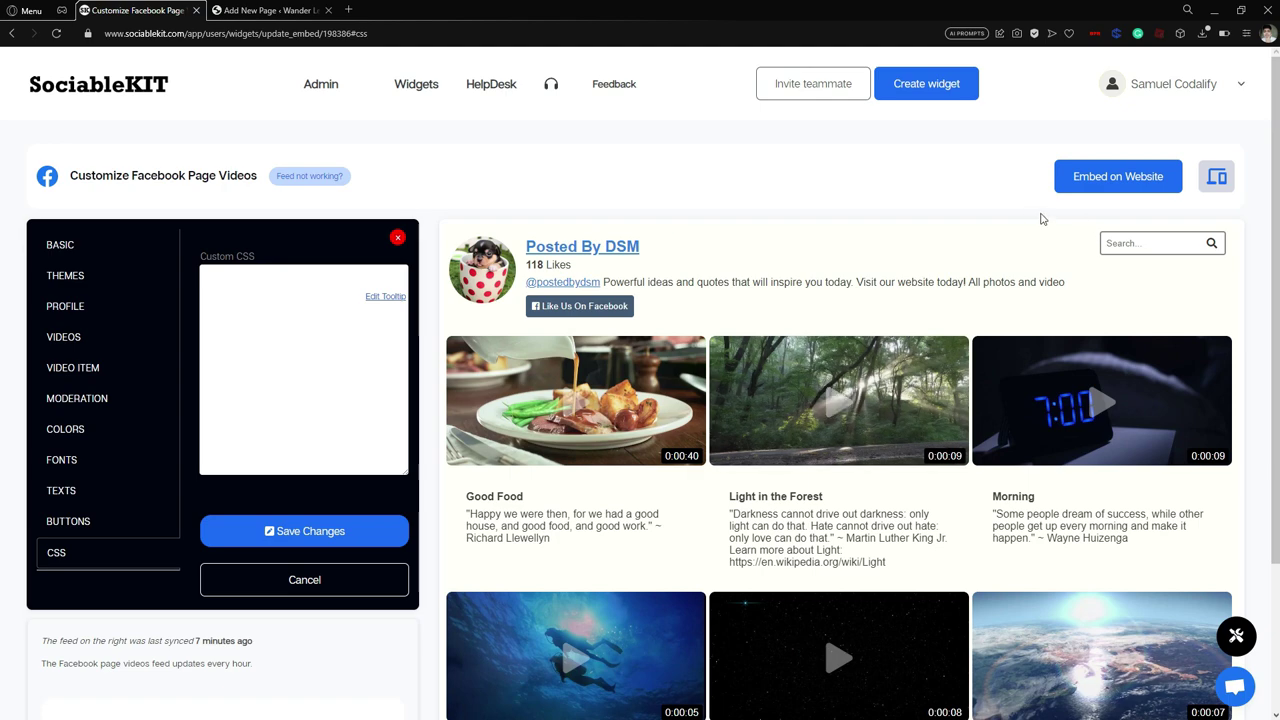
# Step: Start embedding the widget on a website, choose WordPress as the website builder, and copy the JavaScript embed code
pyautogui.click(1129, 187)
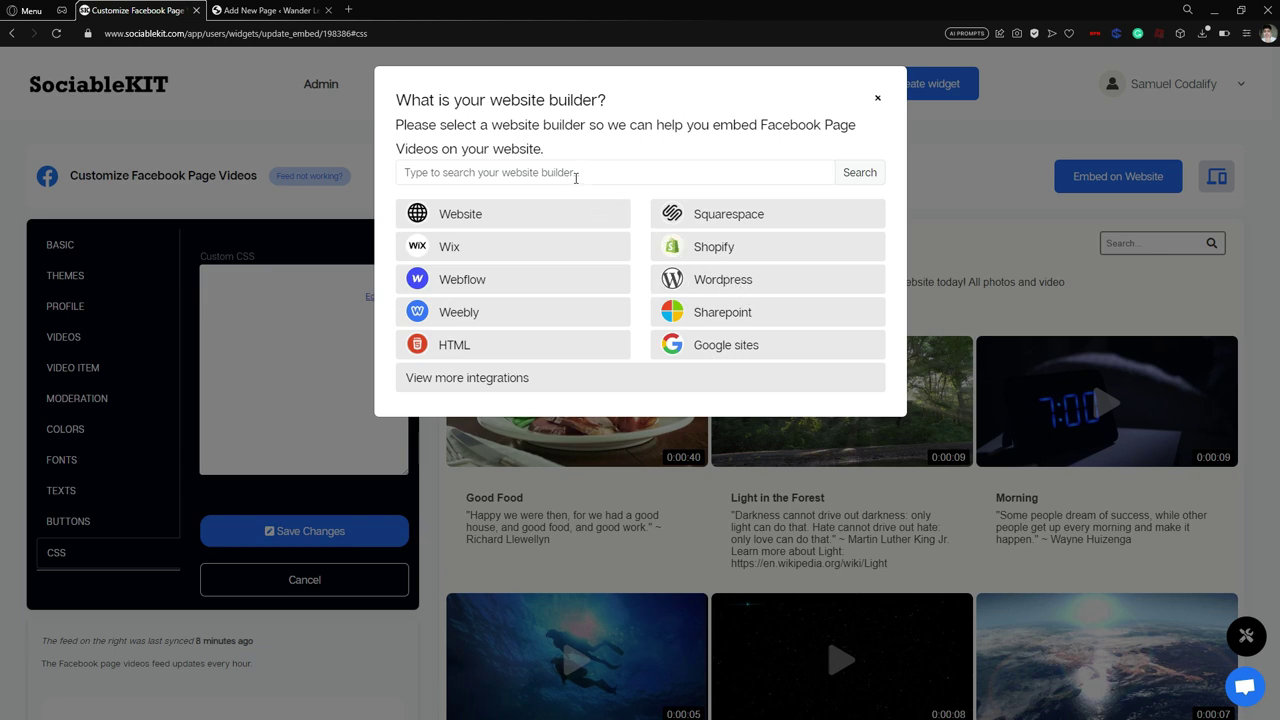
pyautogui.click(726, 283)
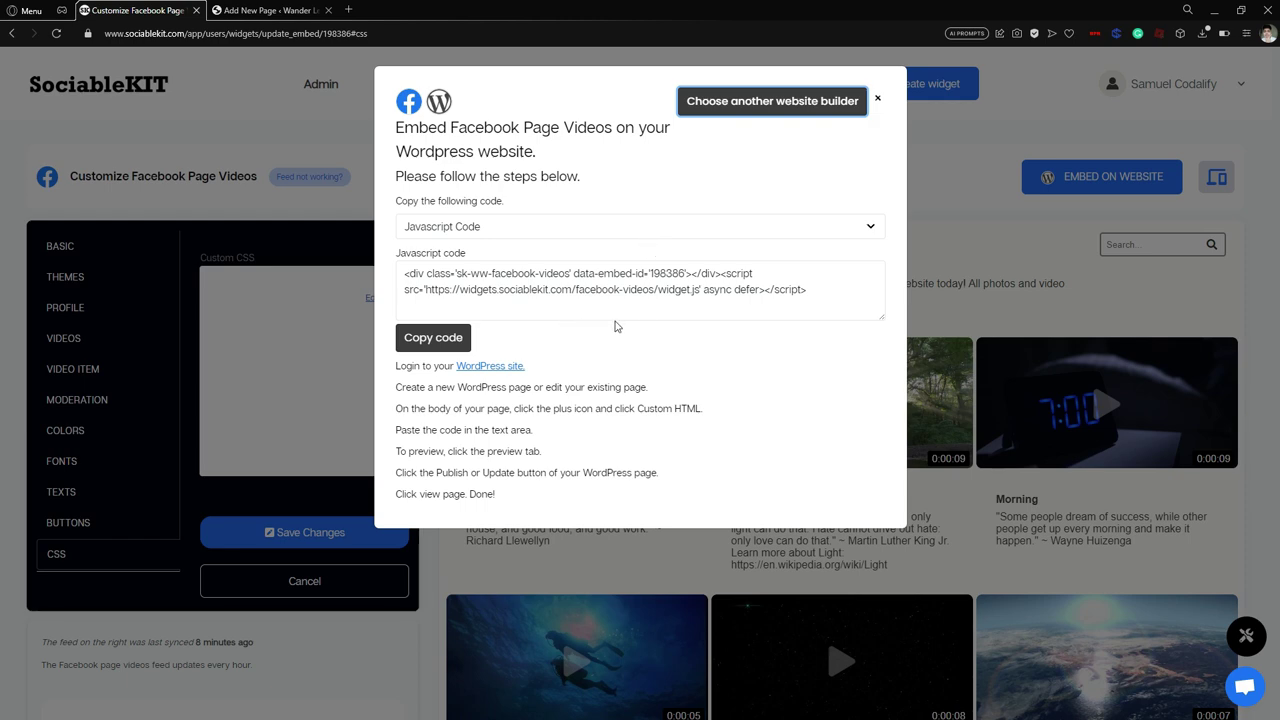
pyautogui.click(508, 228)
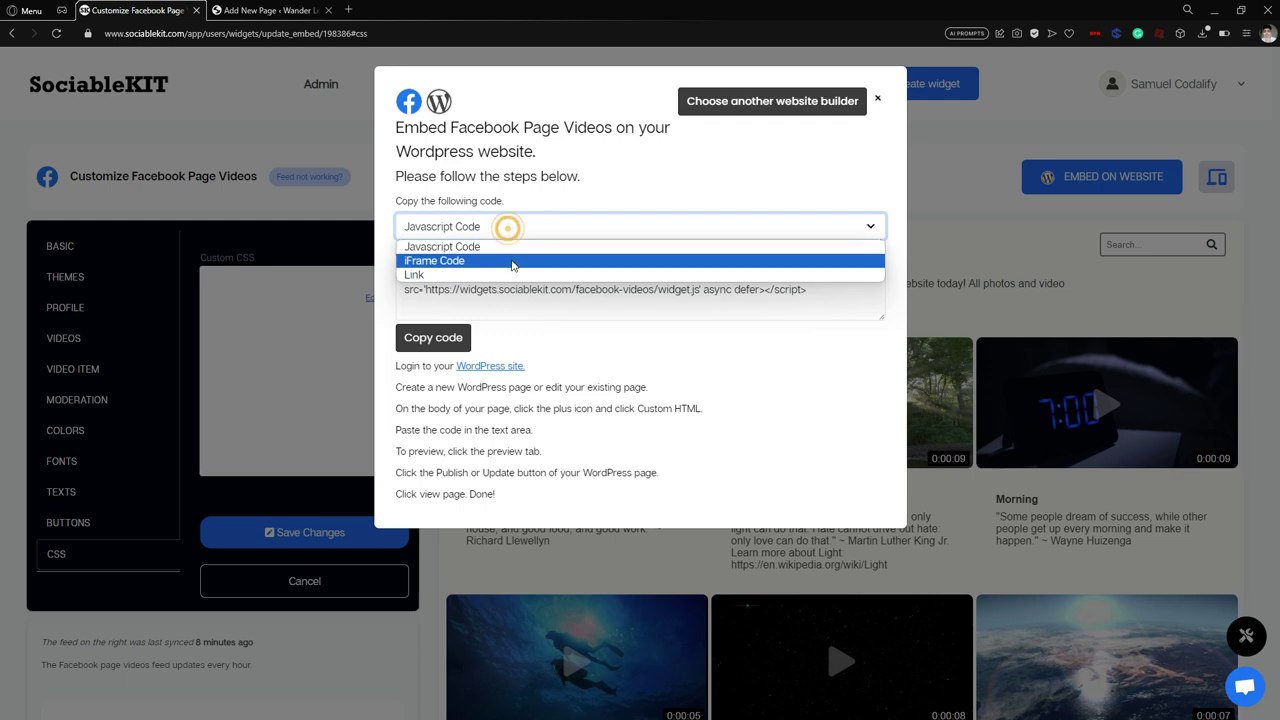
pyautogui.click(516, 247)
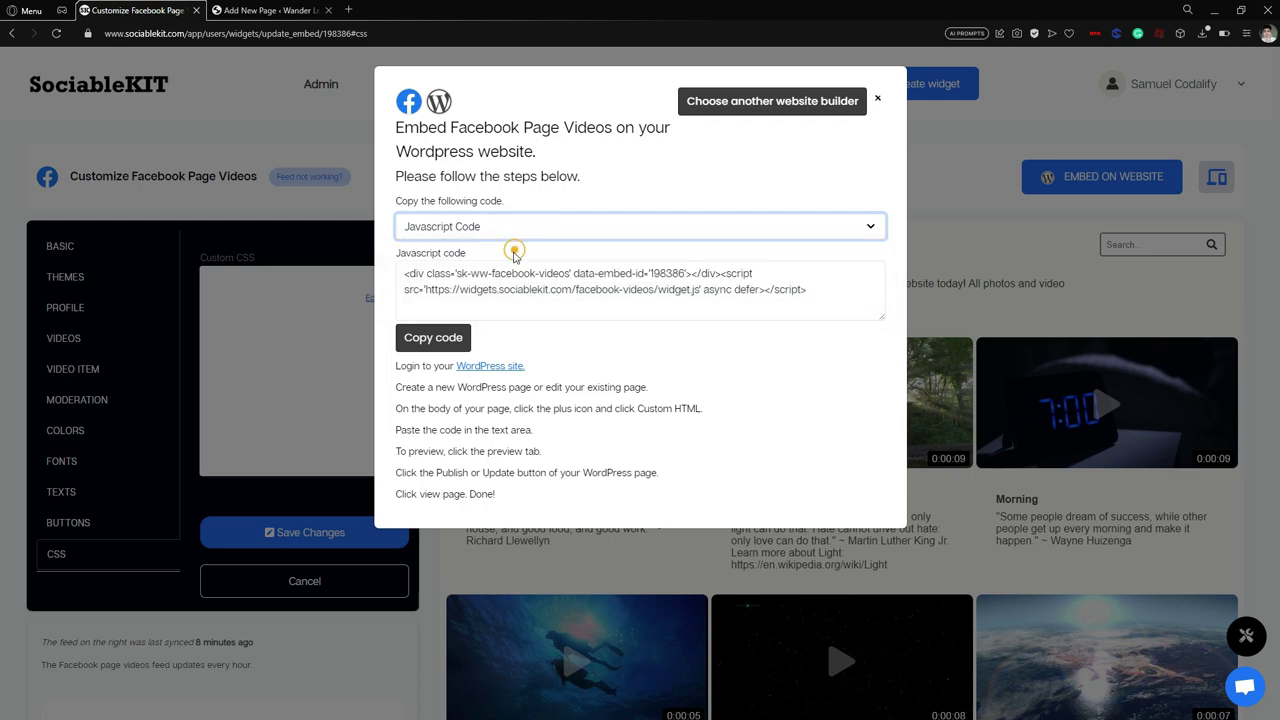
pyautogui.click(450, 340)
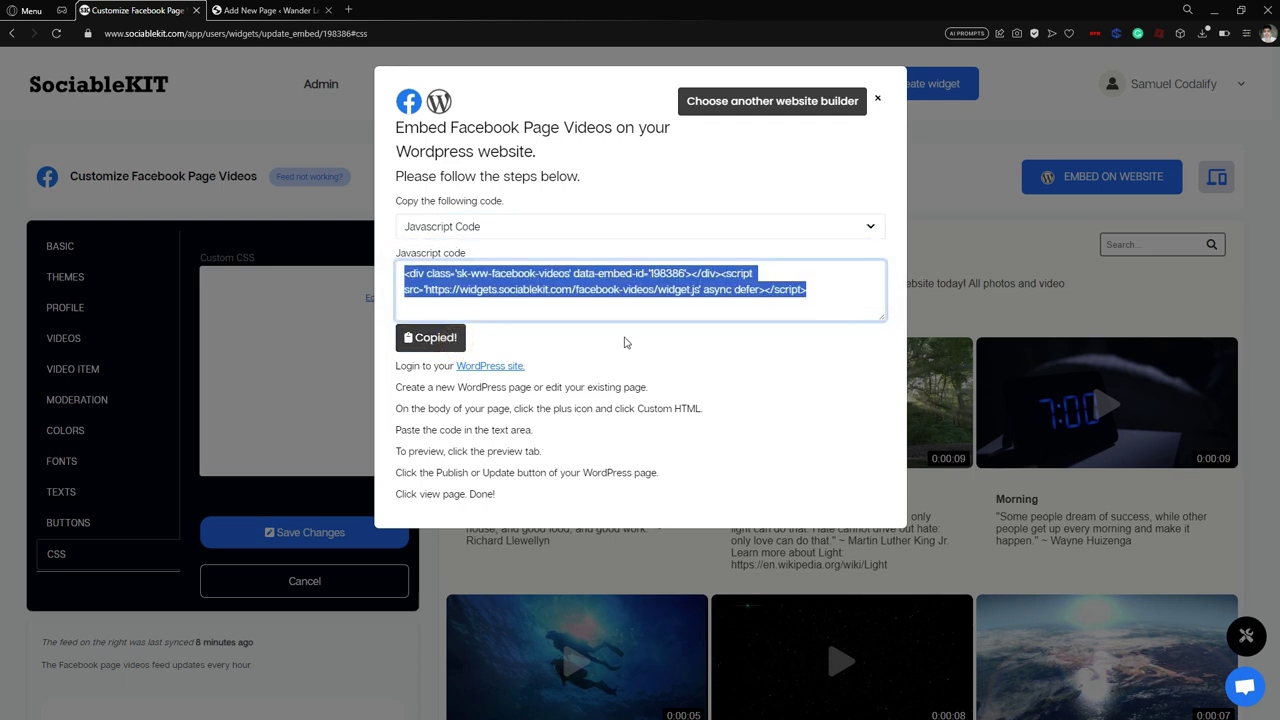
# Step: Switch to the new WordPress page and title it "SHAMROCK COFFEE INC. FACEBOOK VIDEOS"
pyautogui.click(286, 11)
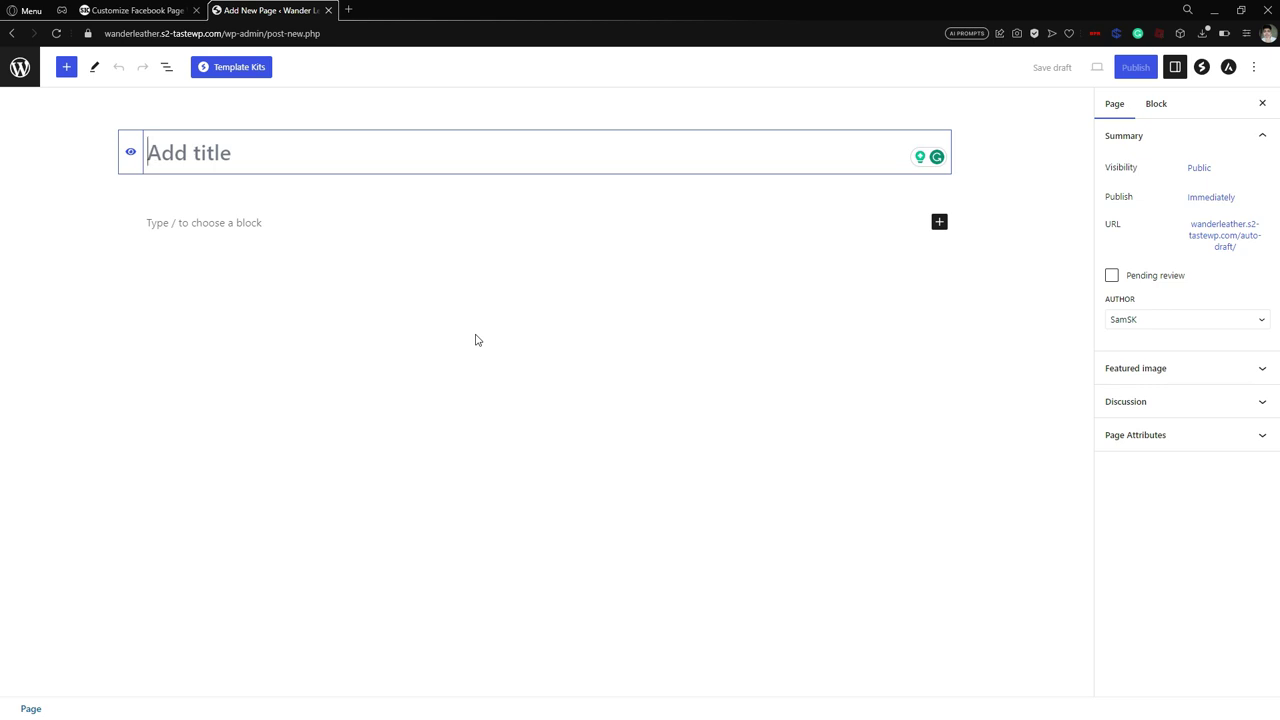
pyautogui.press('capslock')
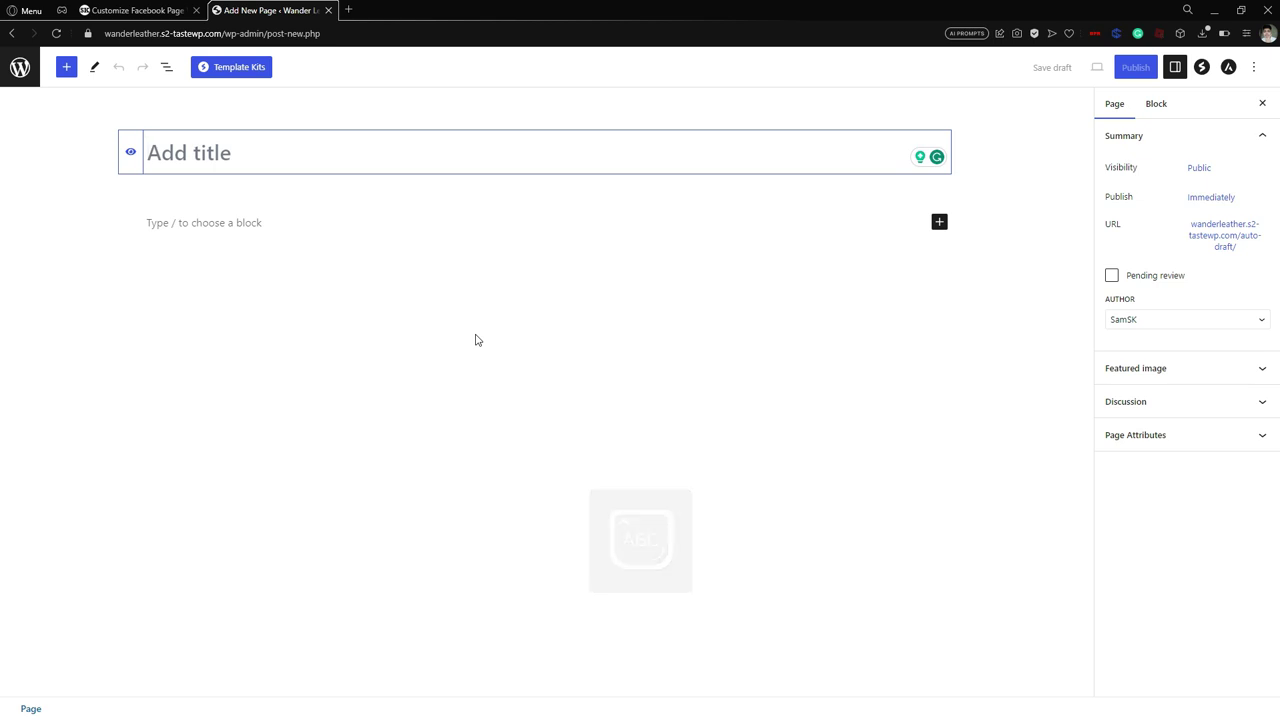
pyautogui.write('SHAMROCK')
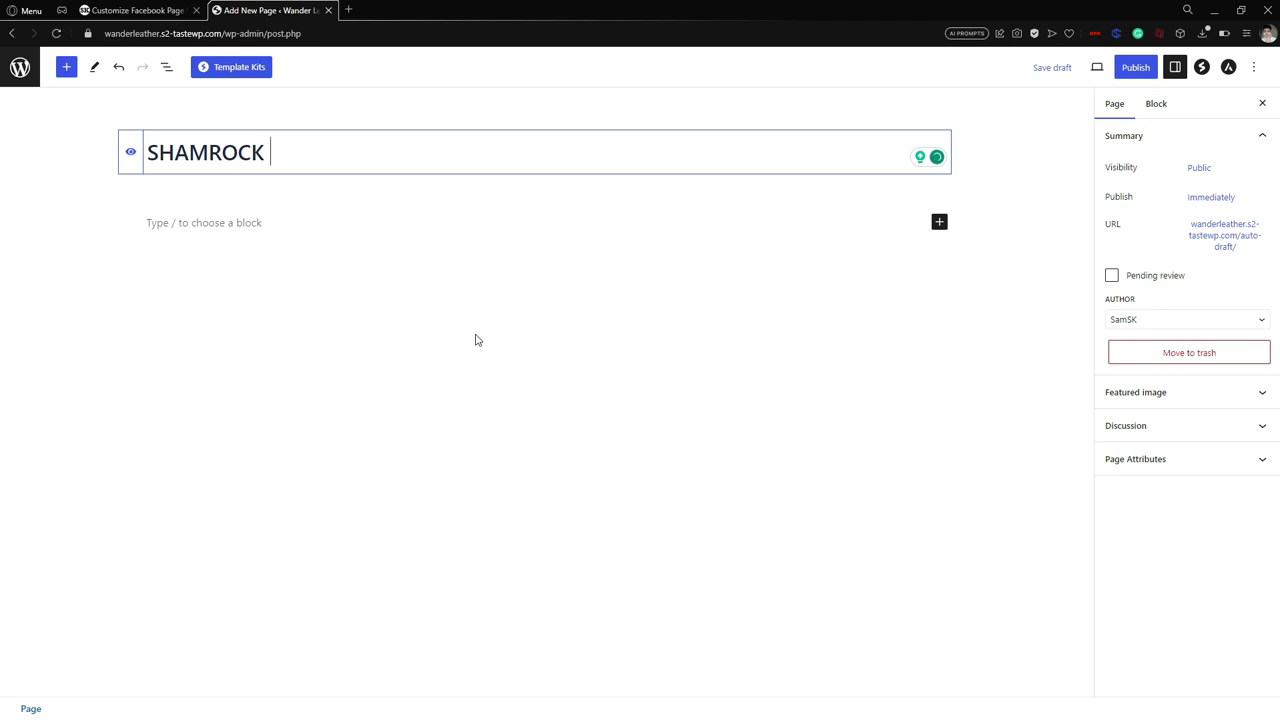
pyautogui.write(' COFFEE INC.')
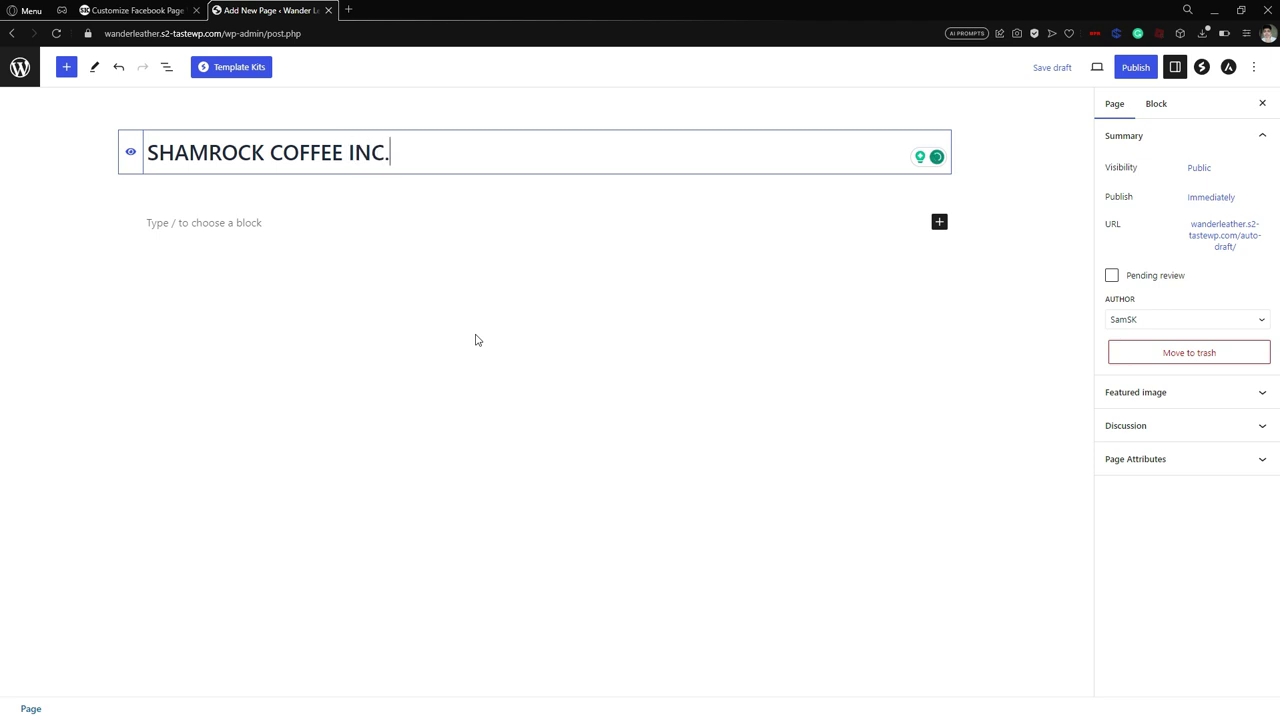
pyautogui.write(' VIDEOS')
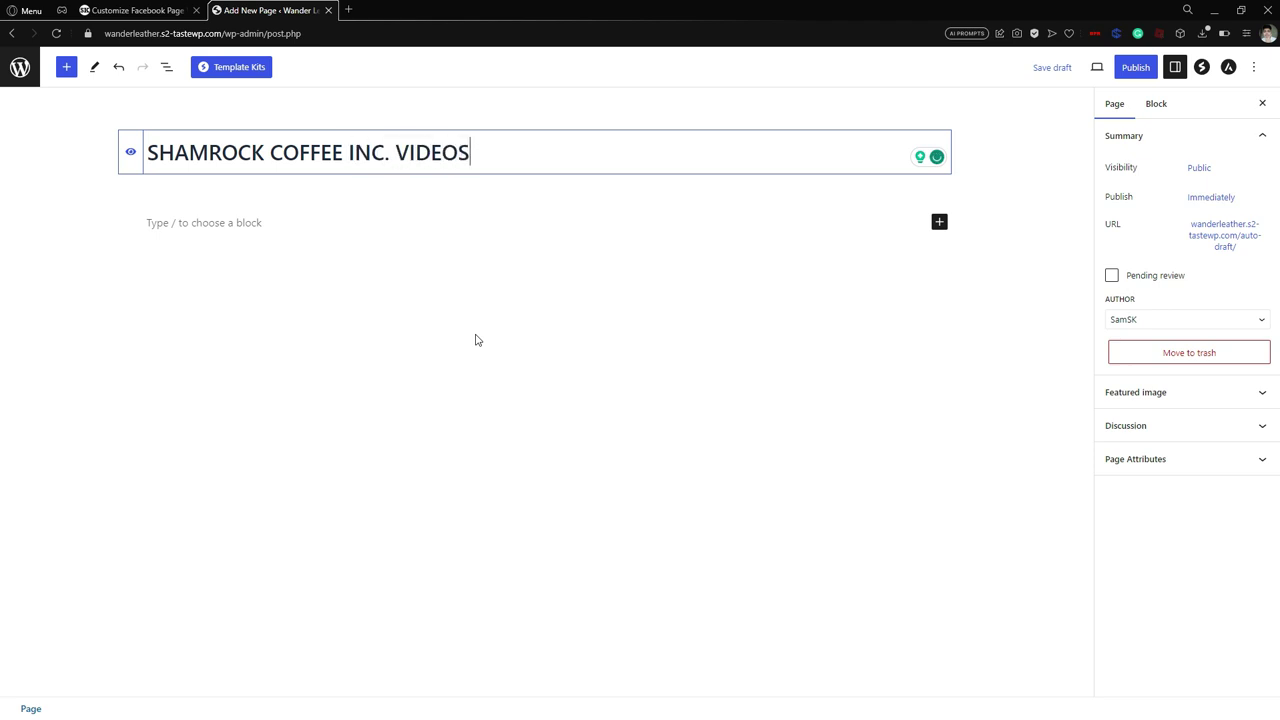
pyautogui.press('BackSpace')
pyautogui.press('BackSpace')
pyautogui.press('BackSpace')
pyautogui.press('BackSpace')
pyautogui.press('BackSpace')
pyautogui.press('BackSpace')
pyautogui.write('FACEBOOK F')
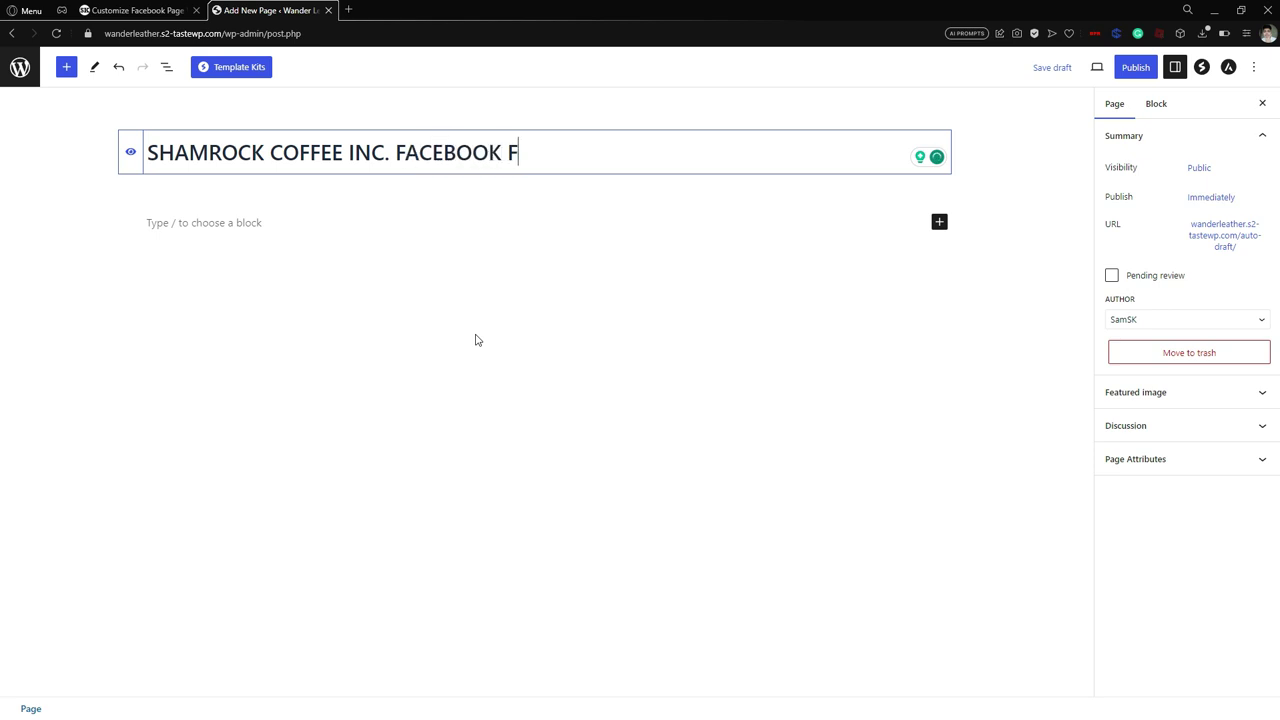
pyautogui.press('BackSpace')
pyautogui.write('VIDEOS')
pyautogui.click(506, 316)
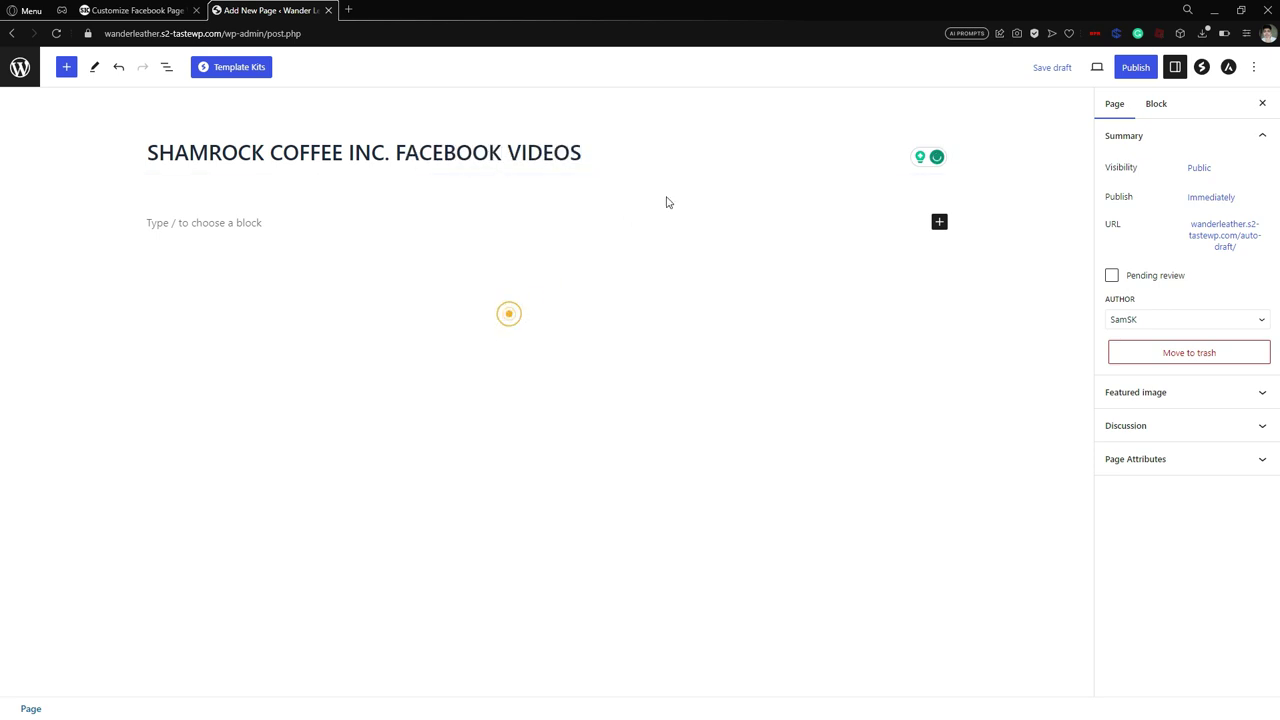
# Step: Find the Custom HTML block and insert it in the page body below the title
pyautogui.click(940, 223)
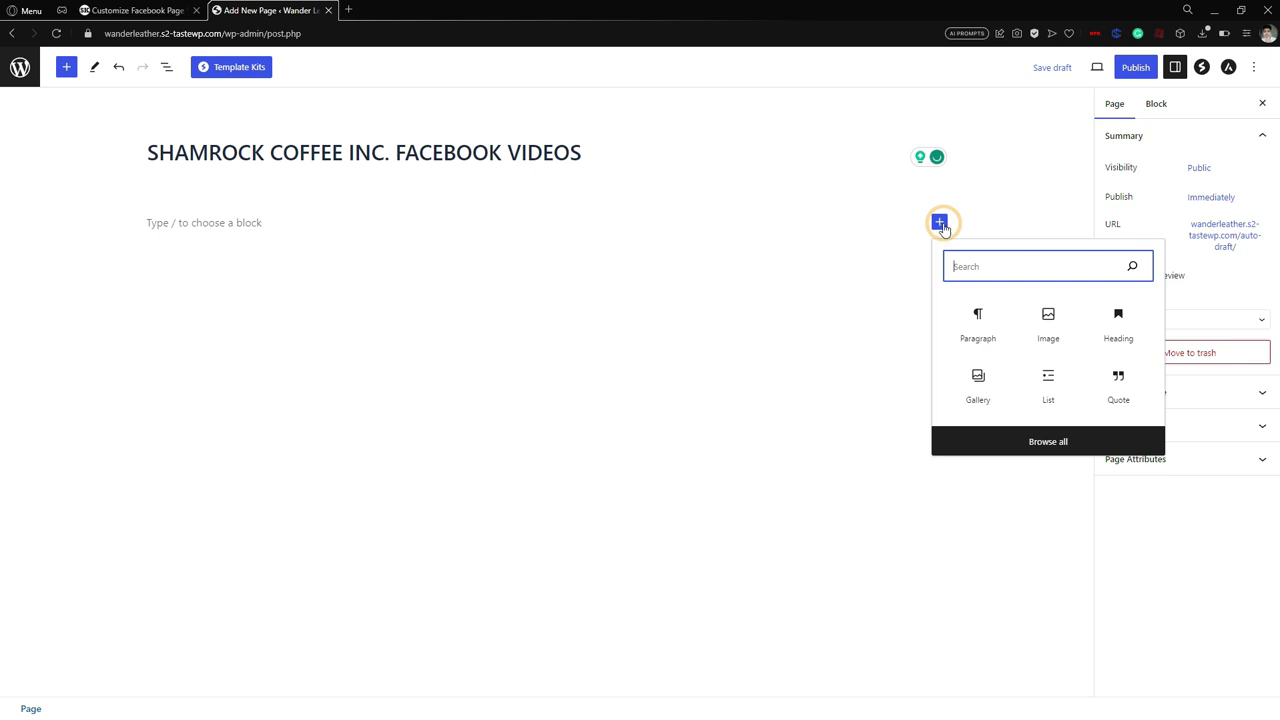
pyautogui.write('cUSTOM')
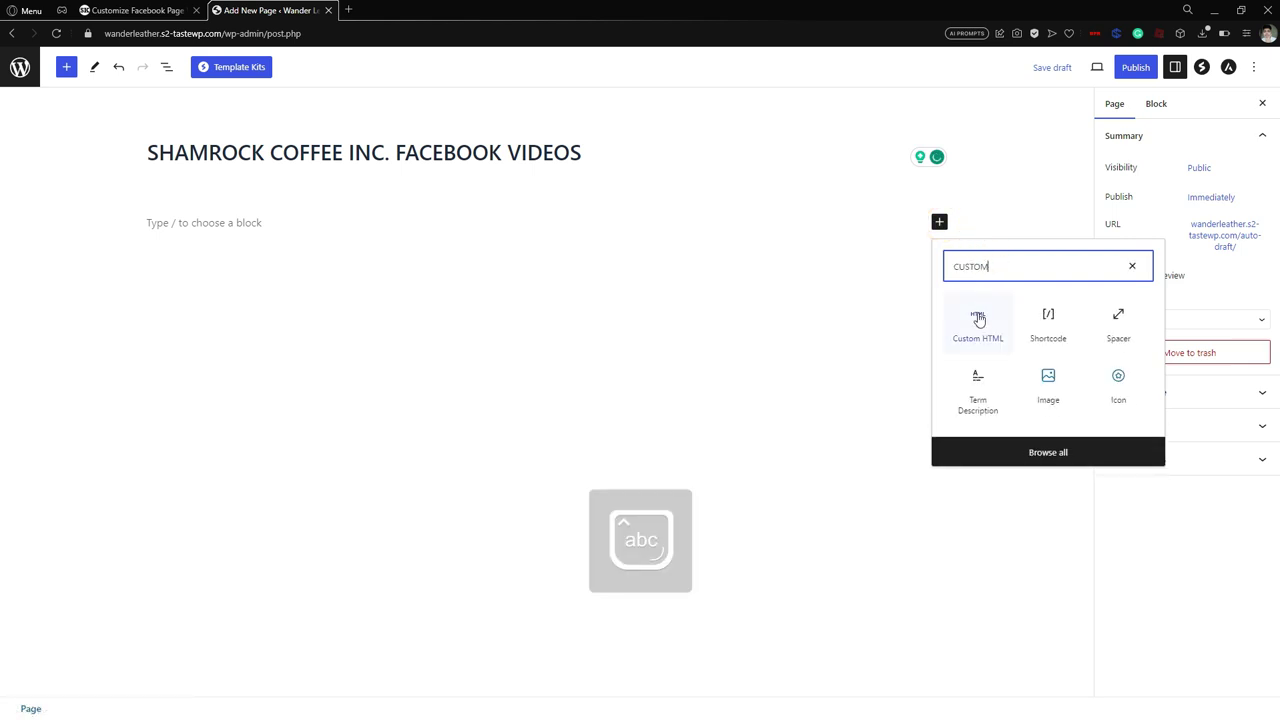
pyautogui.click(978, 322)
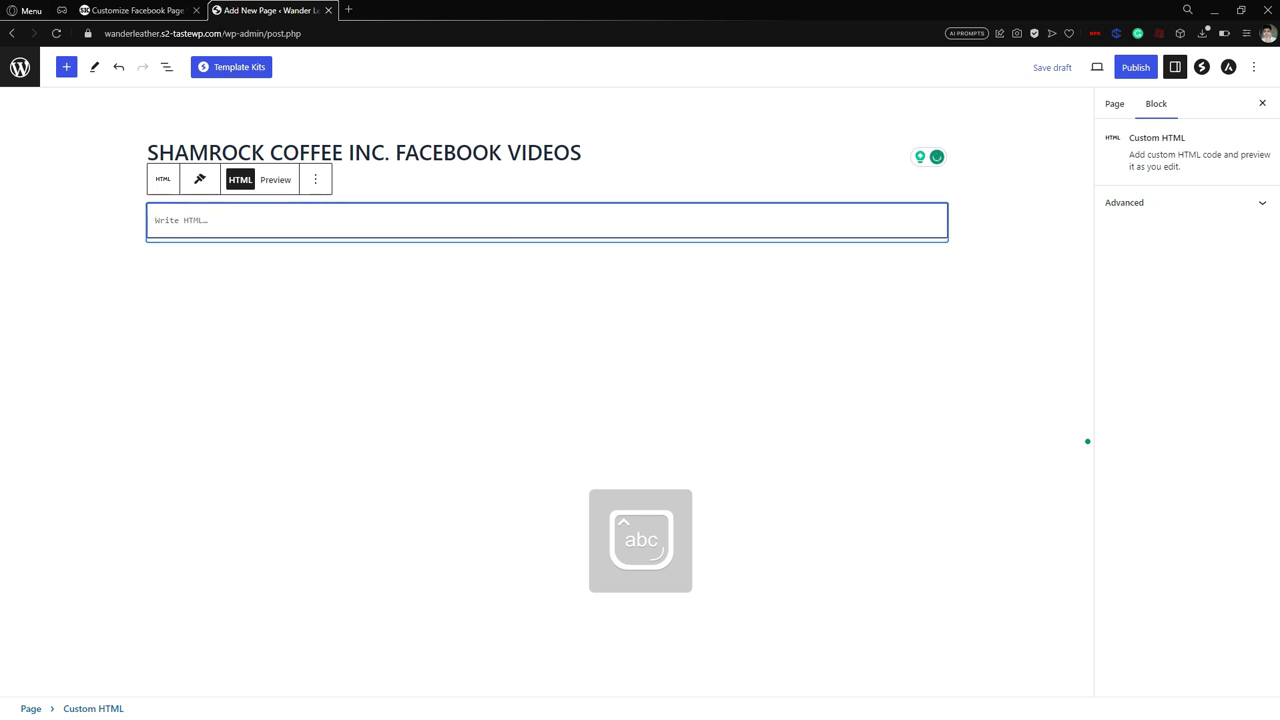
# Step: Copy the JavaScript embed code again from SociableKIT, paste it into the WordPress Custom HTML block, and preview the block
pyautogui.click(137, 10)
pyautogui.click(438, 337)
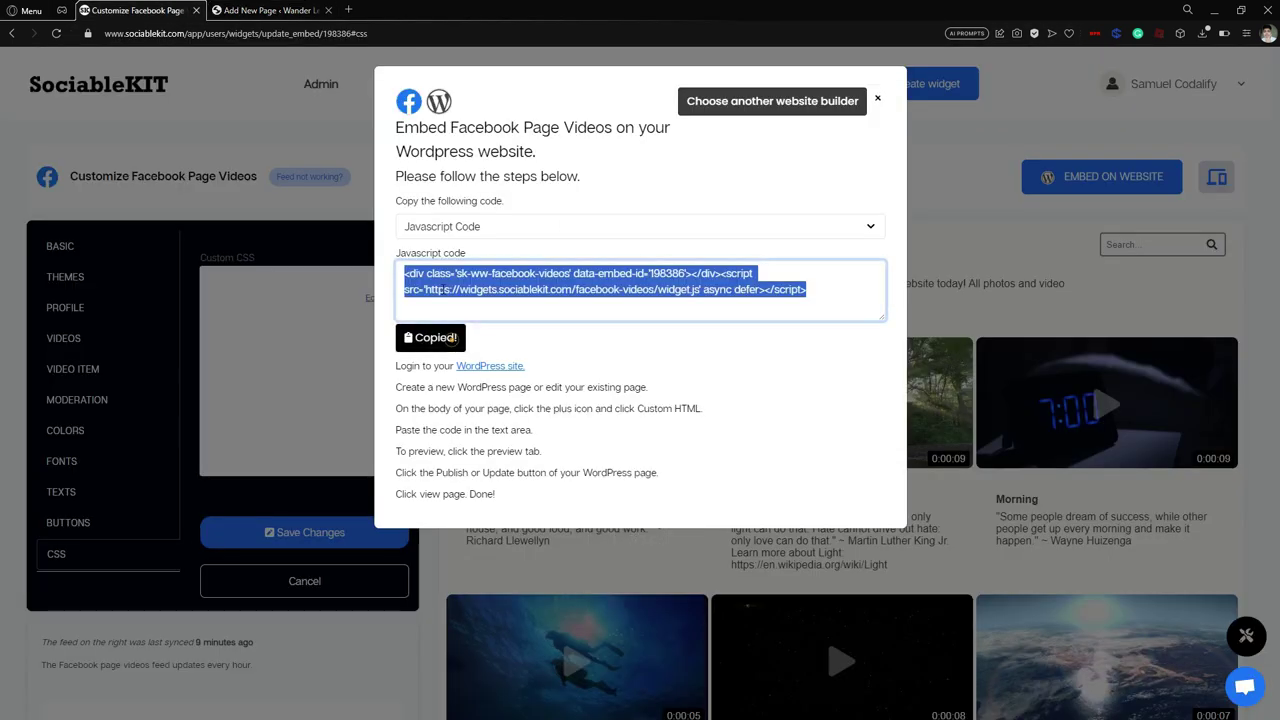
pyautogui.click(270, 10)
pyautogui.rightClick(511, 218)
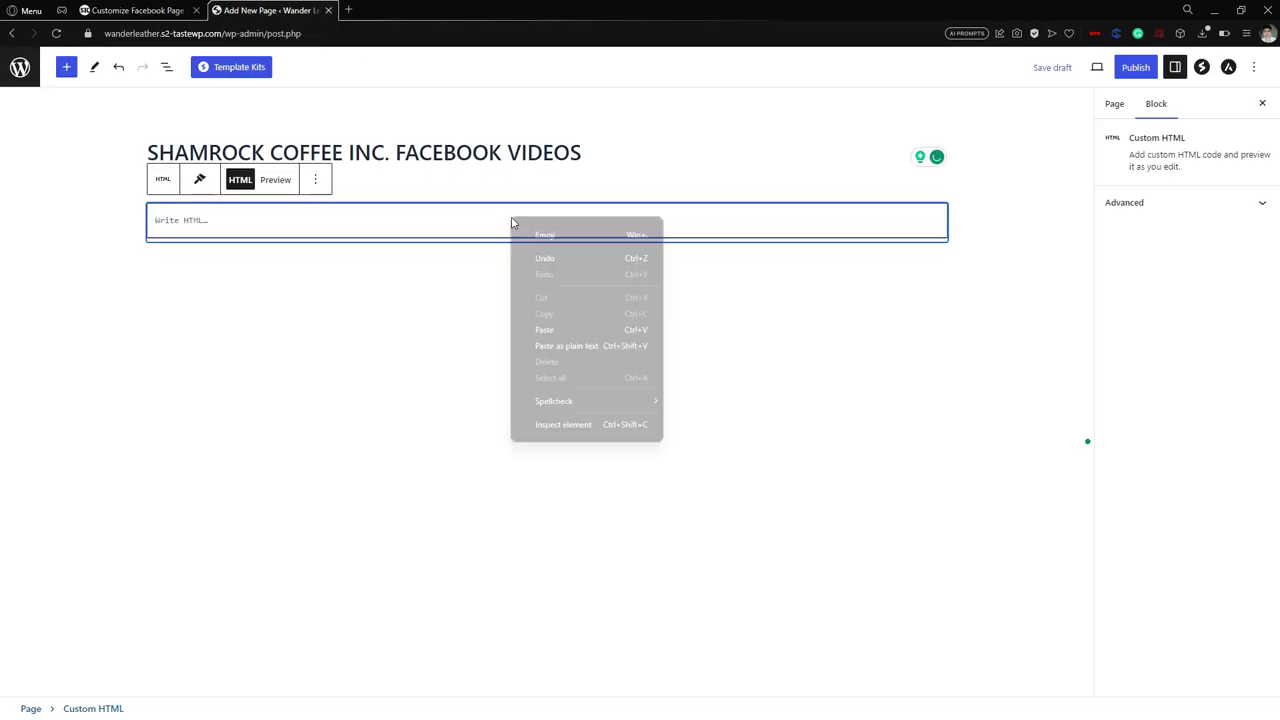
pyautogui.click(551, 329)
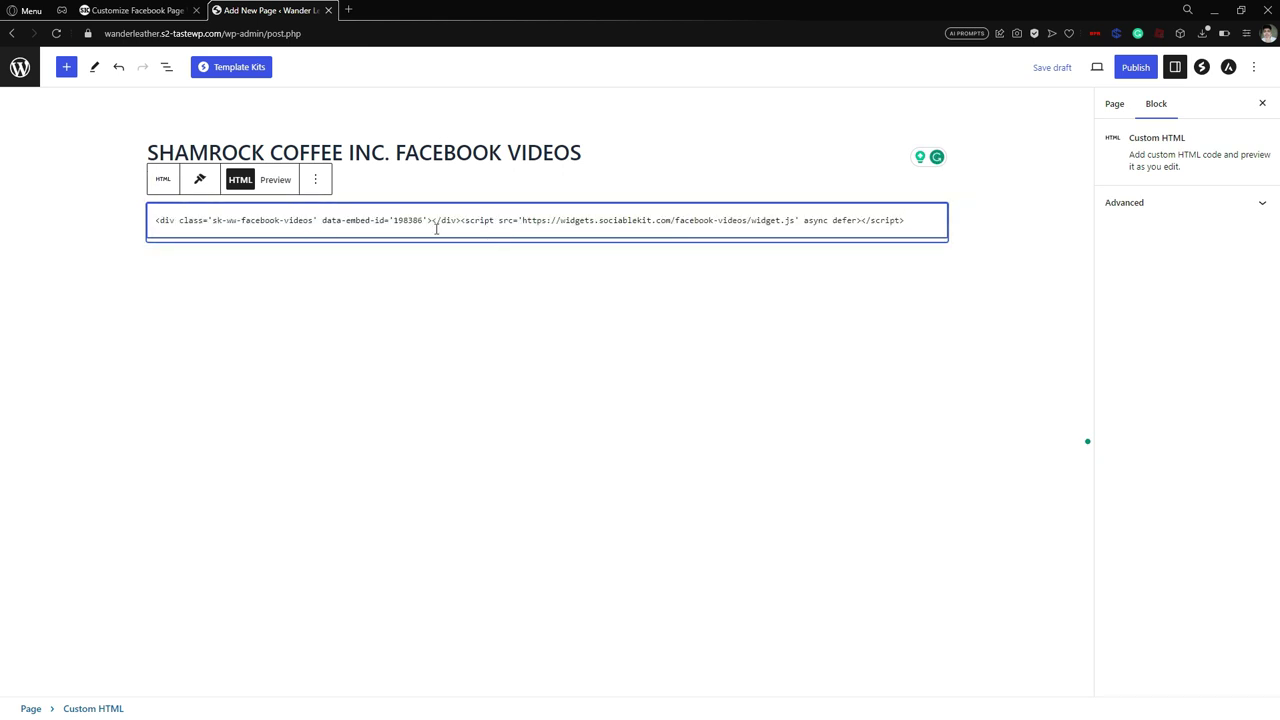
pyautogui.click(276, 180)
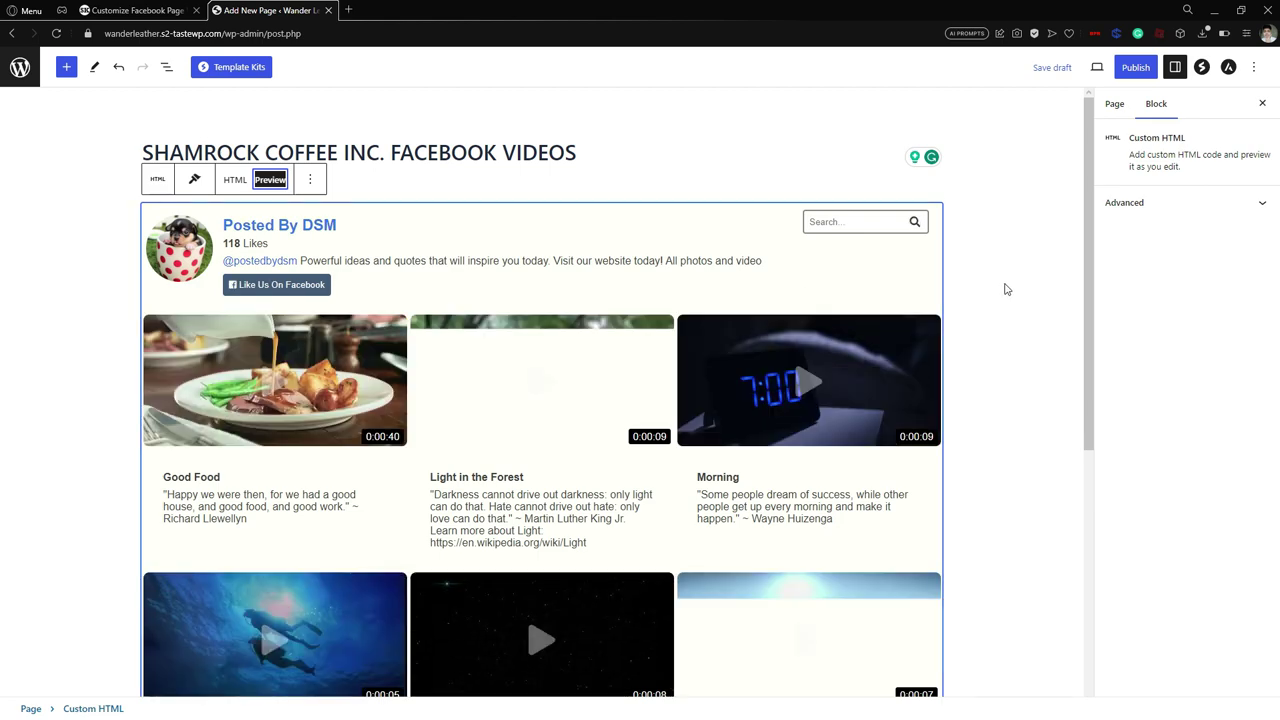
# Step: Publish the WordPress page with the embedded Facebook videos widget and view the live page
pyautogui.scroll(-1, 990, 286)
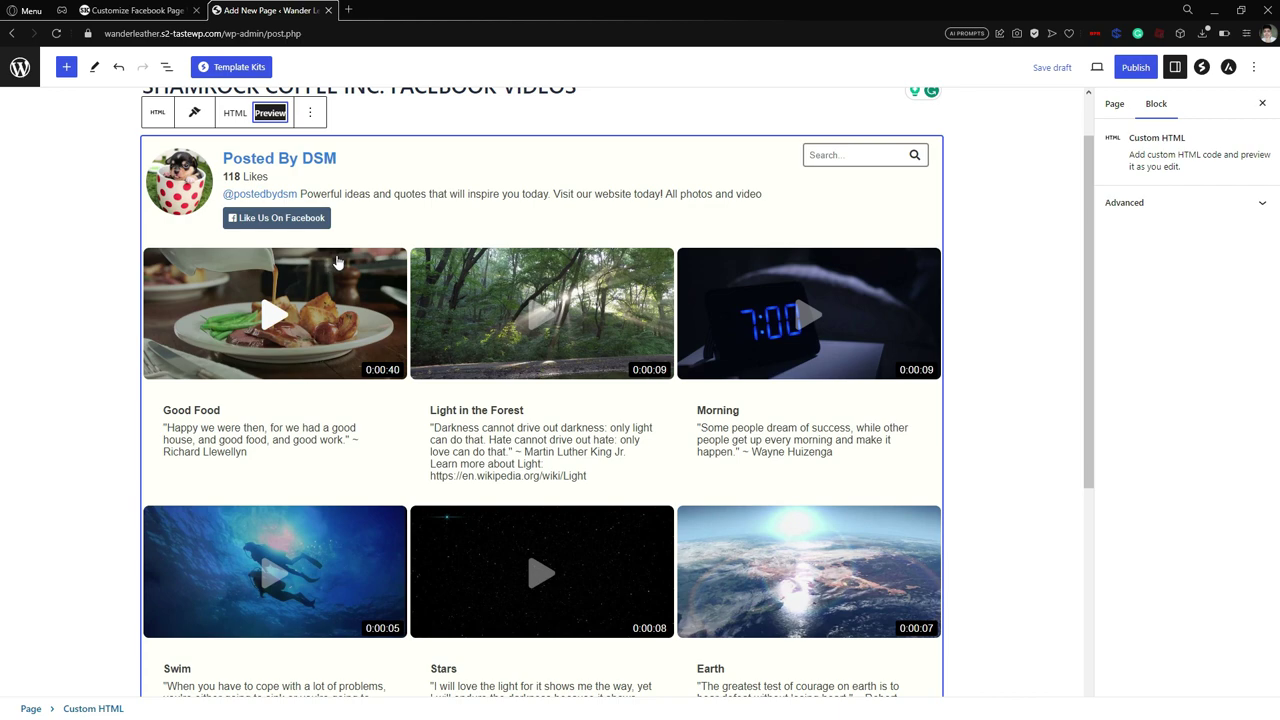
pyautogui.scroll(1, 1004, 262)
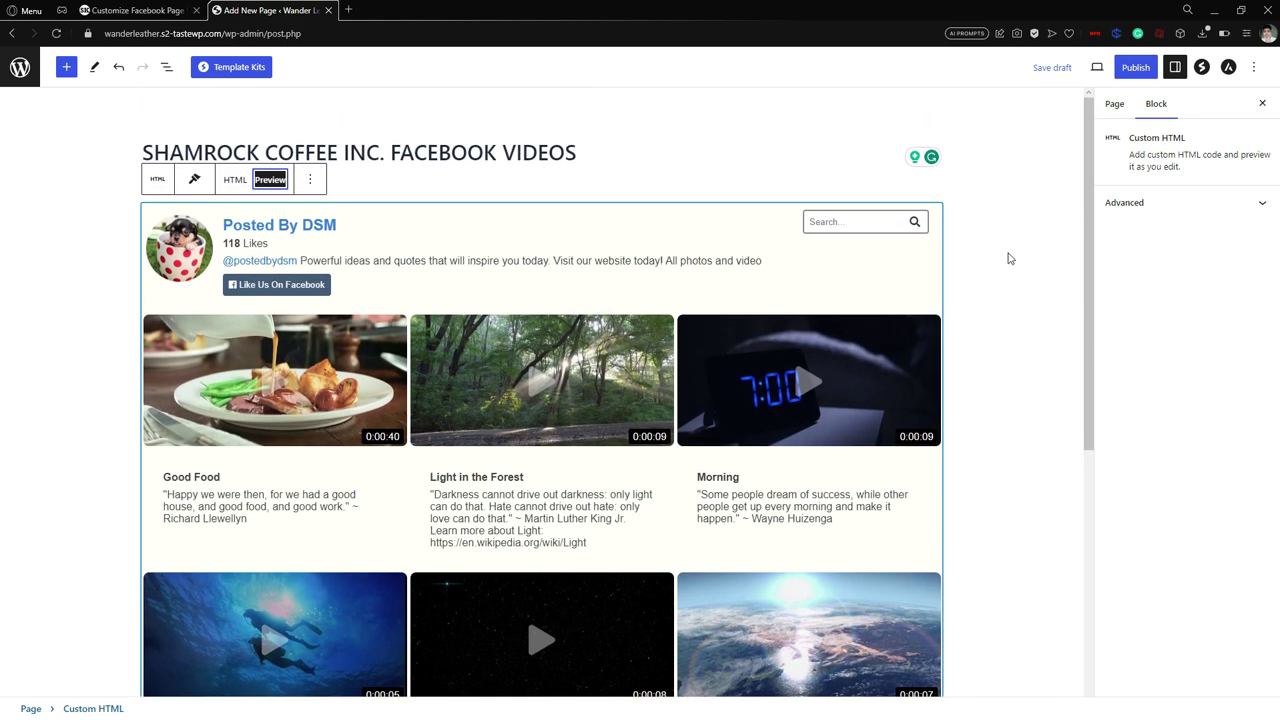
pyautogui.click(1135, 67)
pyautogui.click(1148, 66)
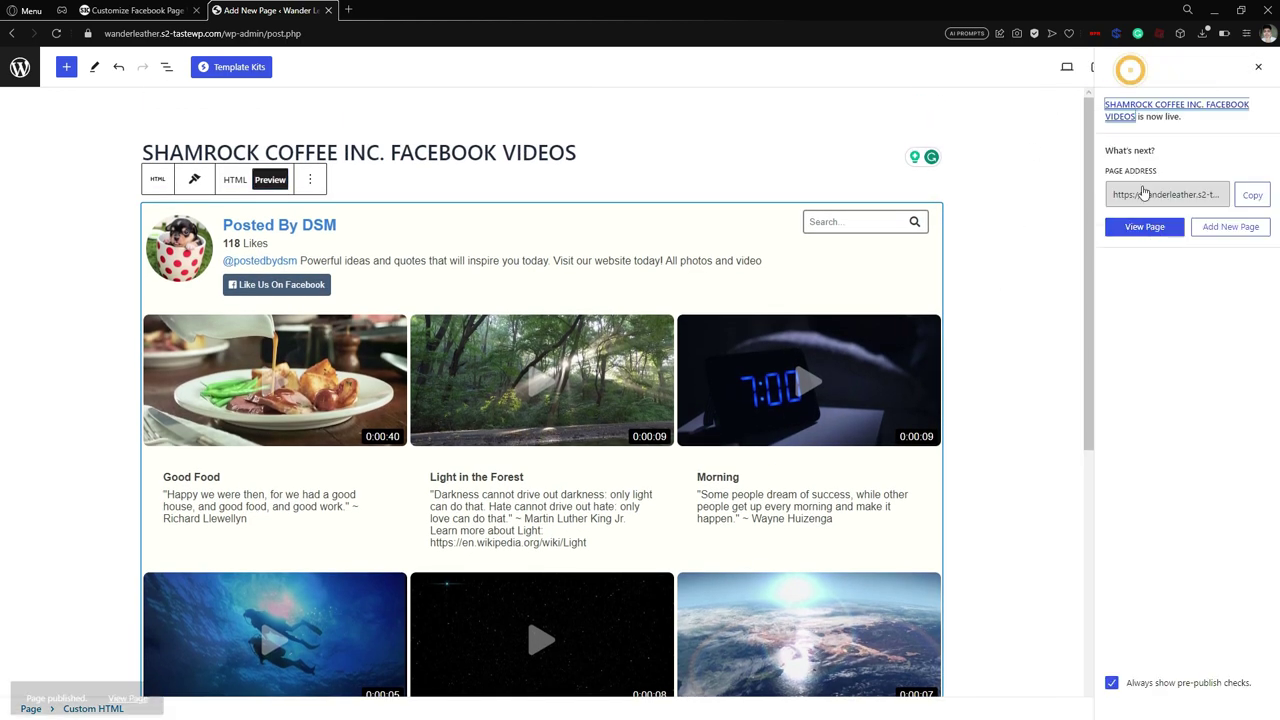
pyautogui.click(1156, 236)
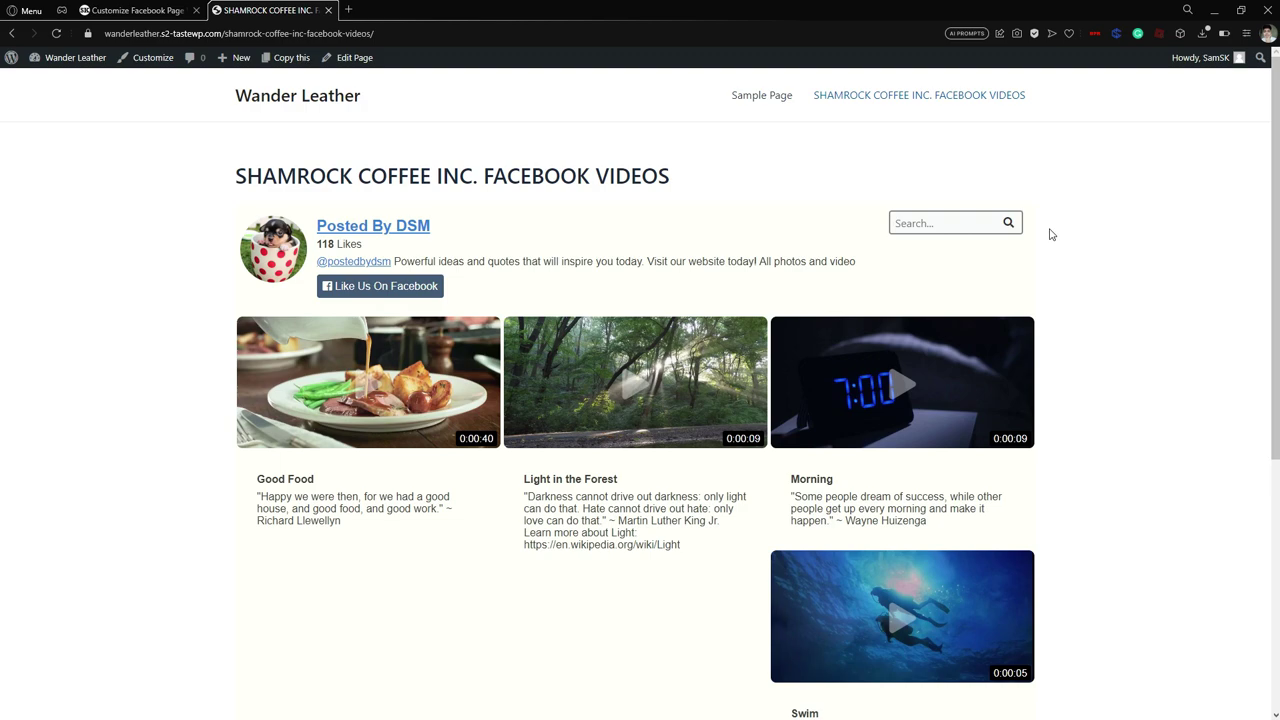
# Step: Examine the published page, reloading it and checking the widget's header, page description and video grid
pyautogui.scroll(-2, 923, 408)
pyautogui.scroll(2, 1006, 420)
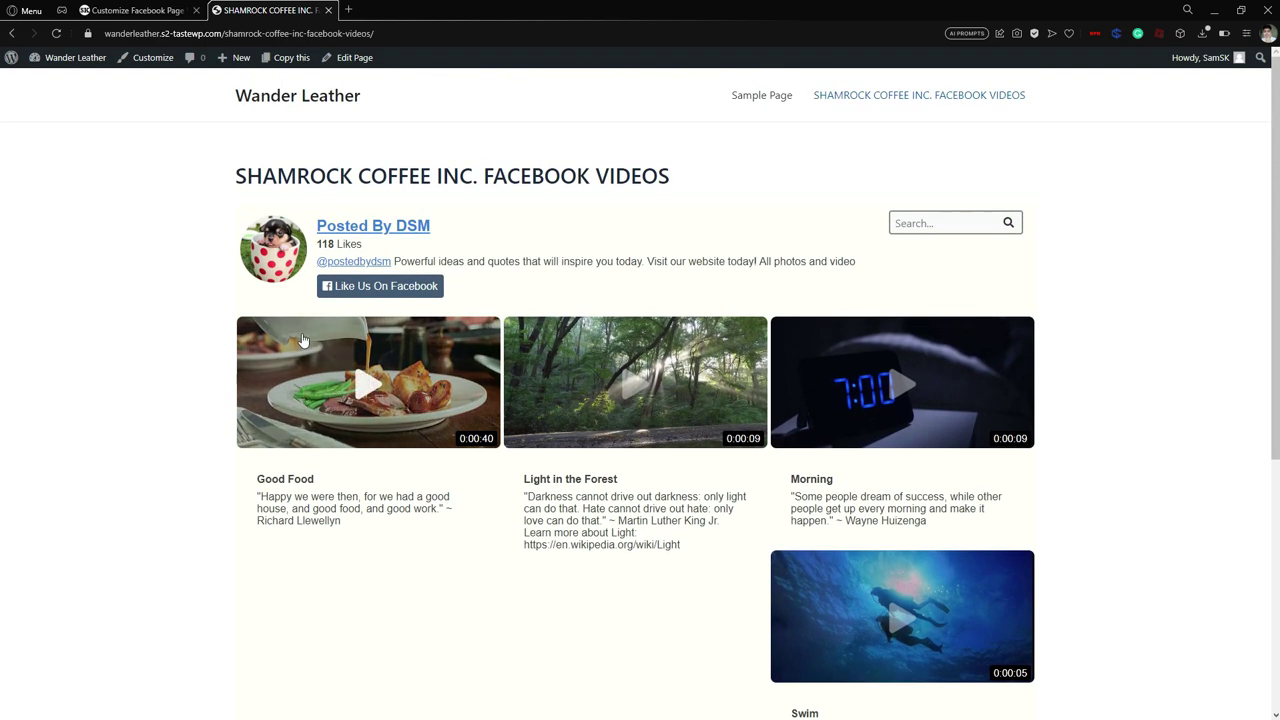
pyautogui.scroll(-3, 866, 386)
pyautogui.scroll(3, 577, 311)
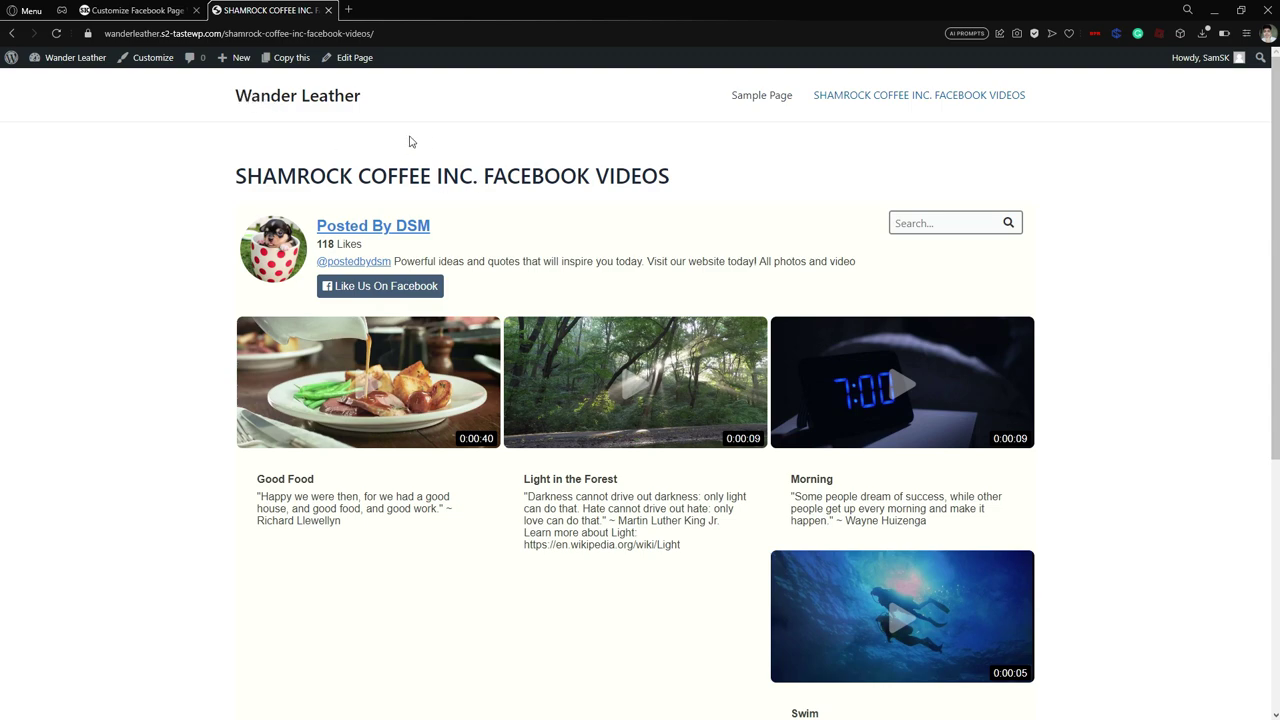
pyautogui.scroll(-2, 409, 140)
pyautogui.press('F5')
pyautogui.moveTo(427, 261); pyautogui.dragTo(779, 259)
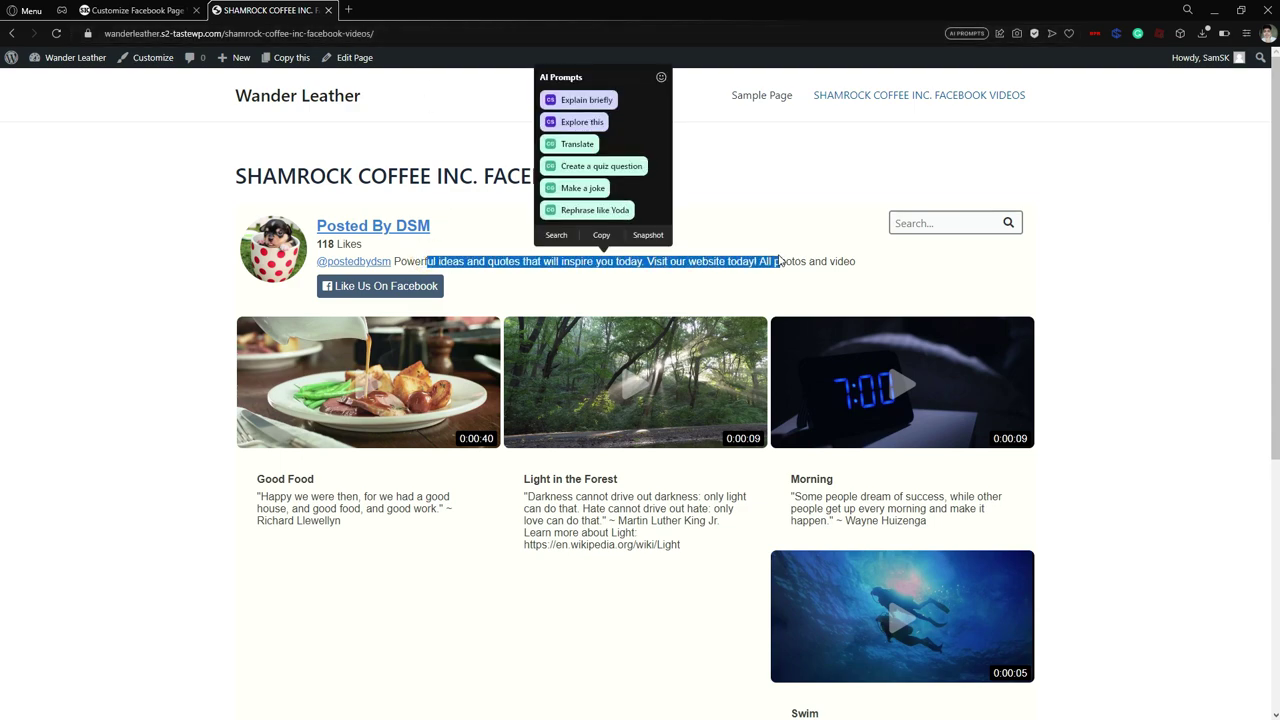
pyautogui.scroll(-3, 723, 266)
pyautogui.scroll(2, 740, 268)
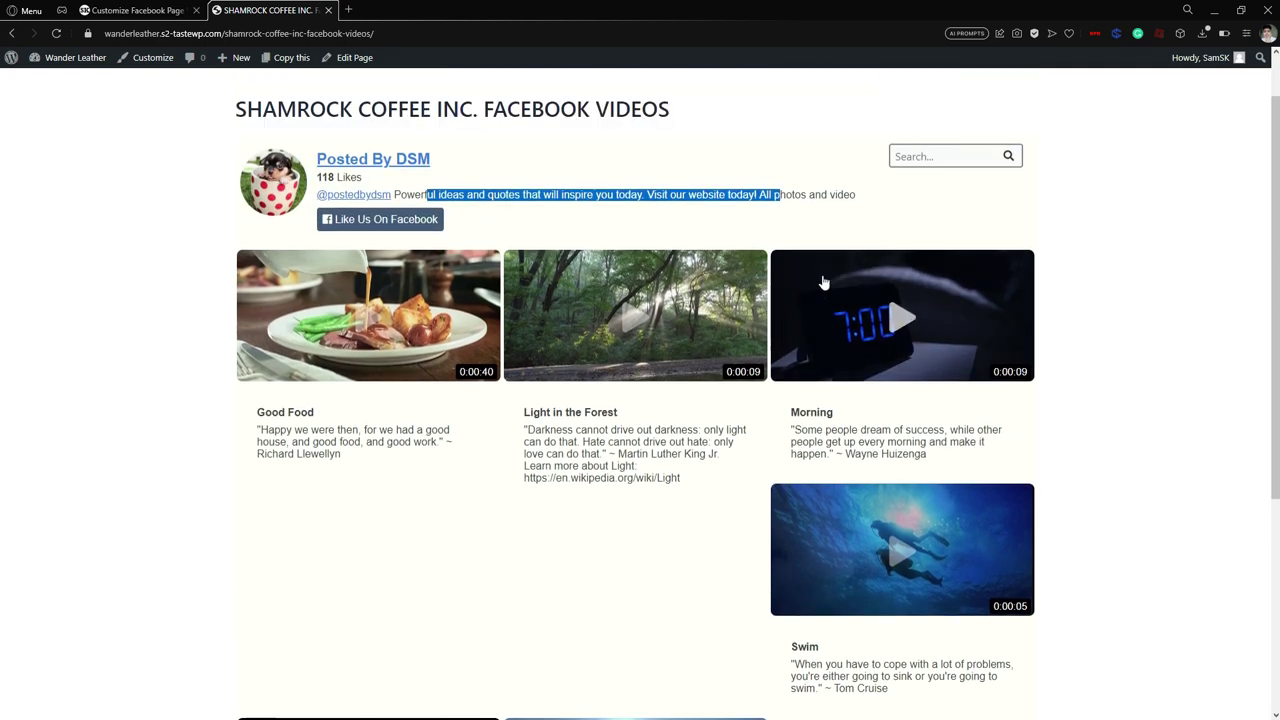
pyautogui.click(858, 230)
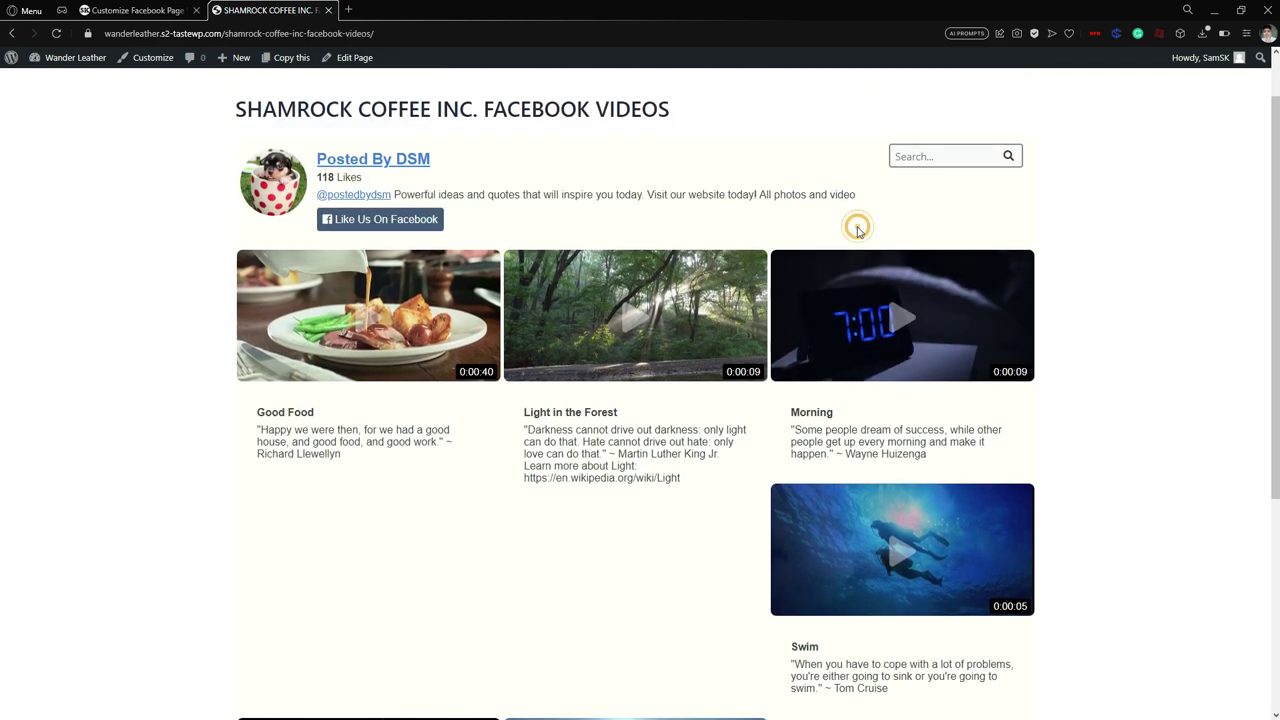
pyautogui.scroll(1, 790, 213)
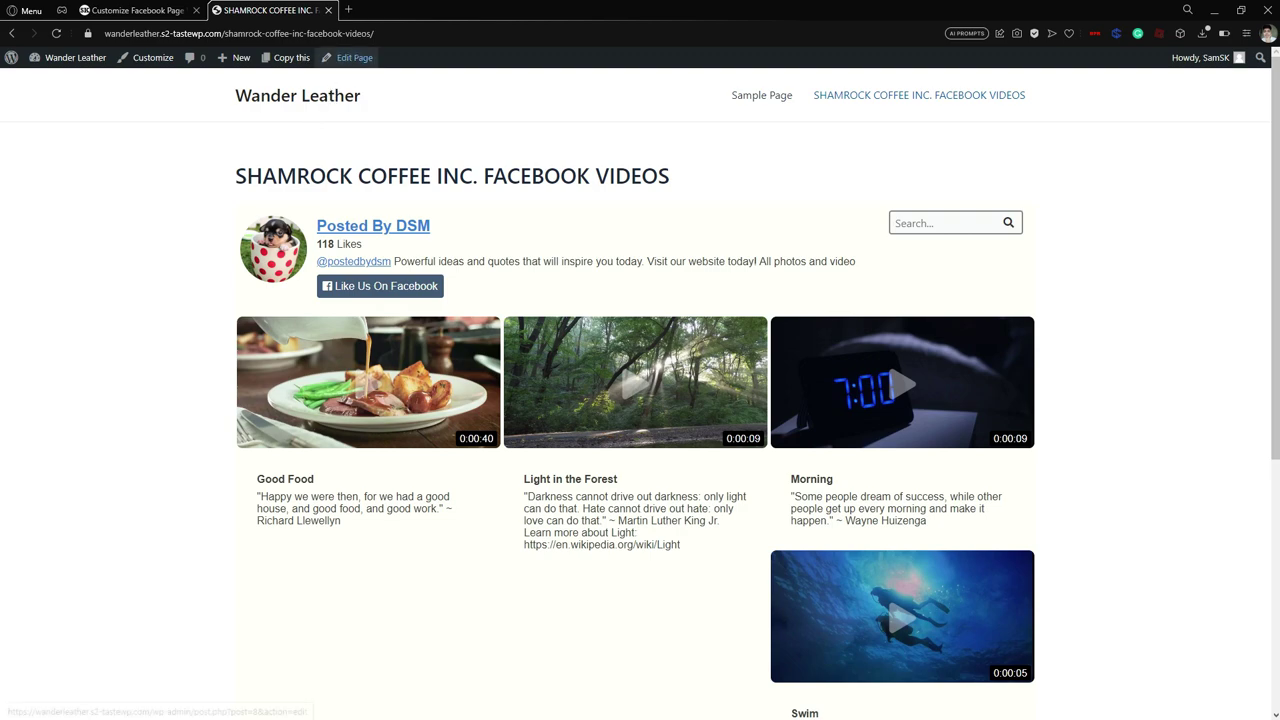
# Step: Load sociablekit.com in a new browser tab and go to its Pricing page
pyautogui.click(351, 12)
pyautogui.write('sociablekit.com')
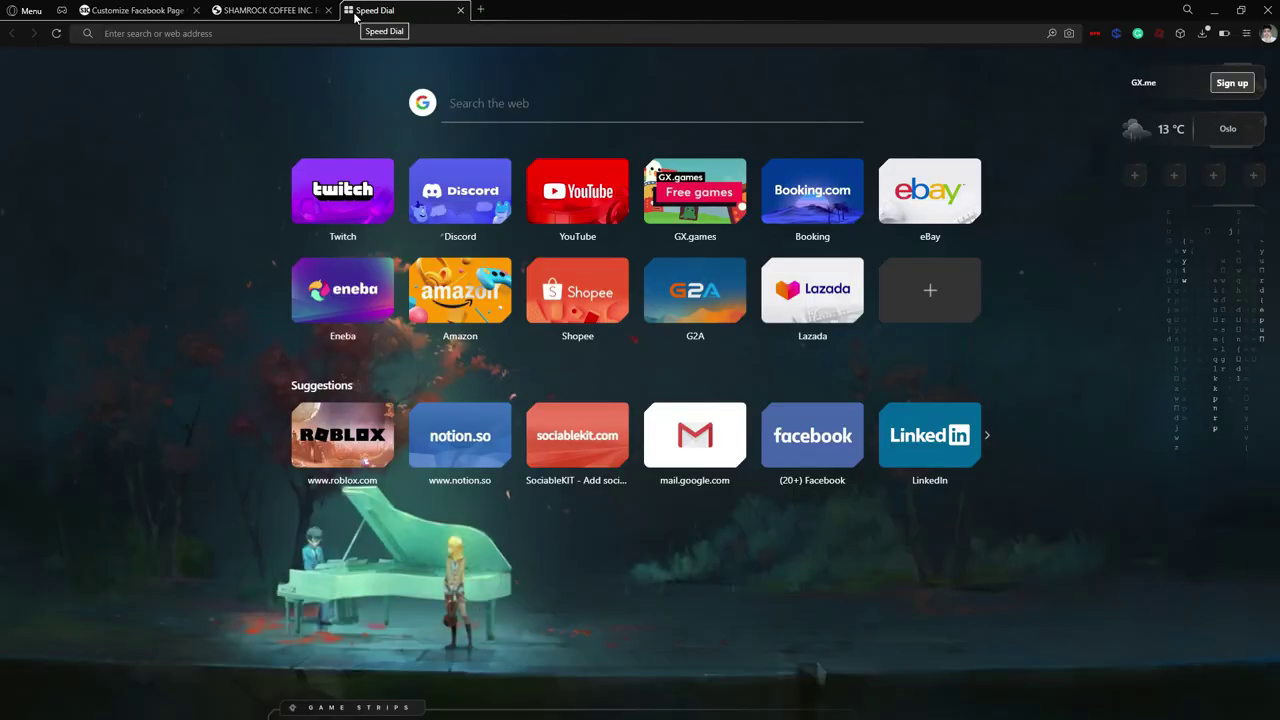
pyautogui.press('Return')
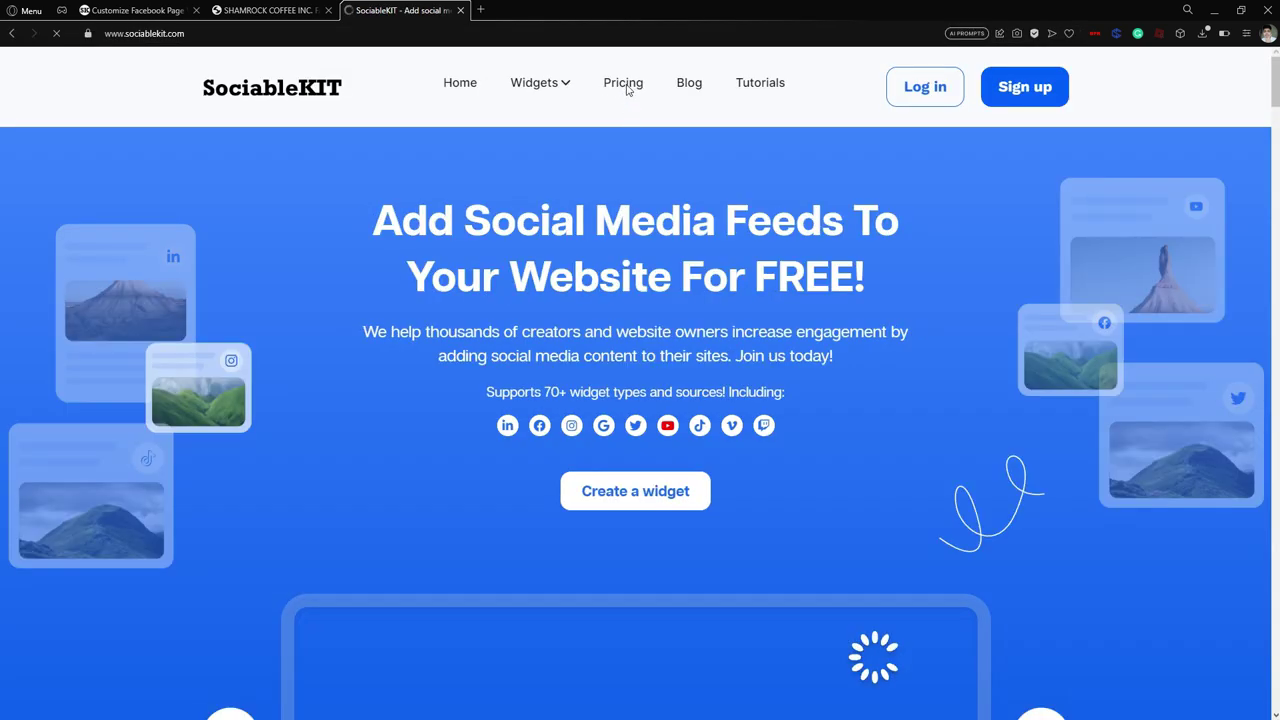
pyautogui.click(624, 86)
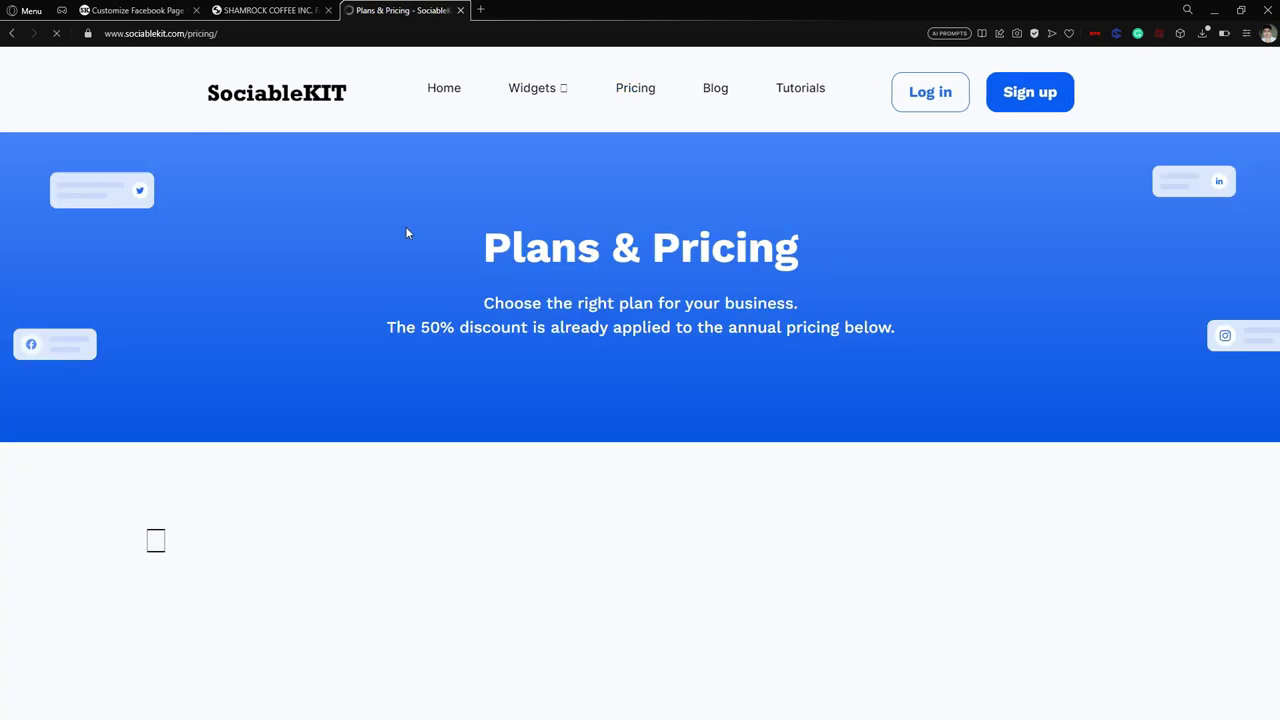
# Step: Compare the Basic, Starter, Business and Elite plans on the pricing page, including their annual prices, features and the billing and widget-count options
pyautogui.scroll(-1, 410, 221)
pyautogui.scroll(-3, 410, 221)
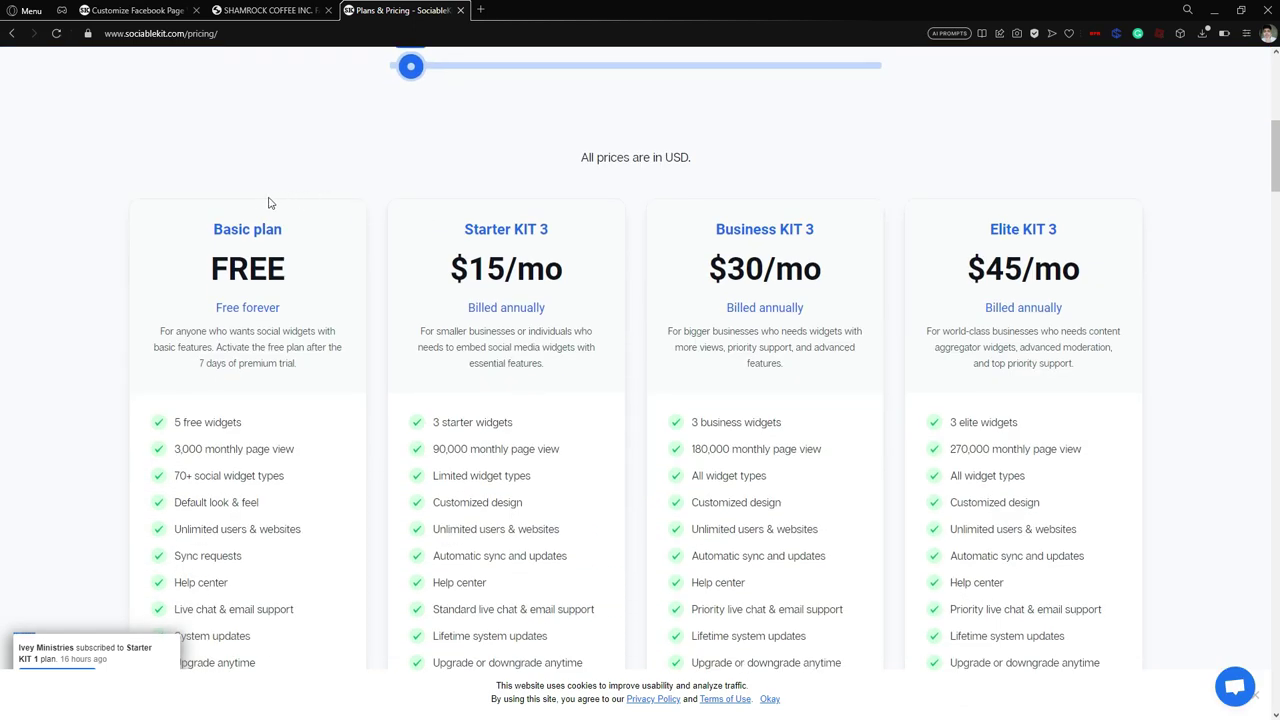
pyautogui.scroll(-2, 280, 190)
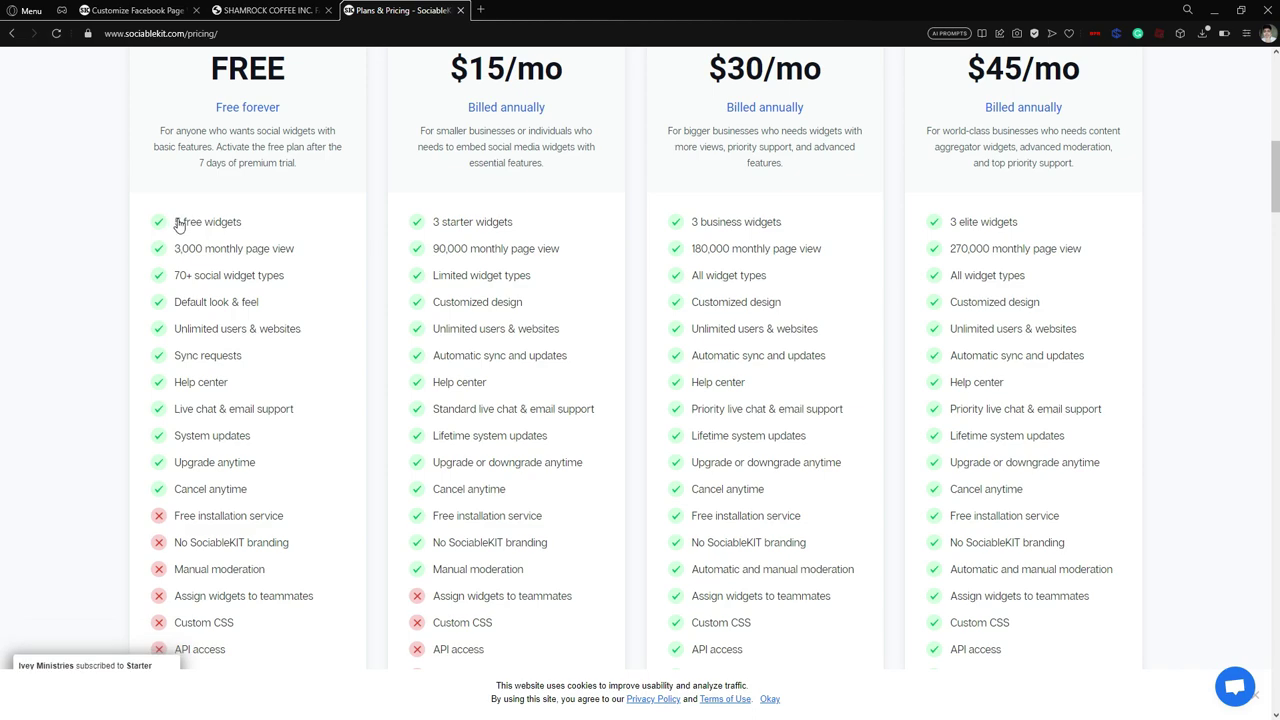
pyautogui.scroll(-1, 190, 215)
pyautogui.scroll(1, 235, 215)
pyautogui.scroll(1, 248, 218)
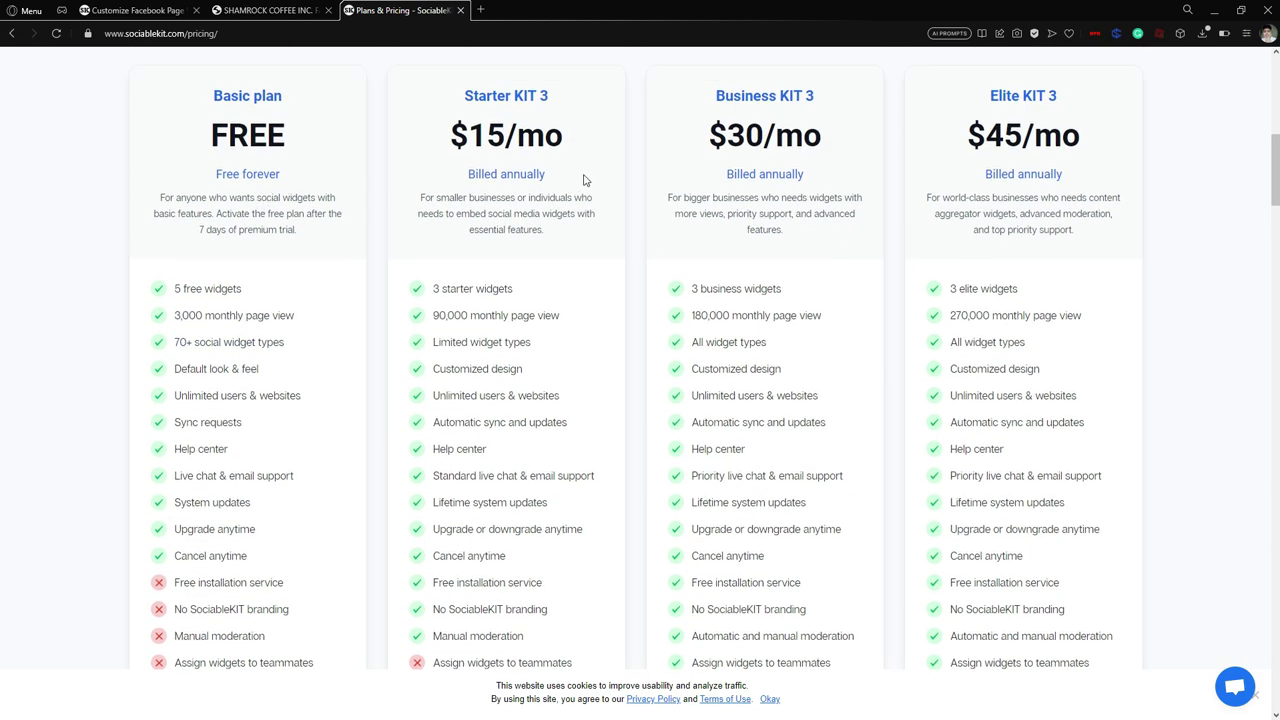
pyautogui.scroll(-1, 568, 195)
pyautogui.scroll(1, 620, 215)
pyautogui.scroll(1, 702, 210)
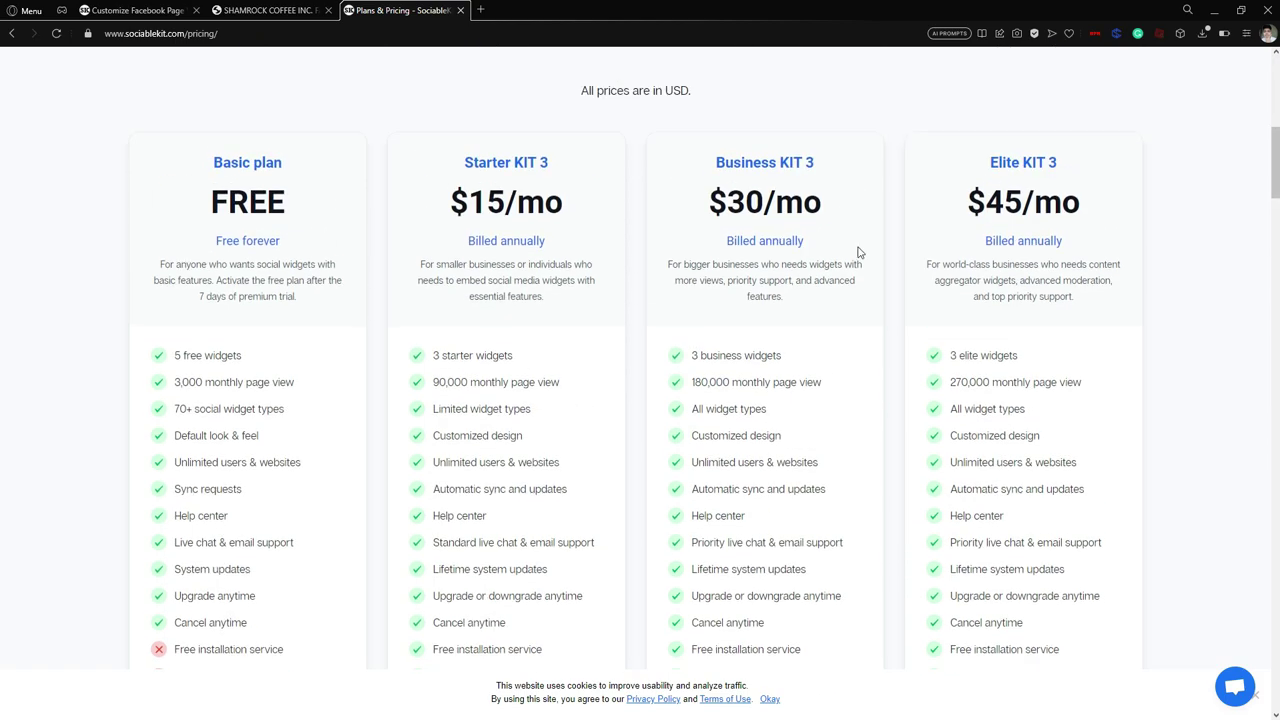
pyautogui.scroll(-5, 1086, 260)
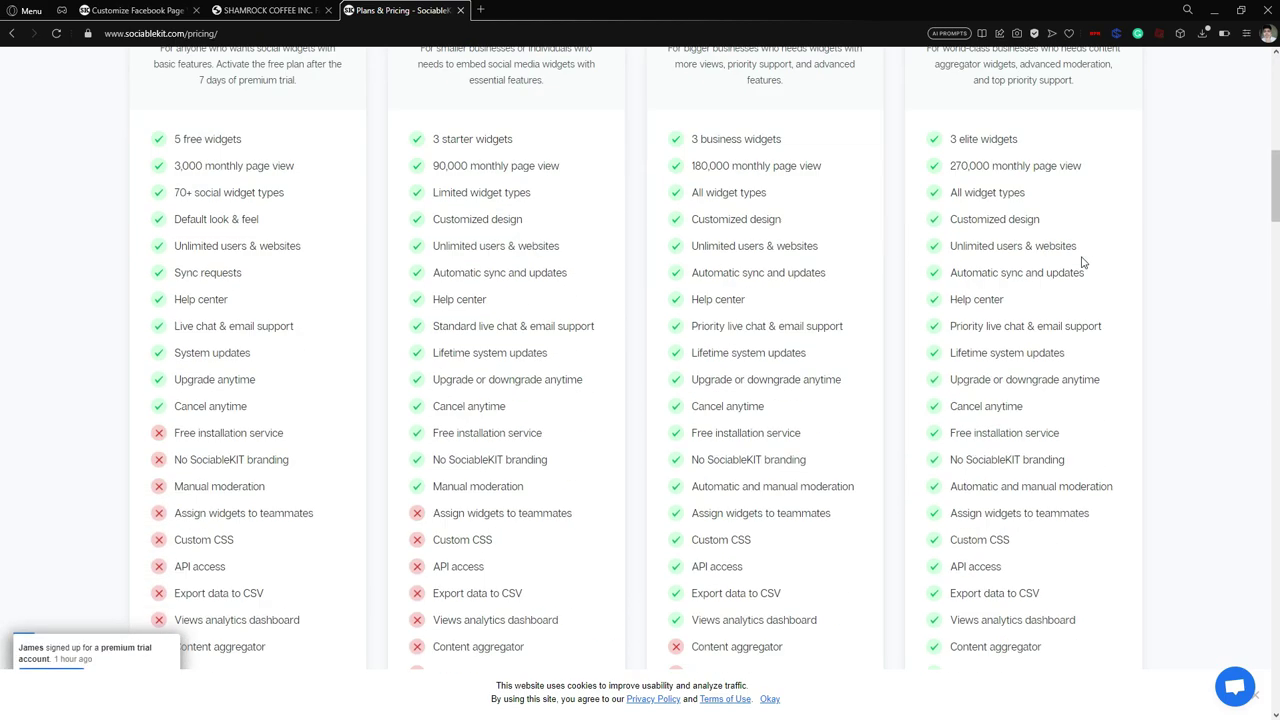
pyautogui.scroll(8, 1052, 276)
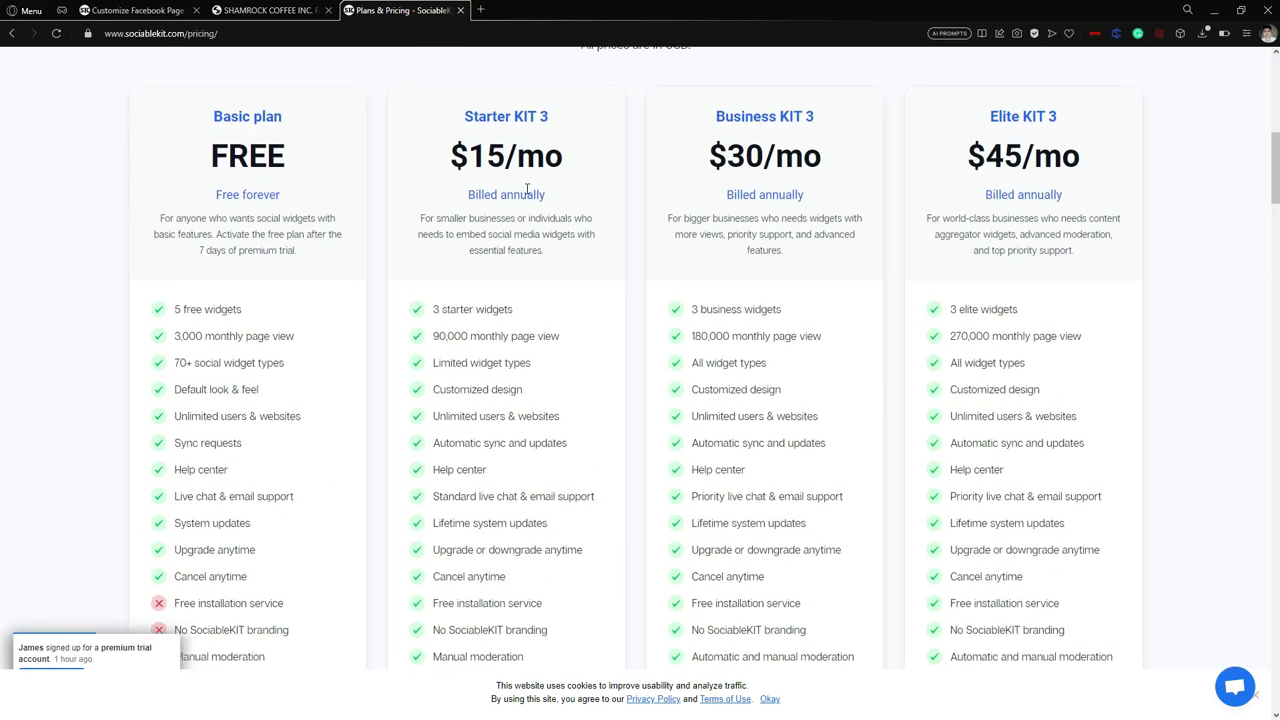
pyautogui.scroll(1, 777, 300)
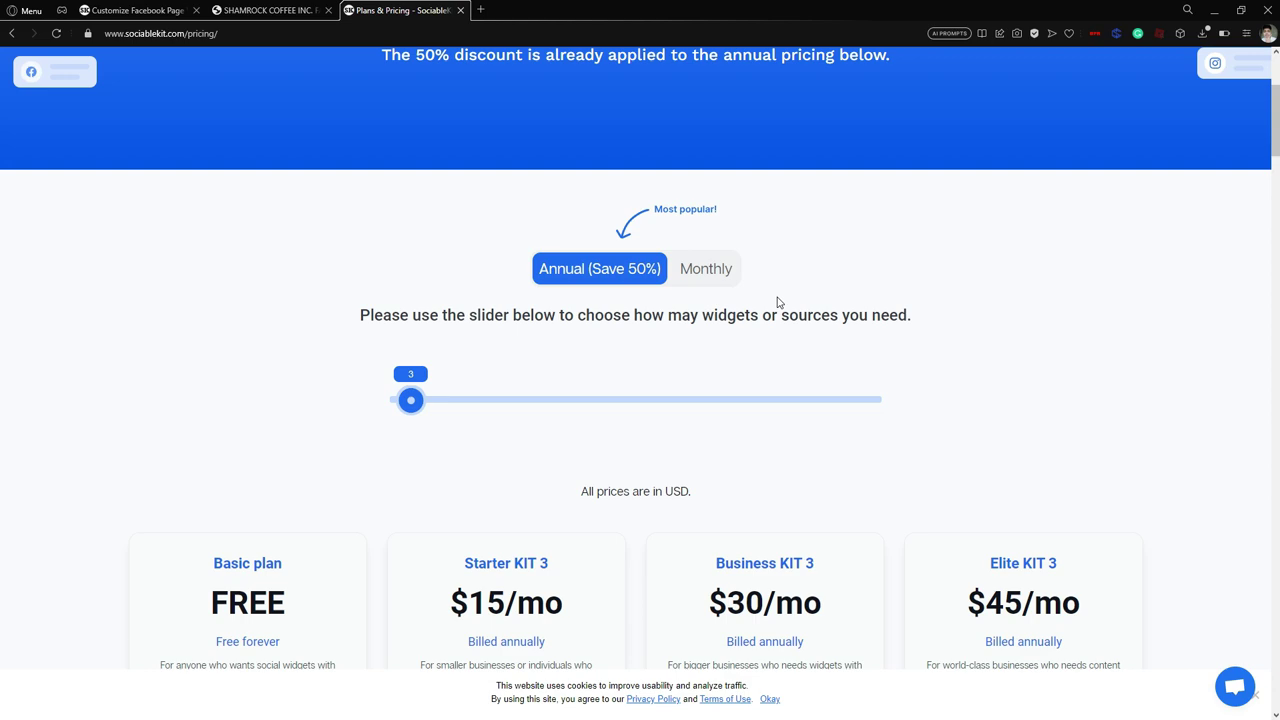
pyautogui.scroll(2, 811, 226)
pyautogui.scroll(-4, 811, 226)
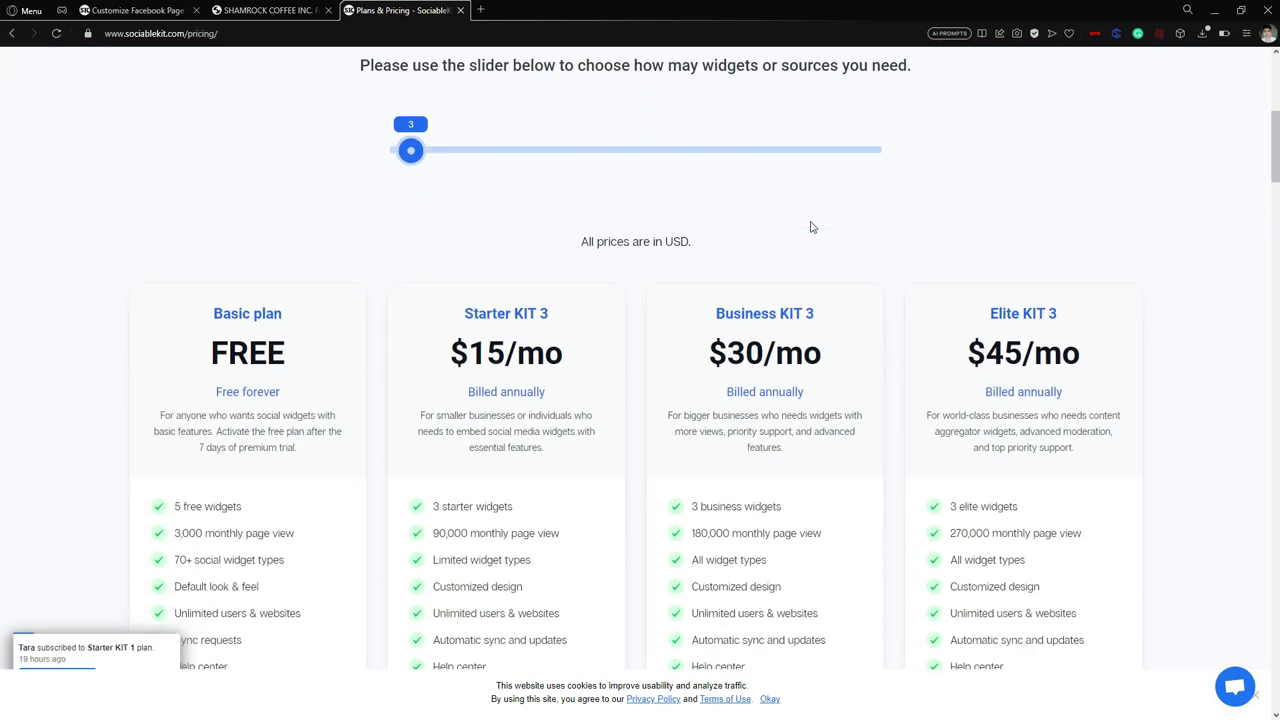
pyautogui.scroll(-1, 811, 226)
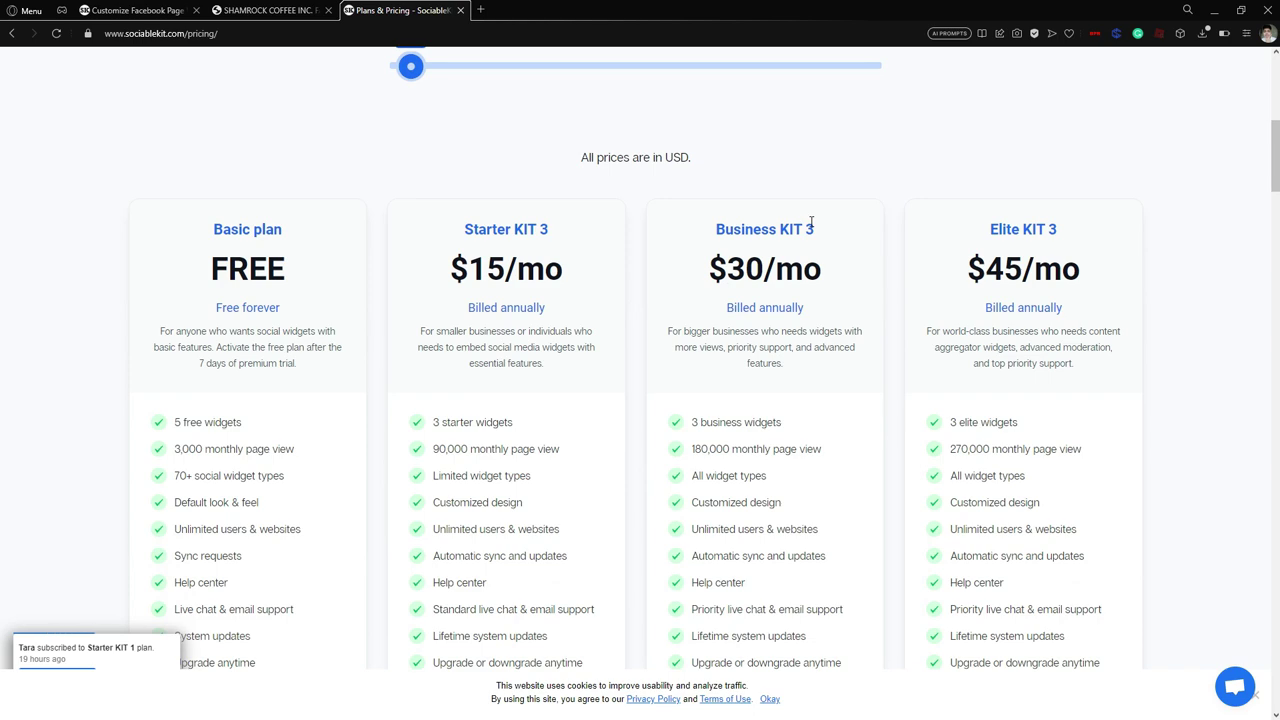